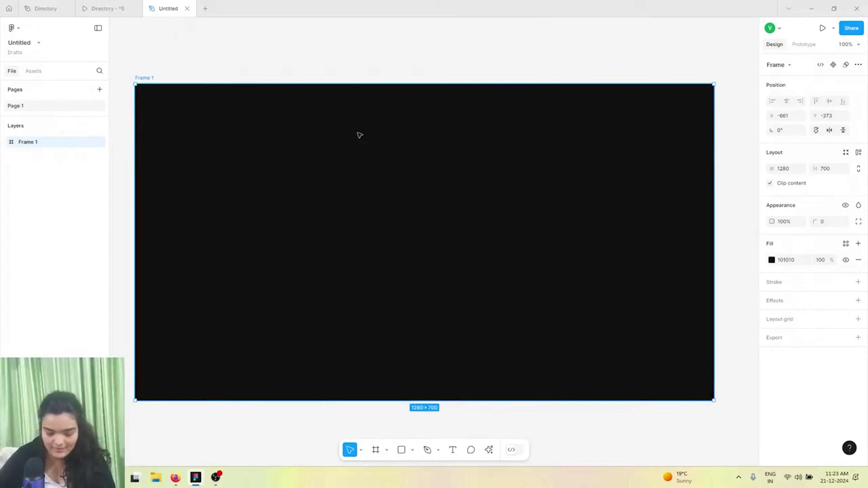
Check the reference prototype's header and draw a 1280 × 100 frame across the top of Frame 1.
{"action": "key", "text": "ctrl+shift+Tab"}
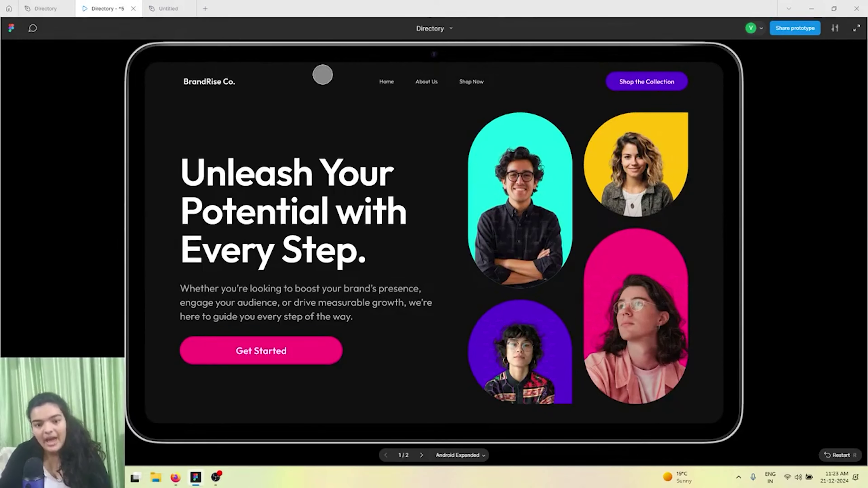
{"action": "left_click", "coordinate": [177, 4]}
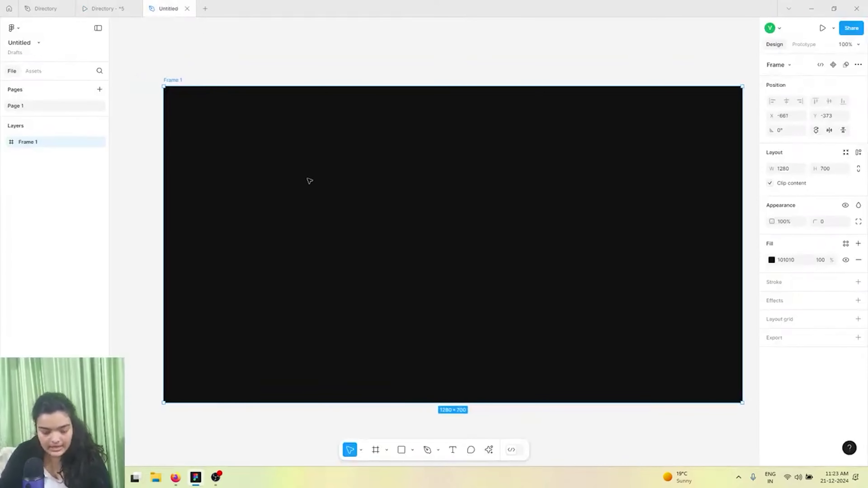
{"action": "key", "text": "ctrl+shift+Tab"}
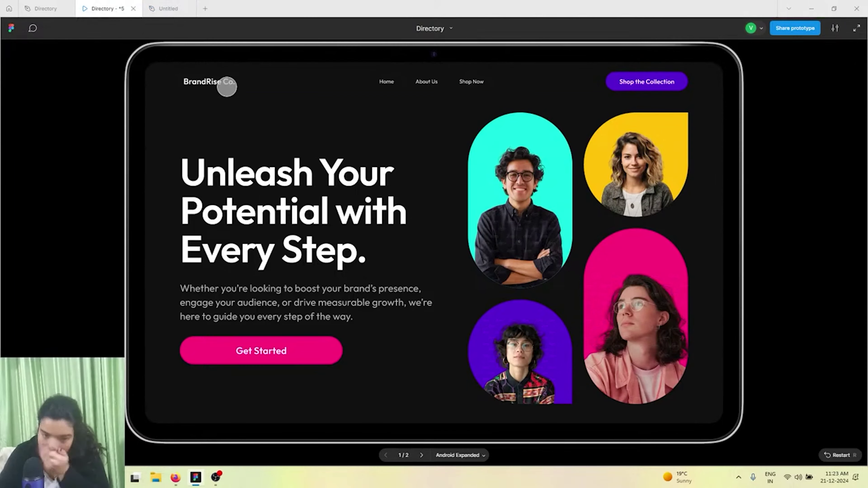
{"action": "left_click", "coordinate": [168, 8]}
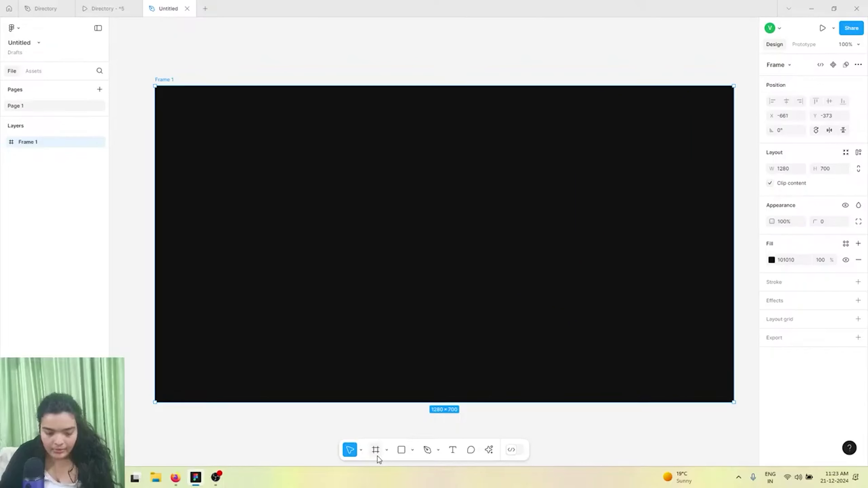
{"action": "left_click", "coordinate": [378, 456]}
{"action": "left_click_drag", "start_coordinate": [155, 86], "coordinate": [734, 131]}
{"action": "mouse_move", "coordinate": [116, 4]}
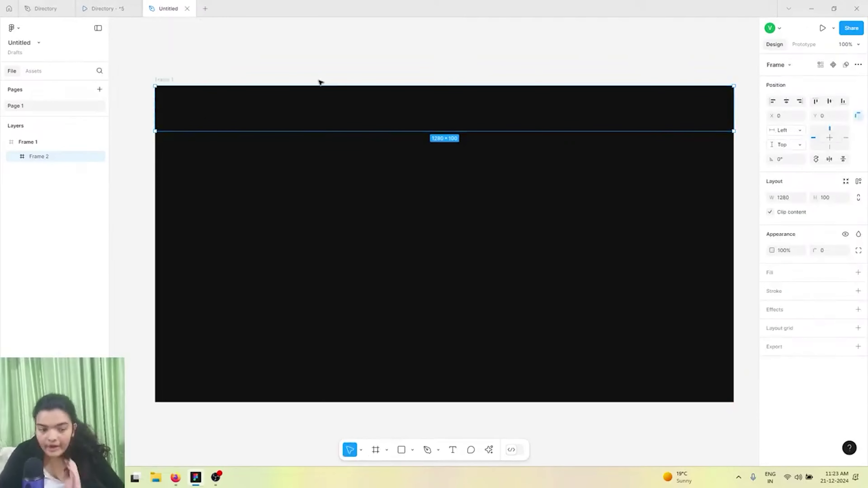
Compare with the reference prototype and give the header frame a white FFFFFF fill.
{"action": "left_click", "coordinate": [89, 7]}
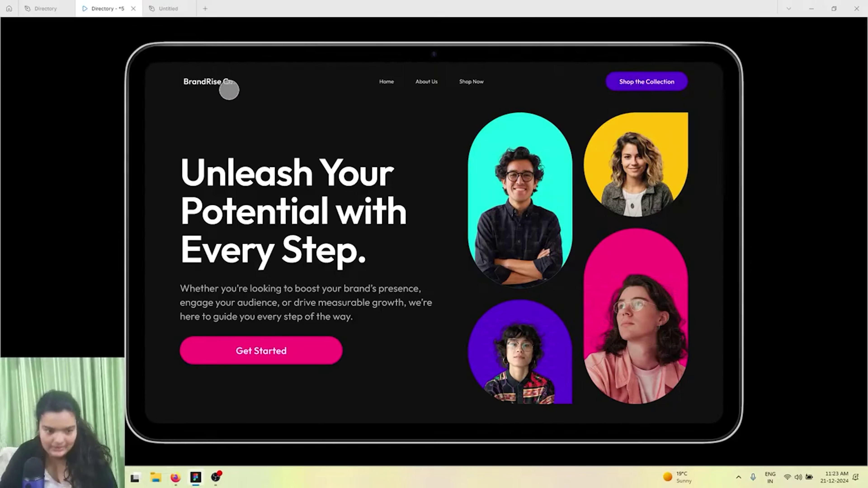
{"action": "left_click", "coordinate": [168, 8]}
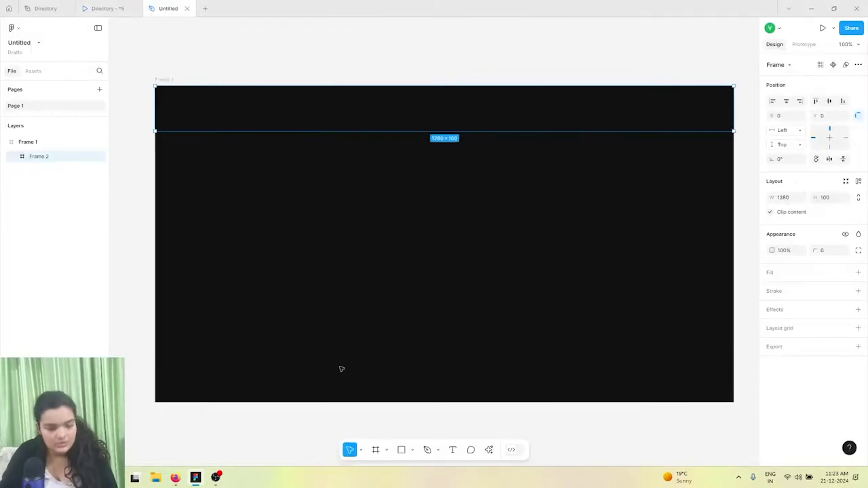
{"action": "left_click", "coordinate": [858, 273]}
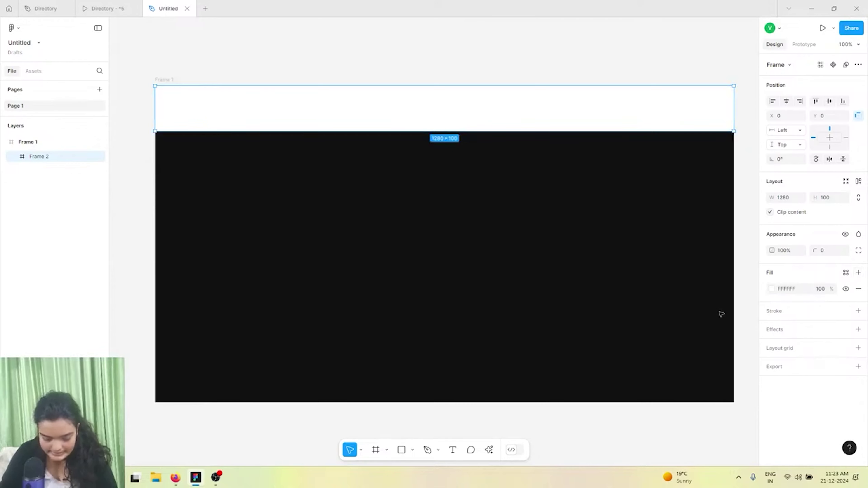
{"action": "left_click", "coordinate": [772, 289]}
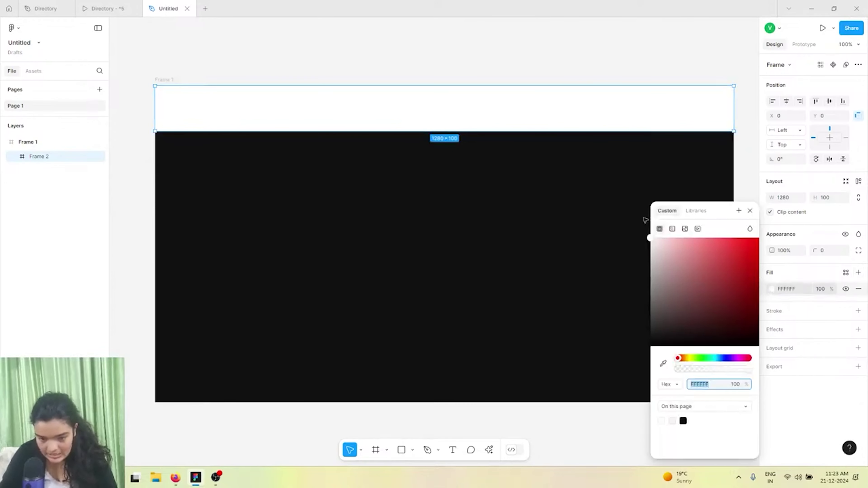
{"action": "left_click", "coordinate": [613, 81]}
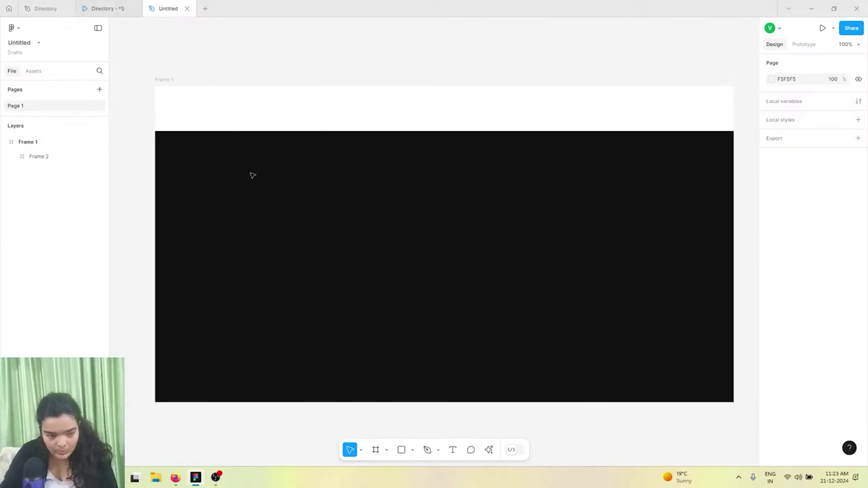
Add the logo text "BrandRise.Co" near the start of the header frame.
{"action": "key", "text": "t"}
{"action": "left_click", "coordinate": [217, 109]}
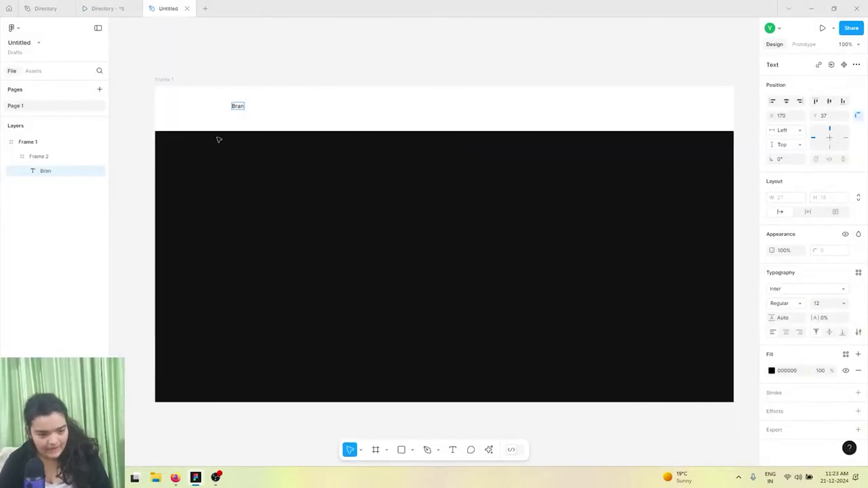
{"action": "type", "text": "BrandRise.Co"}
{"action": "key", "text": "Escape"}
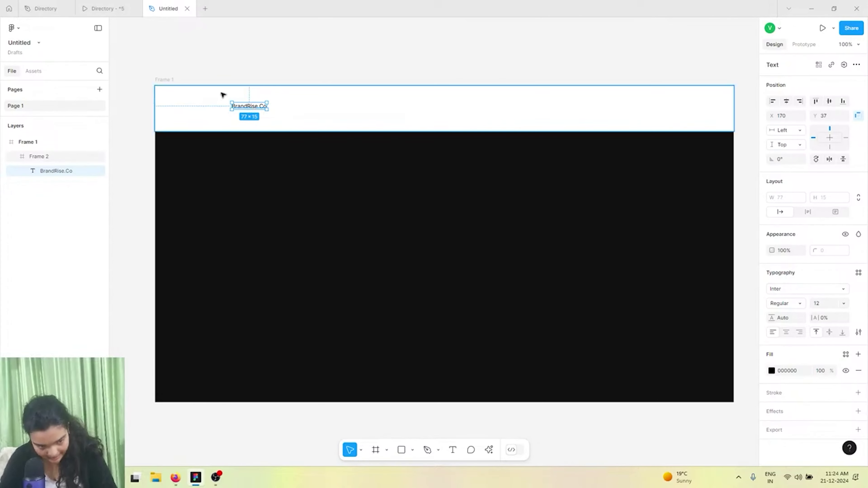
Check the logo in the reference prototype and set the BrandRise.Co text's font to Outfit.
{"action": "left_click", "coordinate": [104, 8]}
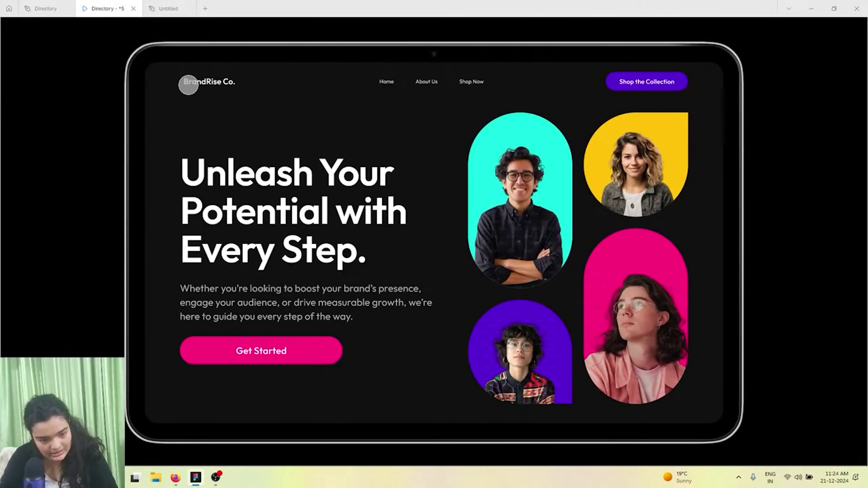
{"action": "left_click", "coordinate": [168, 8]}
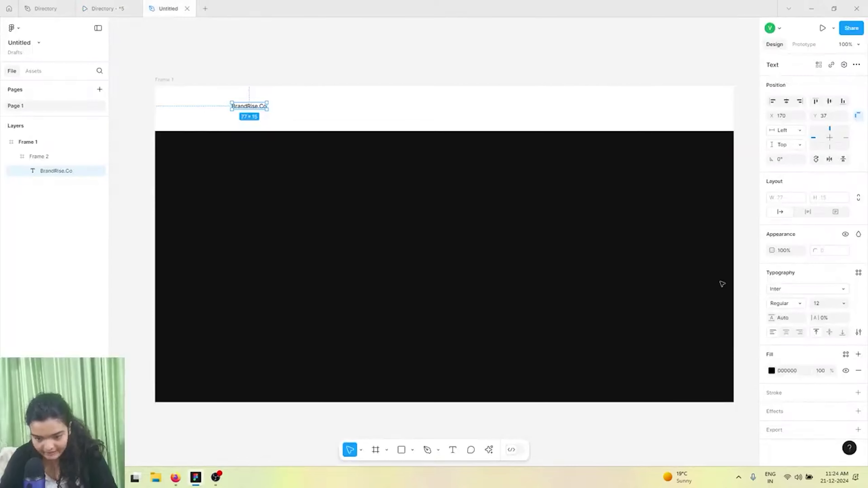
{"action": "left_click", "coordinate": [815, 288]}
{"action": "type", "text": "out"}
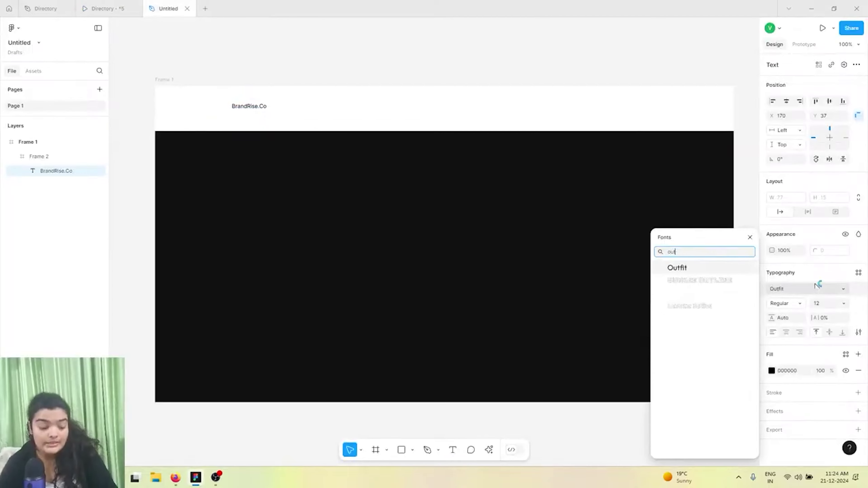
{"action": "type", "text": "fot"}
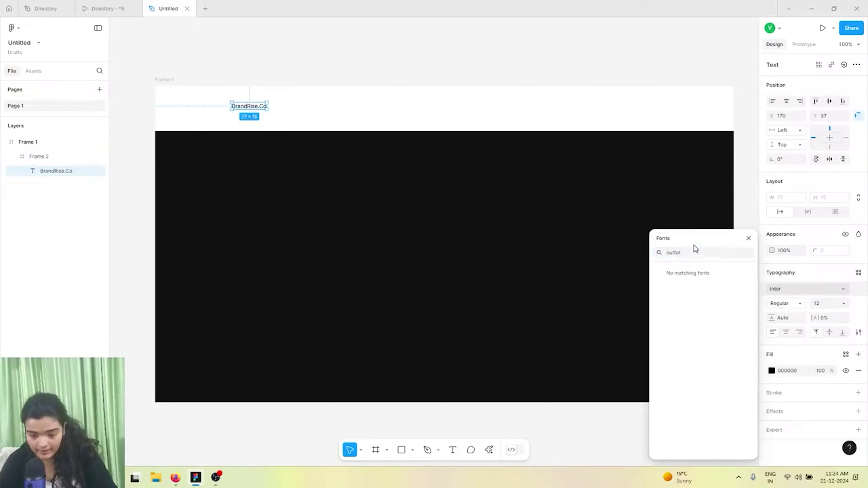
{"action": "double_click", "coordinate": [690, 251]}
{"action": "type", "text": "outfit"}
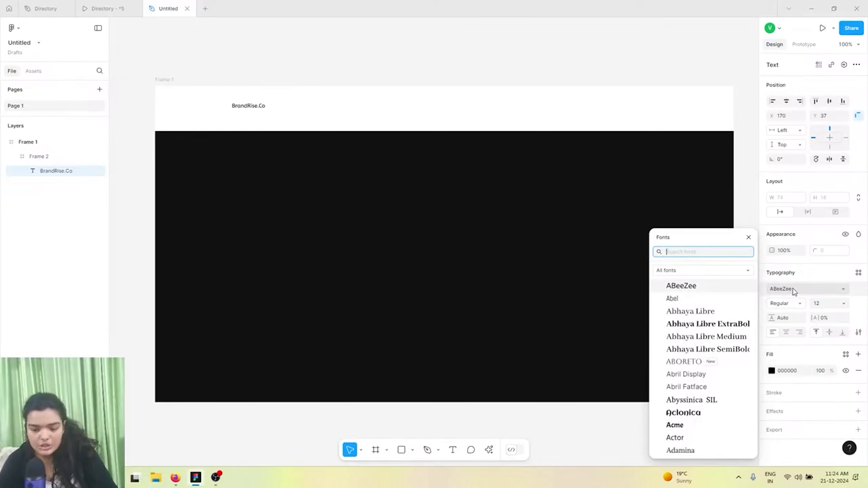
{"action": "type", "text": "out"}
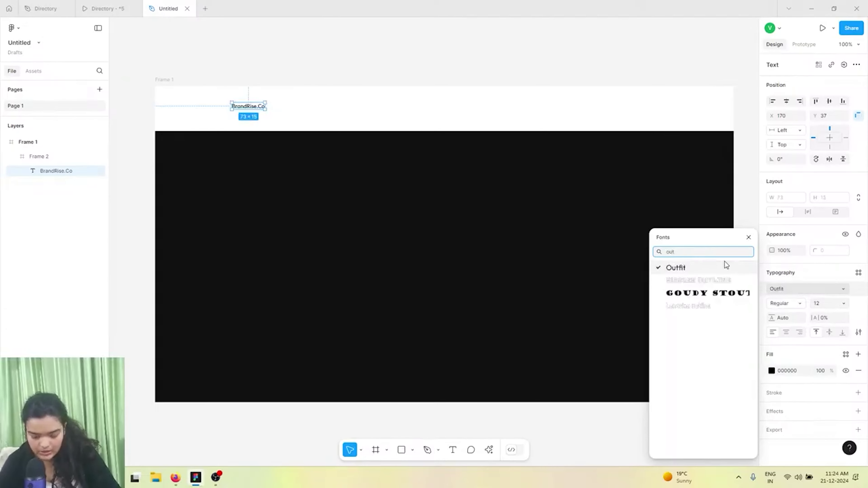
Set the BrandRise.Co text to SemiBold weight and font size 22.
{"action": "left_click", "coordinate": [843, 303]}
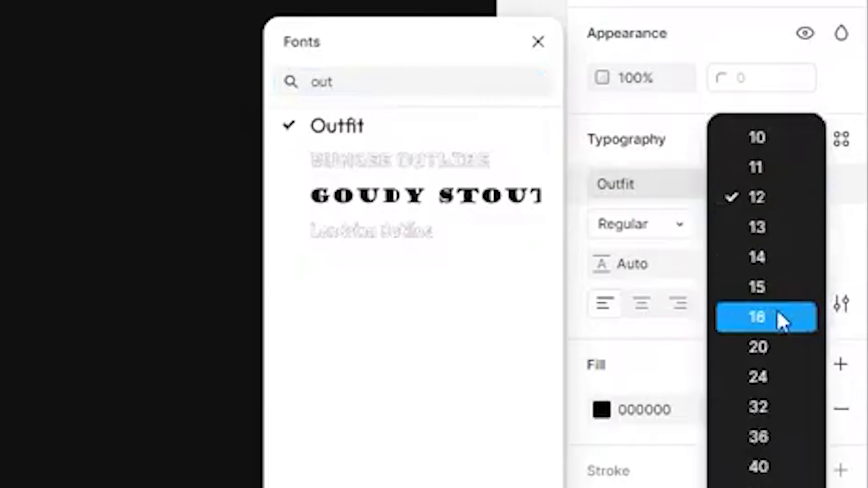
{"action": "left_click", "coordinate": [827, 338]}
{"action": "left_click", "coordinate": [786, 304]}
{"action": "left_click", "coordinate": [792, 326]}
{"action": "left_click", "coordinate": [813, 306]}
{"action": "type", "text": "22"}
{"action": "key", "text": "Return"}
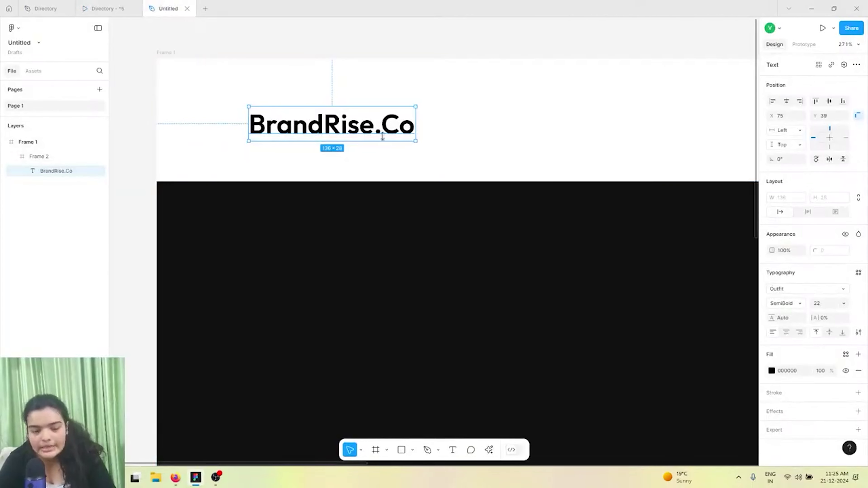
Duplicate the BrandRise.Co text along the header, place the copy at X 469, Y 39, and check the reference prototype.
{"action": "left_click_drag", "start_coordinate": [337, 122], "coordinate": [586, 125]}
{"action": "scroll", "coordinate": [585, 125], "scroll_direction": "down", "scroll_amount": 5}
{"action": "left_click_drag", "start_coordinate": [355, 138], "coordinate": [535, 136]}
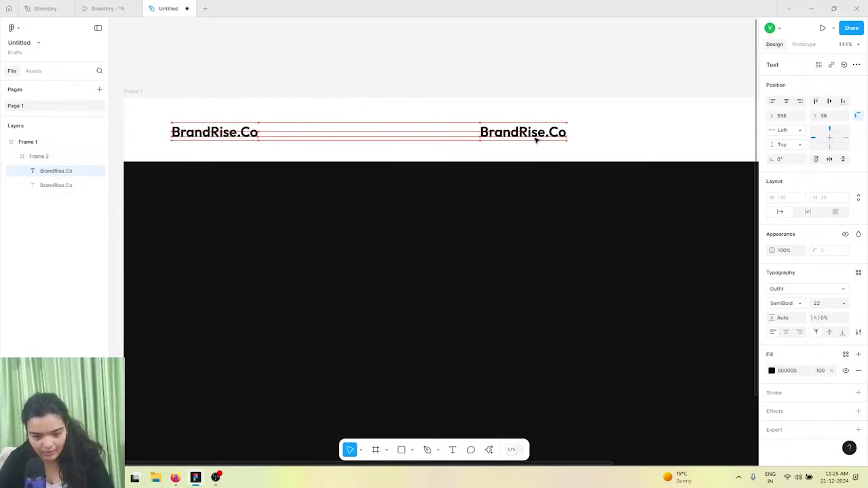
{"action": "scroll", "coordinate": [393, 122], "scroll_direction": "right", "scroll_amount": 5}
{"action": "scroll", "coordinate": [346, 136], "scroll_direction": "left", "scroll_amount": 2}
{"action": "mouse_move", "coordinate": [347, 137]}
{"action": "left_mouse_down"}
{"action": "mouse_move", "coordinate": [386, 136]}
{"action": "mouse_move", "coordinate": [329, 138]}
{"action": "left_mouse_up"}
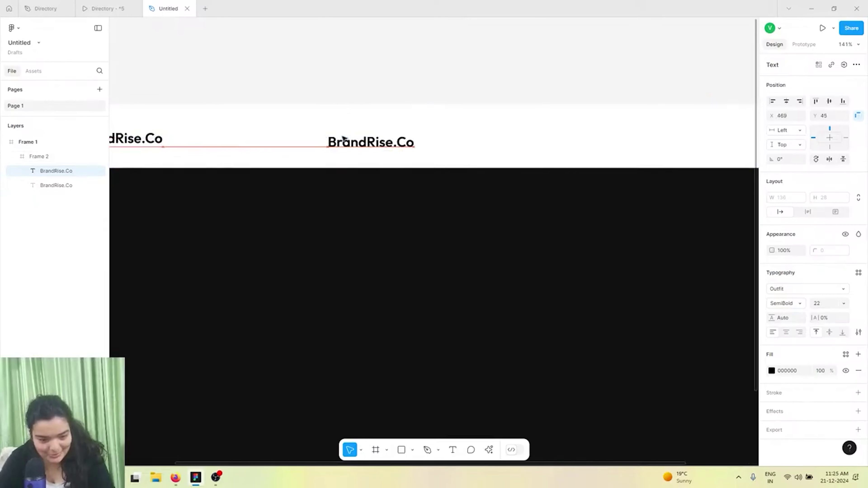
{"action": "left_click", "coordinate": [126, 11]}
{"action": "left_click", "coordinate": [169, 8]}
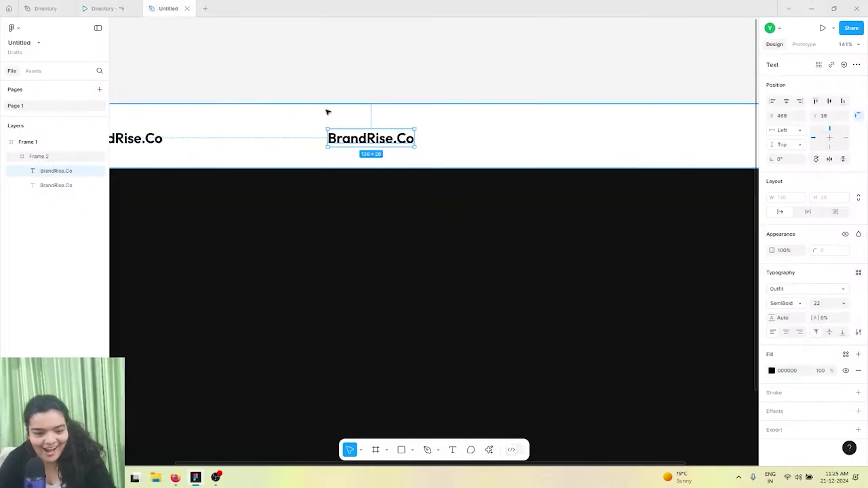
Replace the copied text with "Home" and set its resizing to auto width.
{"action": "key", "text": "Return"}
{"action": "type", "text": "Home"}
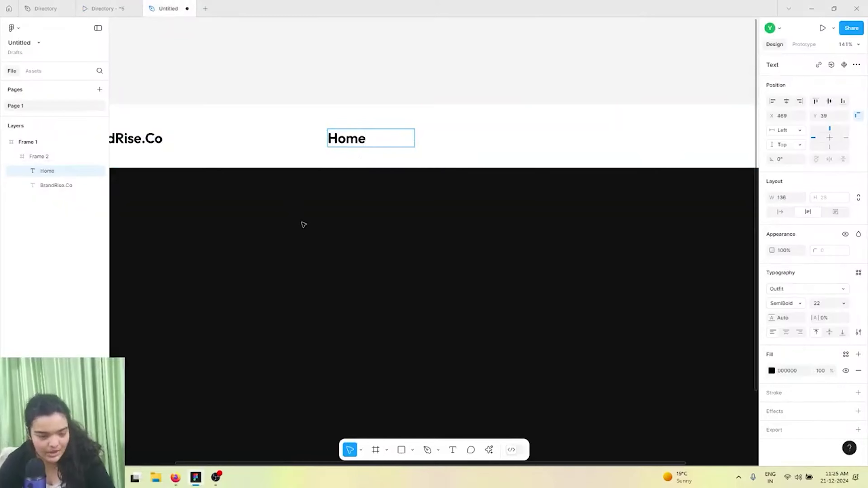
{"action": "key", "text": "Escape"}
{"action": "left_click", "coordinate": [779, 212]}
Set the Home text to font size 14 and Regular weight.
{"action": "left_click", "coordinate": [842, 303]}
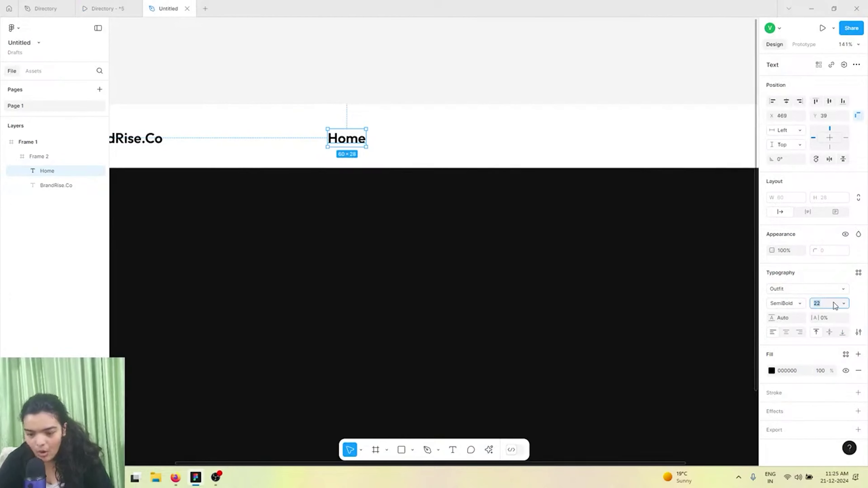
{"action": "left_click", "coordinate": [835, 304]}
{"action": "left_click", "coordinate": [830, 326]}
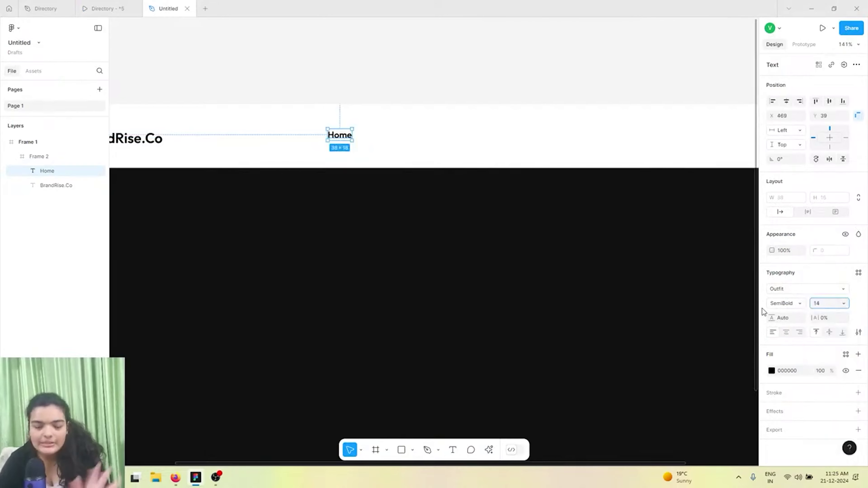
{"action": "left_click", "coordinate": [778, 304]}
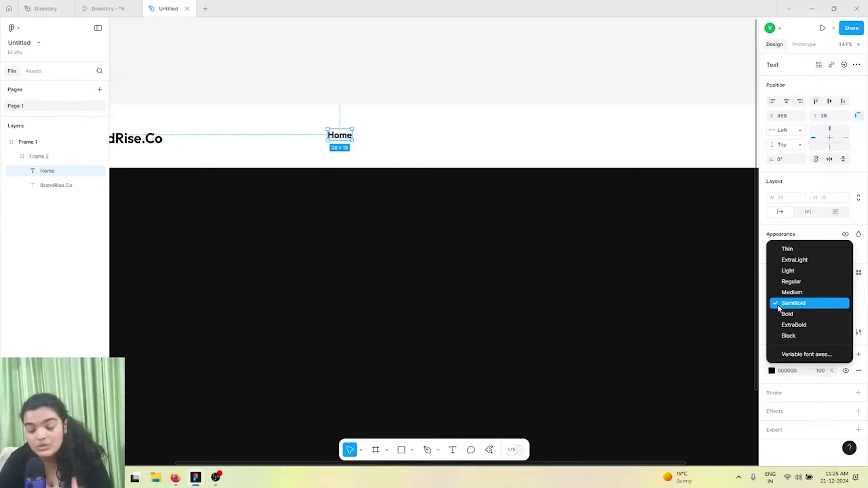
{"action": "left_click", "coordinate": [785, 283]}
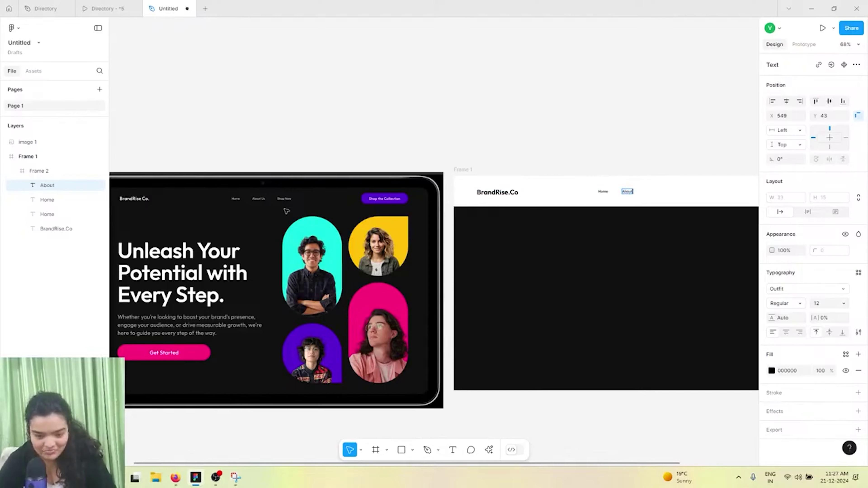
Complete the second navigation label as "About Us" and duplicate it beside itself as "Shop Now".
{"action": "type", "text": "Us"}
{"action": "key", "text": "Escape"}
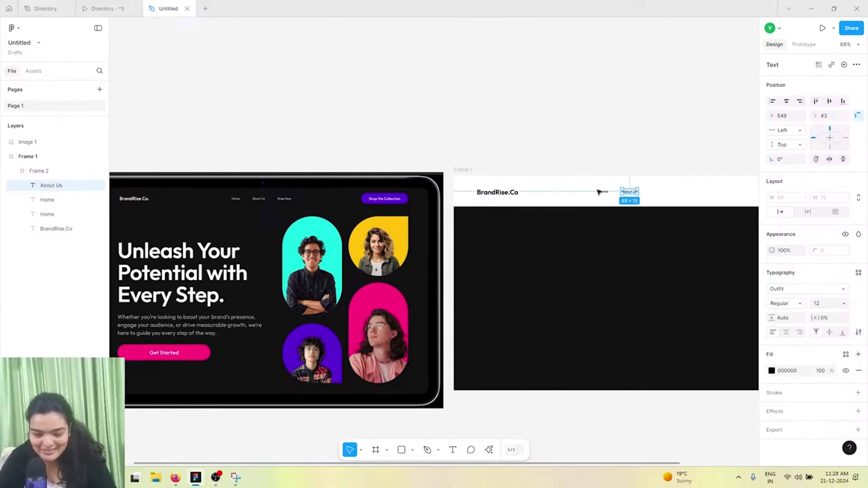
{"action": "left_click_drag", "start_coordinate": [633, 192], "coordinate": [654, 193], "text": "alt"}
{"action": "double_click", "coordinate": [654, 193]}
{"action": "type", "text": "Shop Now"}
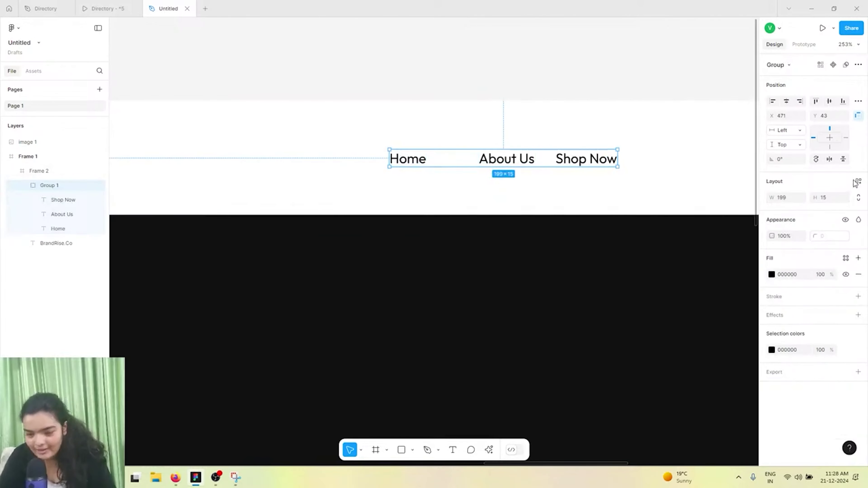
Apply auto layout to the group holding the Home, About Us and Shop Now links.
{"action": "left_click", "coordinate": [856, 183]}
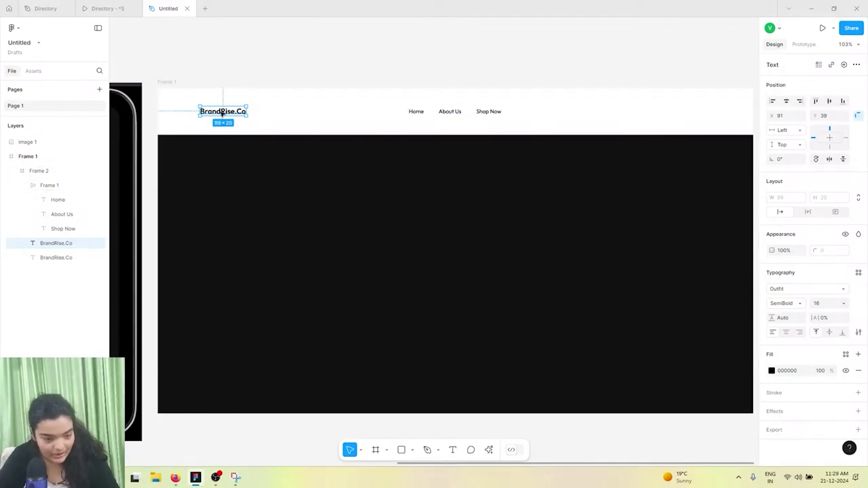
Move the duplicate BrandRise.Co text to the header's far end at X 1089, Y 40, and wrap it in a frame.
{"action": "left_click_drag", "start_coordinate": [223, 111], "coordinate": [687, 112]}
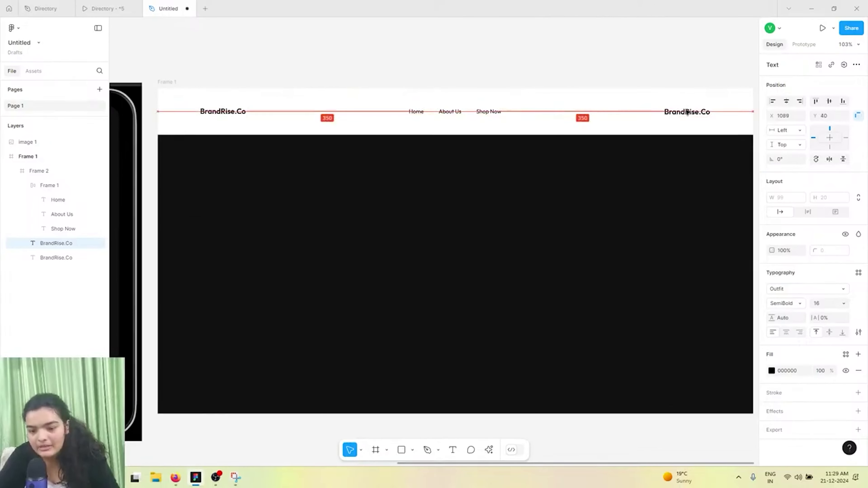
{"action": "right_click", "coordinate": [688, 110]}
{"action": "left_click", "coordinate": [712, 218]}
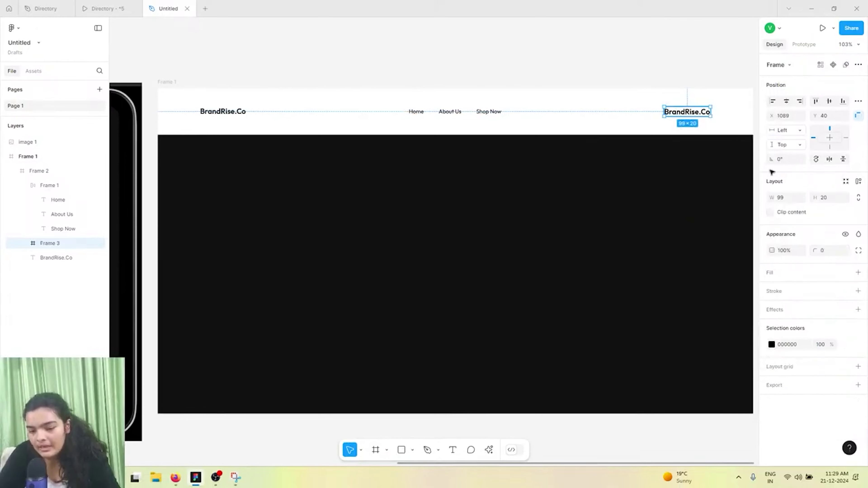
Give the new text frame auto layout with 36 horizontal and 14 vertical padding, and fill it with 5700D1.
{"action": "left_click", "coordinate": [859, 182]}
{"action": "left_click_drag", "start_coordinate": [774, 241], "coordinate": [824, 247]}
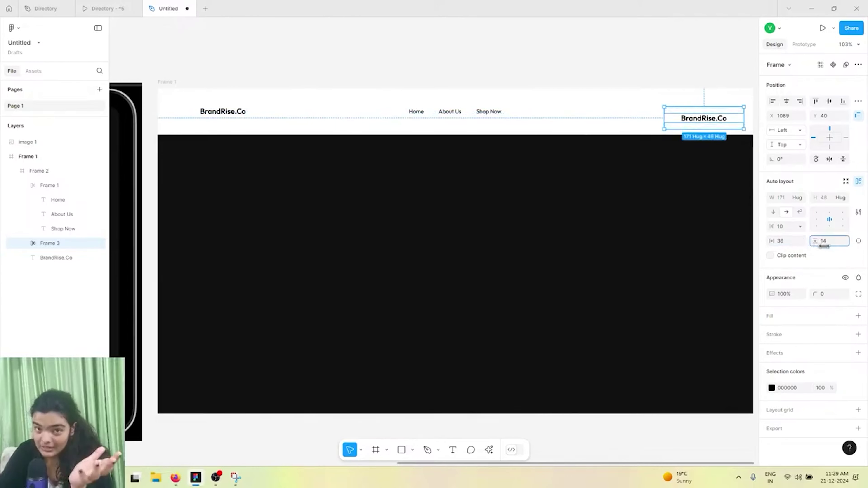
{"action": "left_click", "coordinate": [859, 316]}
{"action": "left_click", "coordinate": [772, 332]}
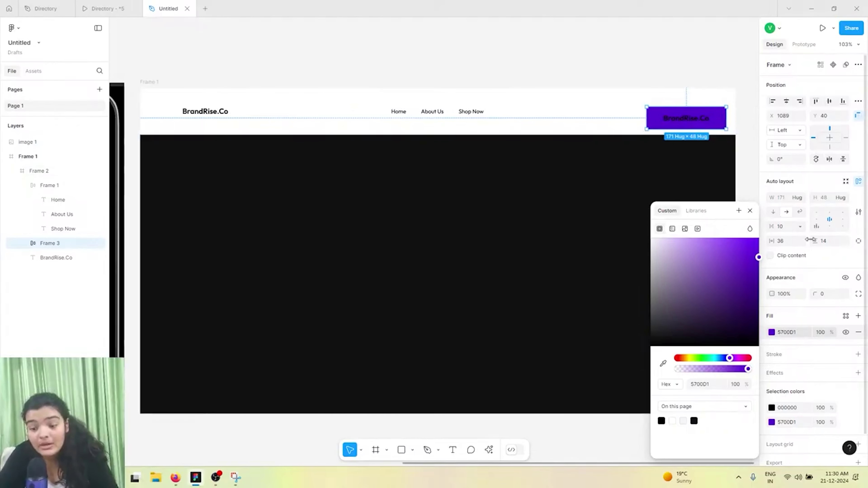
Round the purple button's corners to 86 and fill its text with white FFFFFF.
{"action": "left_click_drag", "start_coordinate": [813, 294], "coordinate": [834, 294]}
{"action": "double_click", "coordinate": [686, 118]}
{"action": "scroll", "coordinate": [687, 118], "scroll_direction": "up", "scroll_amount": 3}
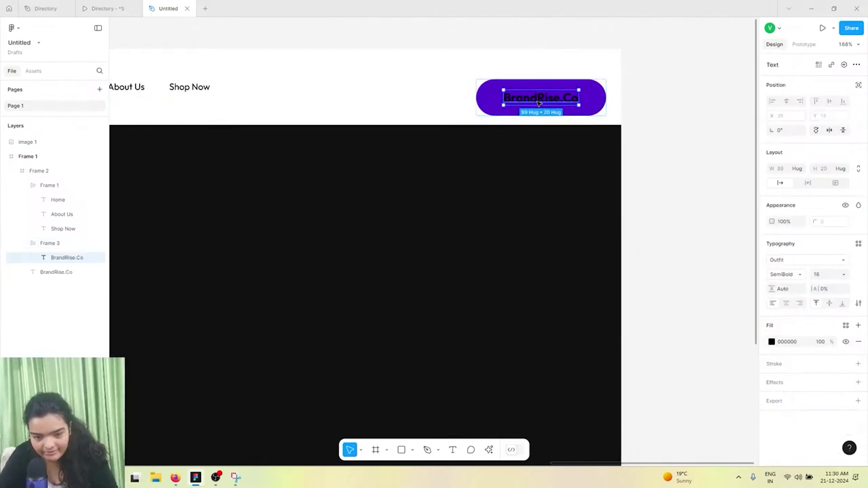
{"action": "left_click", "coordinate": [772, 342]}
{"action": "left_click_drag", "start_coordinate": [698, 310], "coordinate": [500, 189]}
{"action": "key", "text": "Escape"}
{"action": "scroll", "coordinate": [500, 188], "scroll_direction": "down", "scroll_amount": 3}
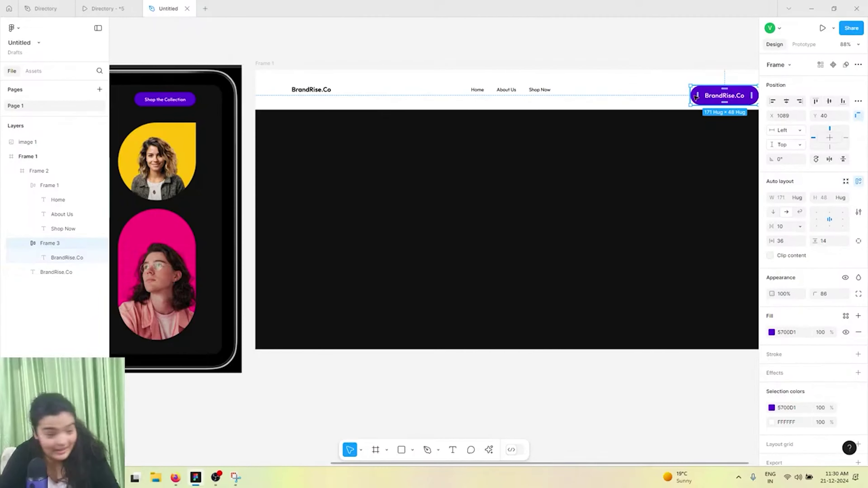
Replace the button's text with "Shop the Collection".
{"action": "double_click", "coordinate": [650, 91]}
{"action": "type", "text": "Shop the Collection"}
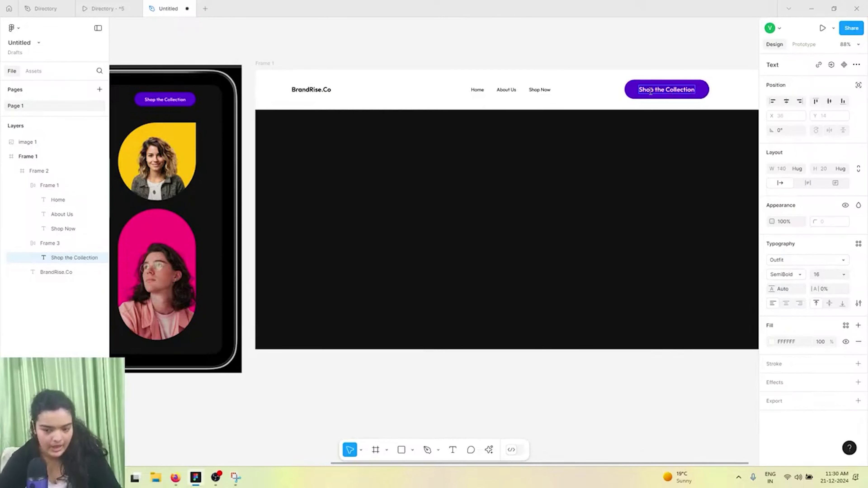
{"action": "key", "text": "Escape"}
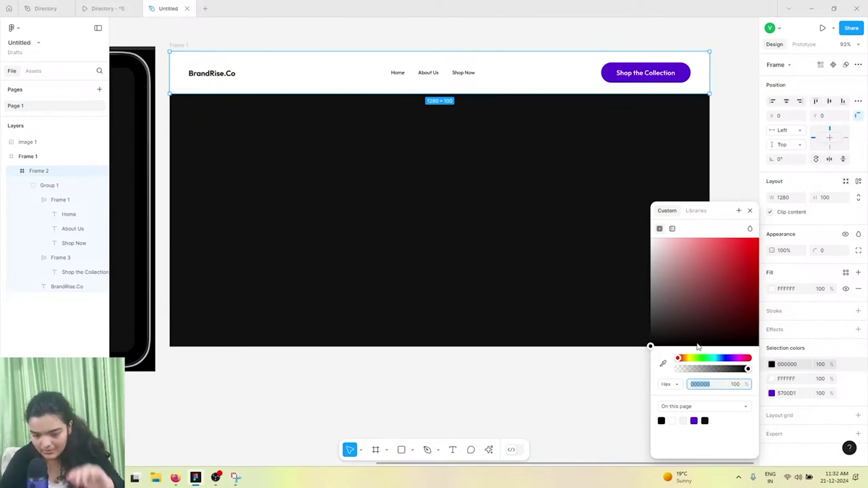
Recolour the header's black text to FFFFFF and its white background to 101010, sampling both colours from the canvas.
{"action": "left_click", "coordinate": [663, 364]}
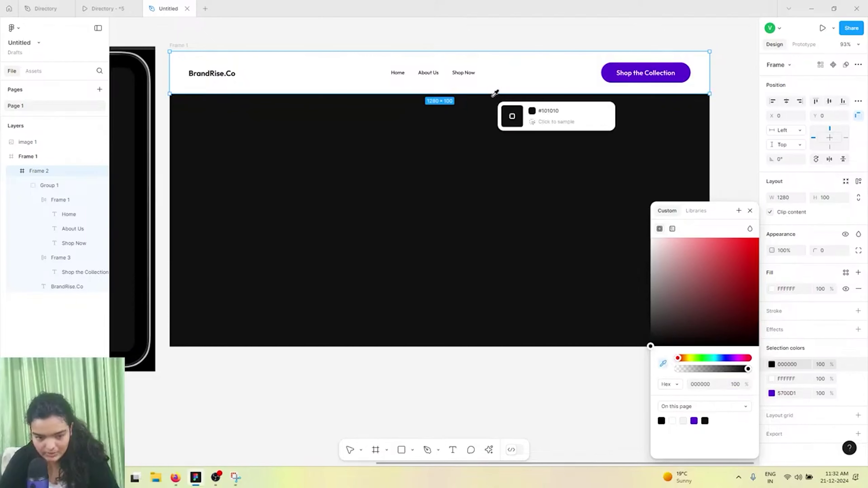
{"action": "left_click", "coordinate": [548, 72]}
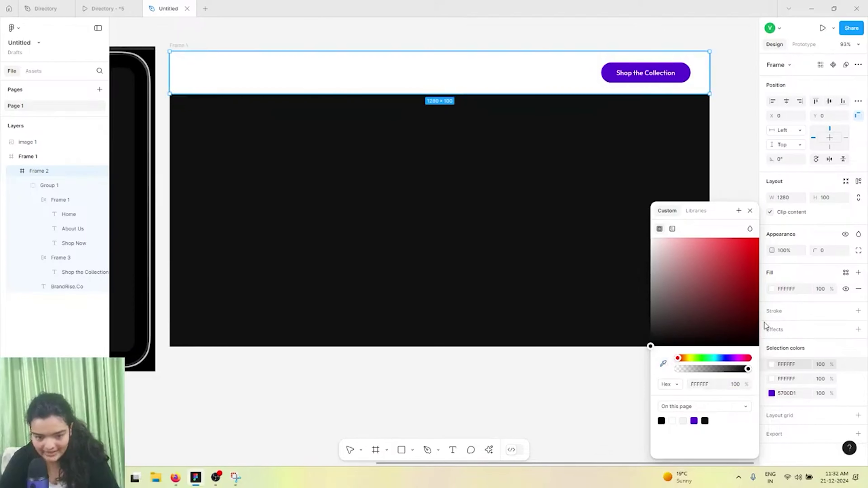
{"action": "left_click", "coordinate": [772, 379]}
{"action": "left_click", "coordinate": [664, 364]}
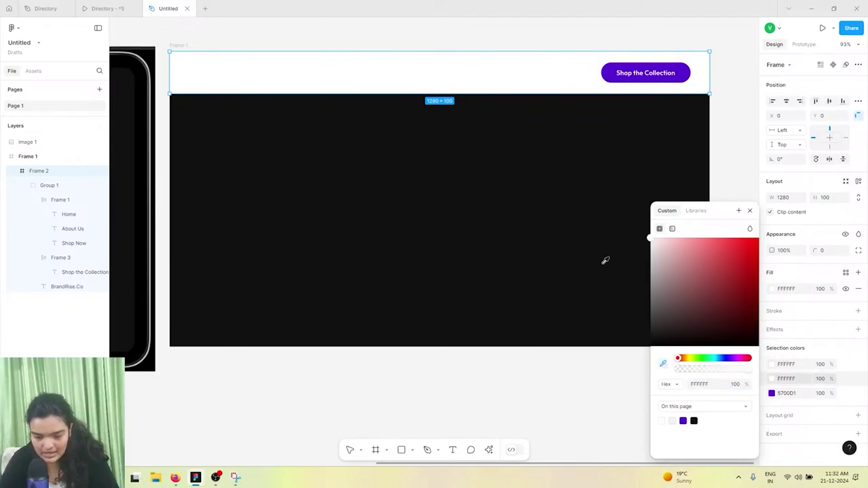
{"action": "left_click", "coordinate": [547, 221]}
{"action": "left_click", "coordinate": [499, 371]}
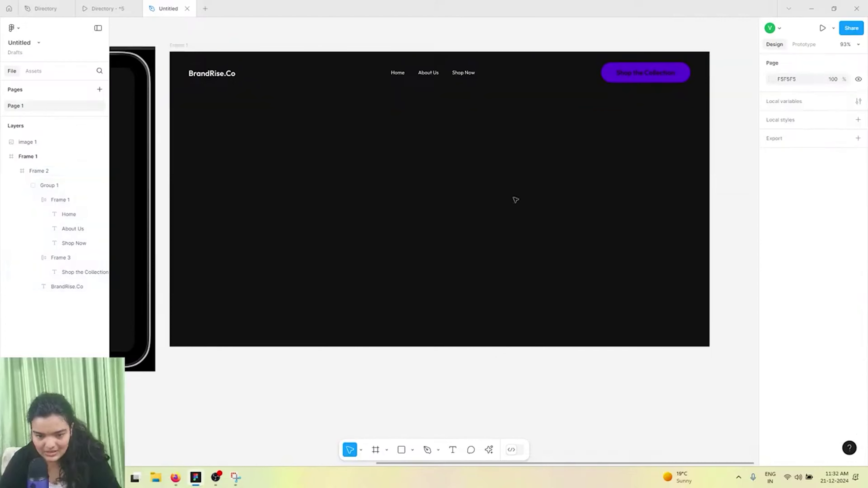
Change the 101010 label colour of the "Shop the Collection" button back to white.
{"action": "left_click", "coordinate": [615, 79]}
{"action": "left_click", "coordinate": [615, 79]}
{"action": "double_click", "coordinate": [609, 83]}
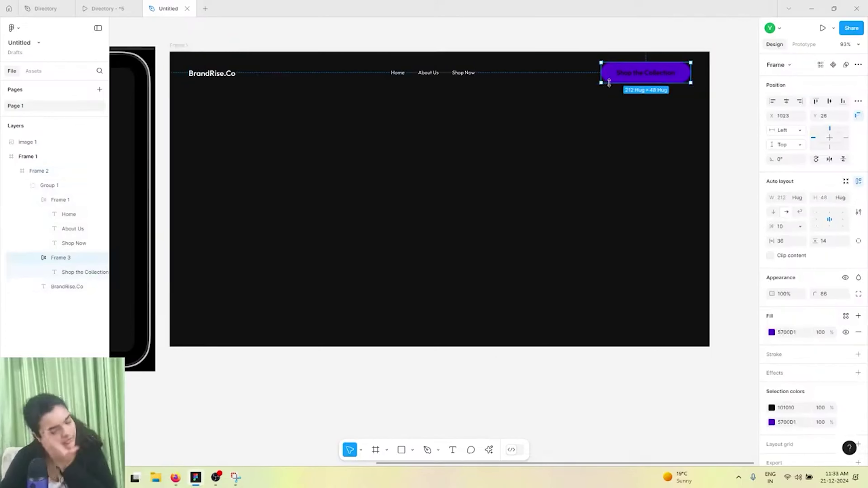
{"action": "left_click", "coordinate": [772, 332]}
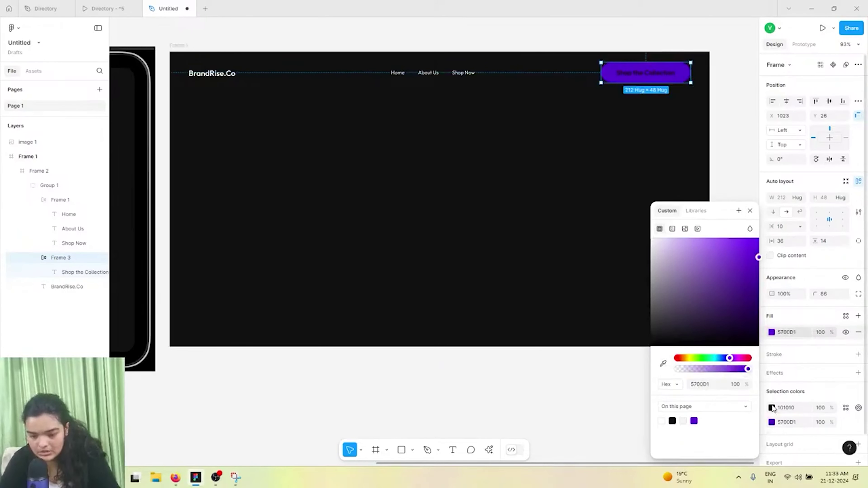
{"action": "left_click", "coordinate": [771, 409]}
{"action": "left_click_drag", "start_coordinate": [701, 305], "coordinate": [444, 107]}
Draw a rectangle about 221 by 295 at X 790, Y 162 in the hero area below the header.
{"action": "left_click", "coordinate": [404, 447]}
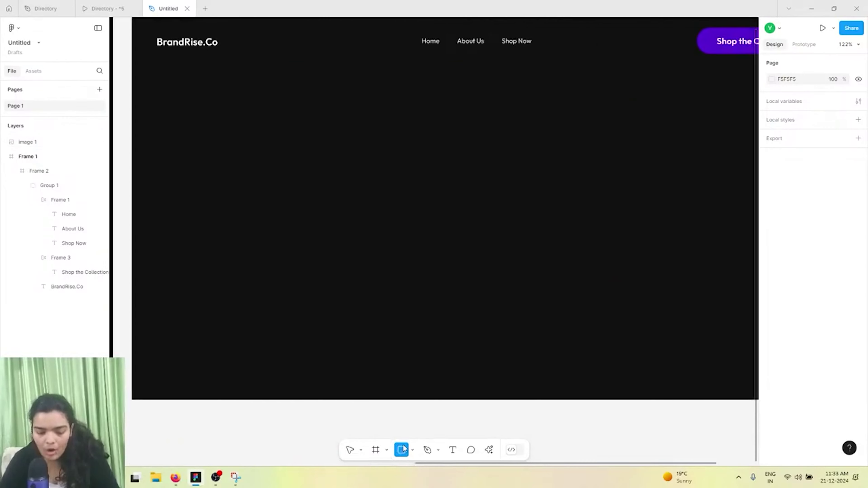
{"action": "scroll", "coordinate": [419, 418], "scroll_direction": "right", "scroll_amount": 2}
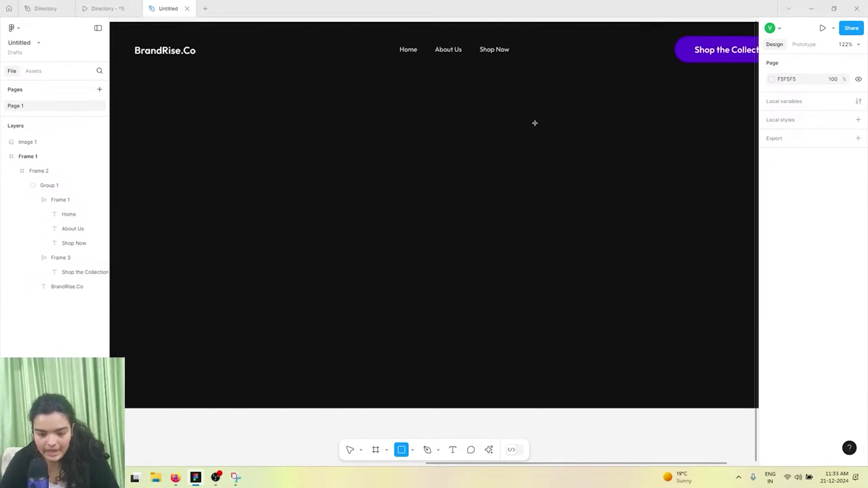
{"action": "left_click_drag", "start_coordinate": [546, 112], "coordinate": [668, 274]}
{"action": "key", "text": "ctrl+v"}
{"action": "left_click_drag", "start_coordinate": [625, 236], "coordinate": [612, 162]}
{"action": "key", "text": "ctrl+z"}
{"action": "key", "text": "ctrl+z"}
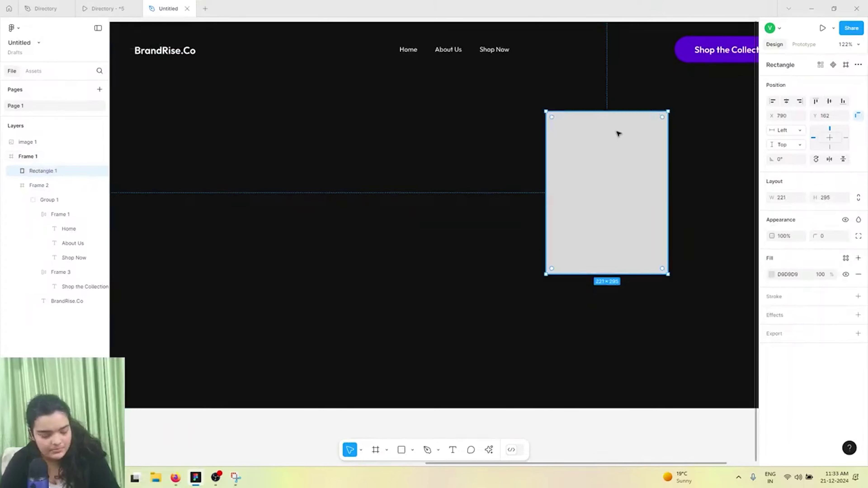
Narrow the rectangle to 215 wide and place a copy below it at Y 470, shortened to 183 high.
{"action": "left_click_drag", "start_coordinate": [666, 241], "coordinate": [665, 240]}
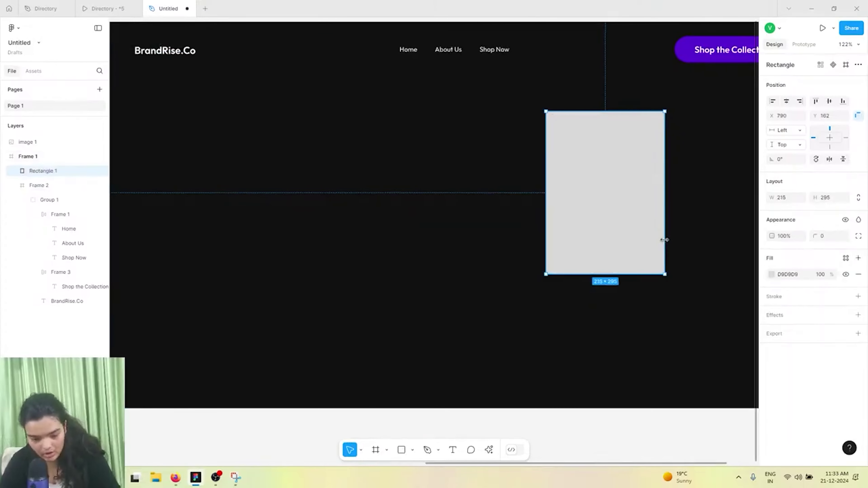
{"action": "left_click_drag", "start_coordinate": [616, 186], "coordinate": [612, 346]}
{"action": "left_click_drag", "start_coordinate": [596, 444], "coordinate": [600, 382]}
Duplicate both rectangles beside the originals at X 1020 and flip the copies horizontally and vertically.
{"action": "scroll", "coordinate": [602, 383], "scroll_direction": "right", "scroll_amount": 3}
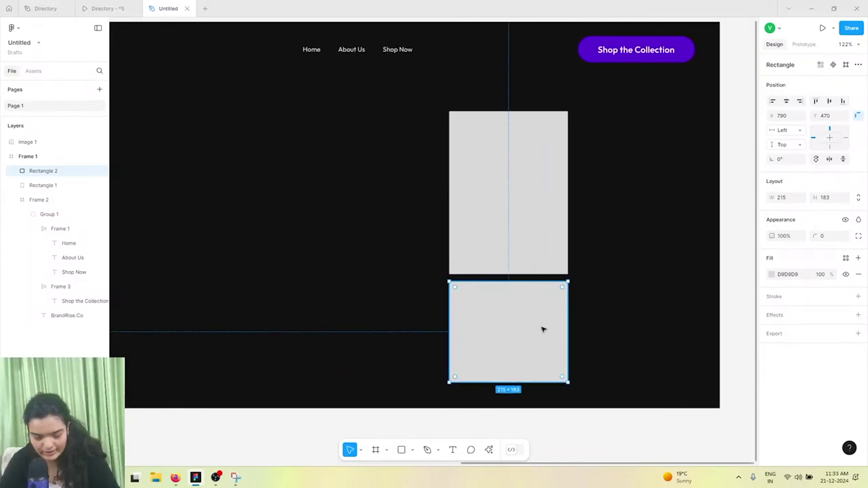
{"action": "left_click", "coordinate": [505, 216], "text": "shift"}
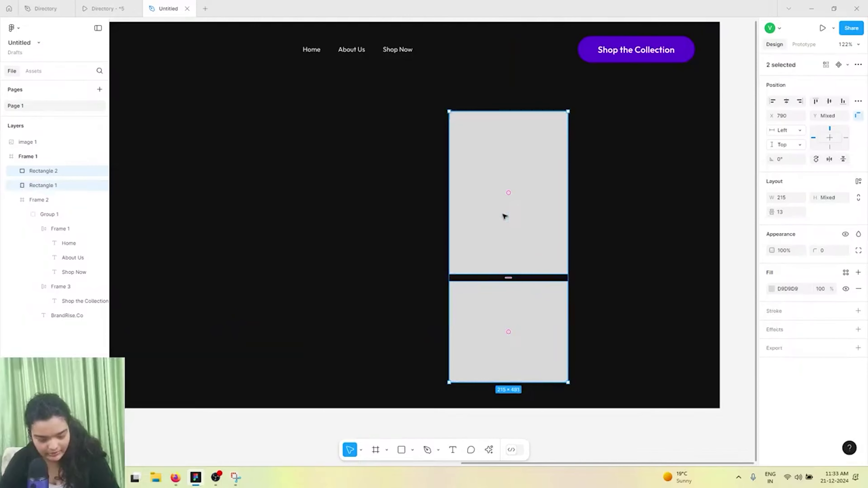
{"action": "left_click_drag", "start_coordinate": [505, 216], "coordinate": [625, 212]}
{"action": "right_click", "coordinate": [624, 211]}
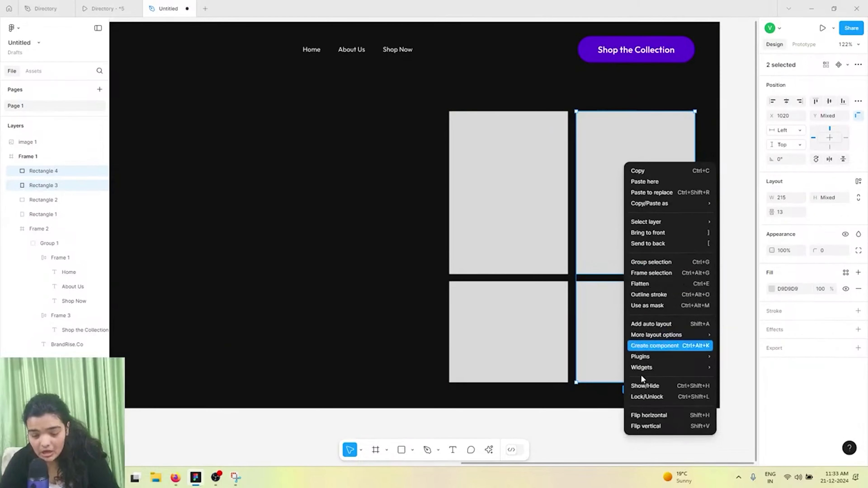
{"action": "left_click", "coordinate": [640, 415]}
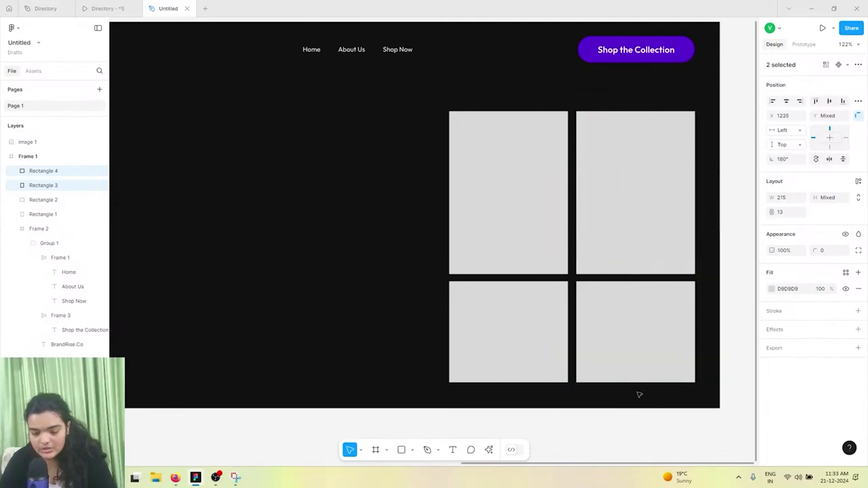
{"action": "right_click", "coordinate": [613, 242]}
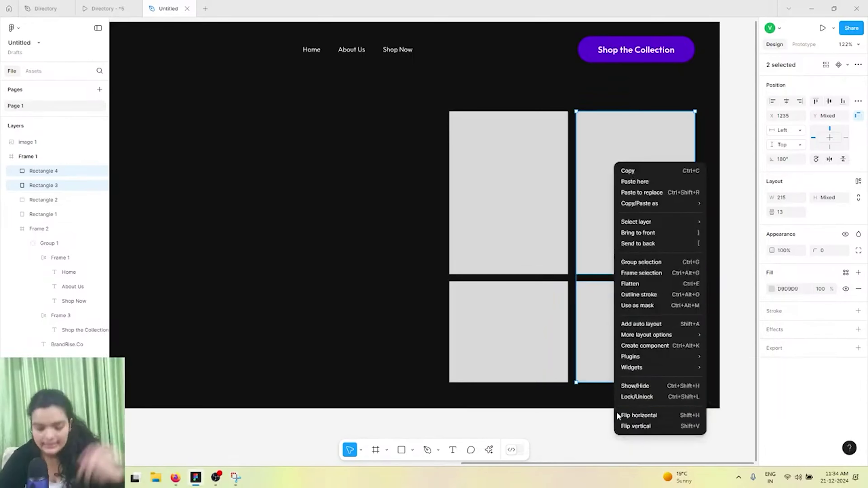
{"action": "left_click", "coordinate": [631, 426]}
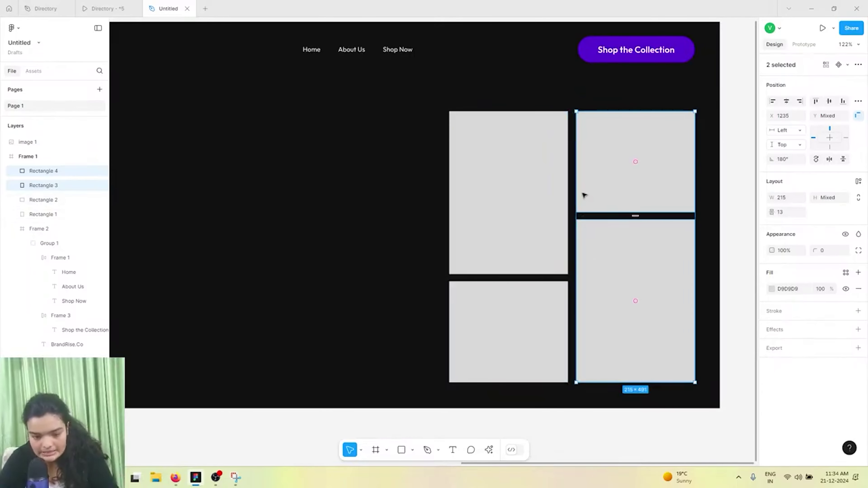
Group all four rectangles and move the group to X 697, Y 151.
{"action": "left_click", "coordinate": [533, 196]}
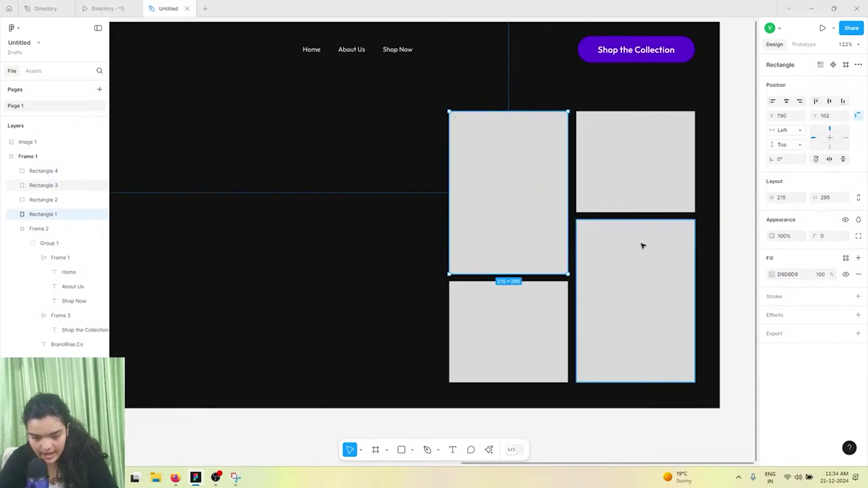
{"action": "left_click", "coordinate": [642, 244], "text": "shift"}
{"action": "left_click", "coordinate": [627, 196], "text": "shift"}
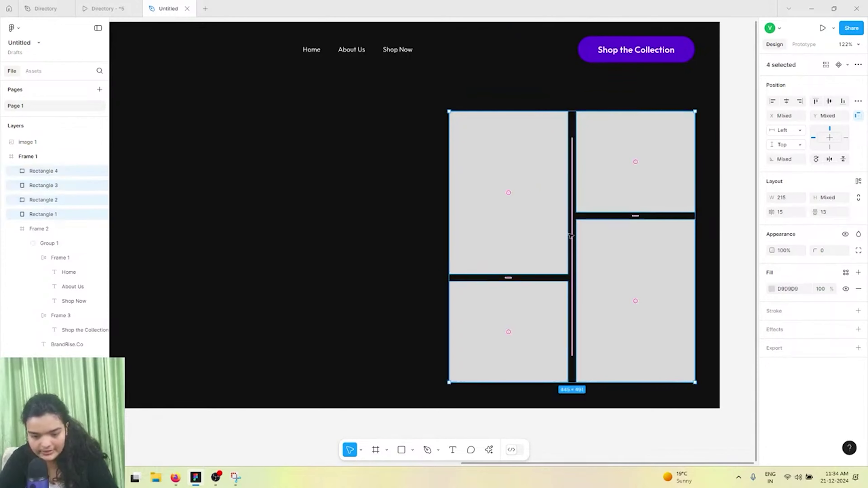
{"action": "key", "text": "ctrl+g"}
{"action": "left_click_drag", "start_coordinate": [610, 246], "coordinate": [558, 240]}
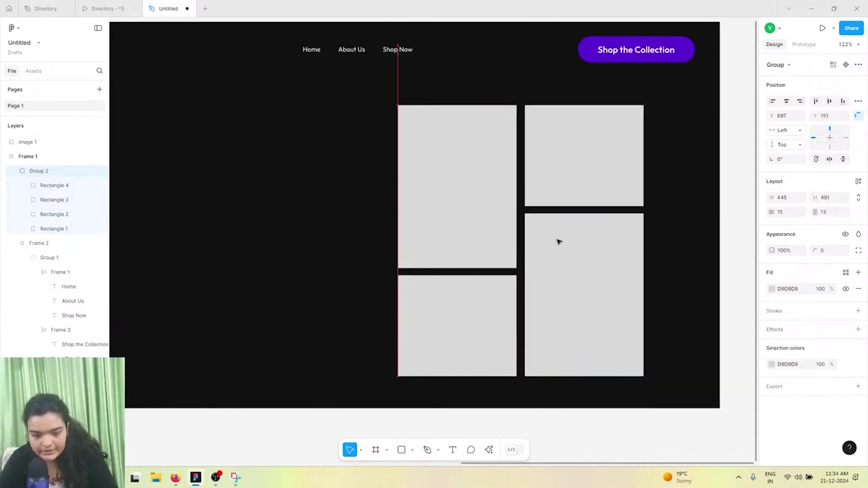
Round the grouped shapes' corners to 154, narrow the group to 381 wide and place it at X 774, Y 139.
{"action": "mouse_move", "coordinate": [817, 250]}
{"action": "left_mouse_down"}
{"action": "mouse_move", "coordinate": [239, 201]}
{"action": "mouse_move", "coordinate": [659, 203]}
{"action": "mouse_move", "coordinate": [774, 216]}
{"action": "mouse_move", "coordinate": [28, 224]}
{"action": "mouse_move", "coordinate": [825, 253]}
{"action": "left_mouse_up"}
{"action": "scroll", "coordinate": [506, 171], "scroll_direction": "left", "scroll_amount": 3}
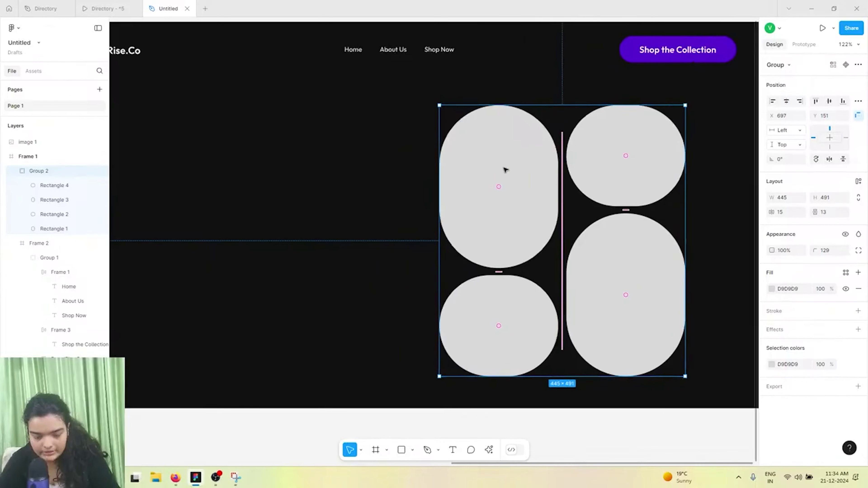
{"action": "left_click_drag", "start_coordinate": [814, 251], "coordinate": [144, 251]}
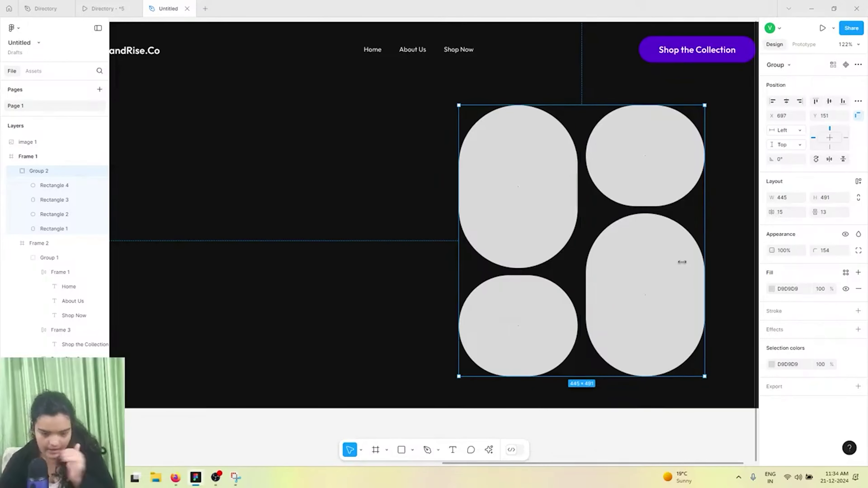
{"action": "left_click_drag", "start_coordinate": [705, 184], "coordinate": [669, 185]}
{"action": "scroll", "coordinate": [640, 258], "scroll_direction": "down", "scroll_amount": 3}
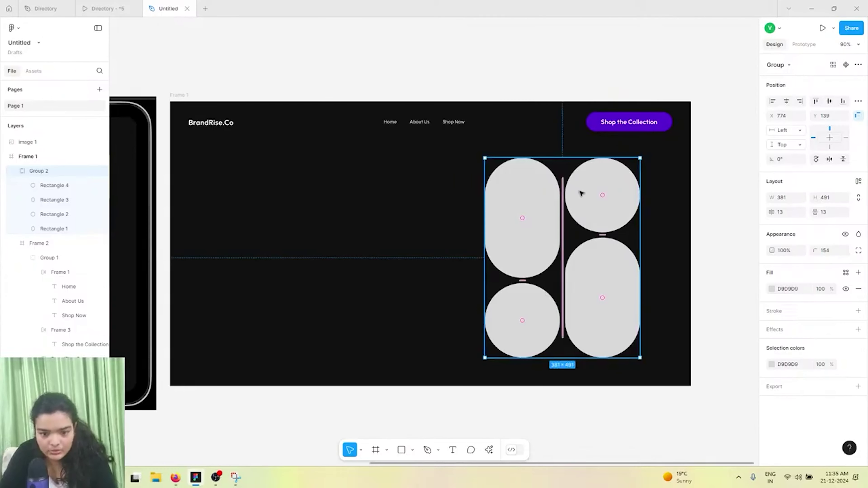
Set the corner radius of the upper-right circle's top-right vertex to 0, matching the yellow shape in the reference image.
{"action": "double_click", "coordinate": [582, 193]}
{"action": "double_click", "coordinate": [582, 193]}
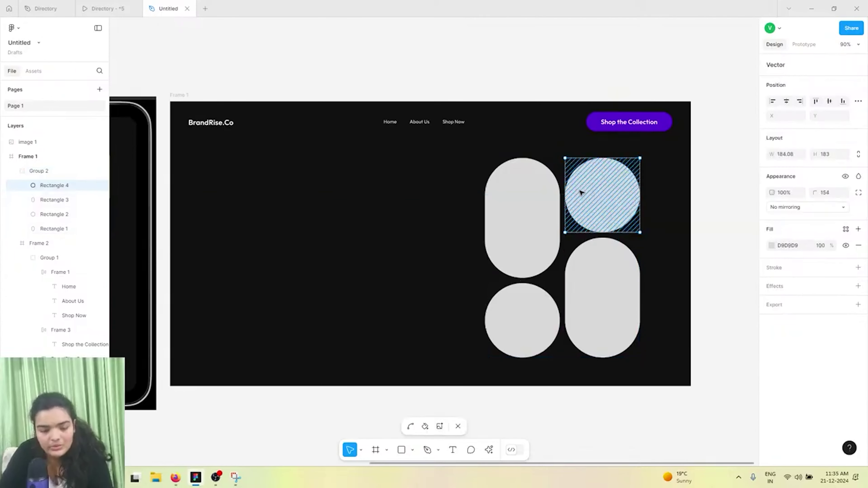
{"action": "scroll", "coordinate": [583, 189], "scroll_direction": "left", "scroll_amount": 10}
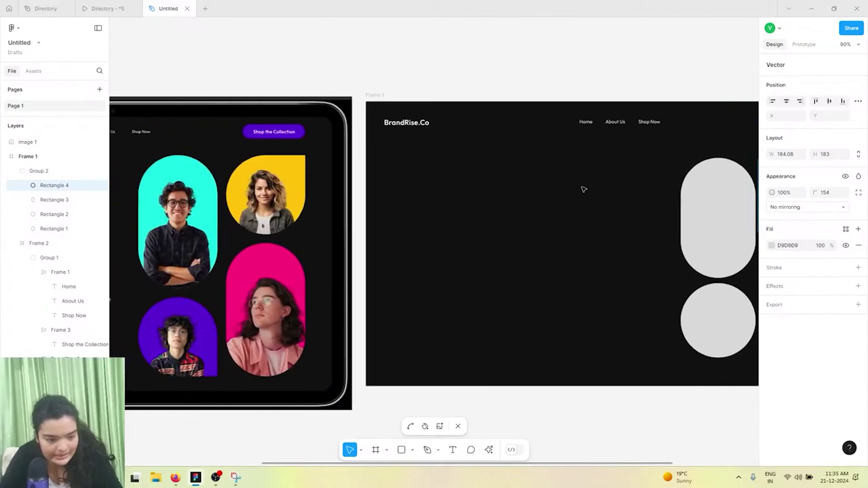
{"action": "scroll", "coordinate": [325, 227], "scroll_direction": "right", "scroll_amount": 9}
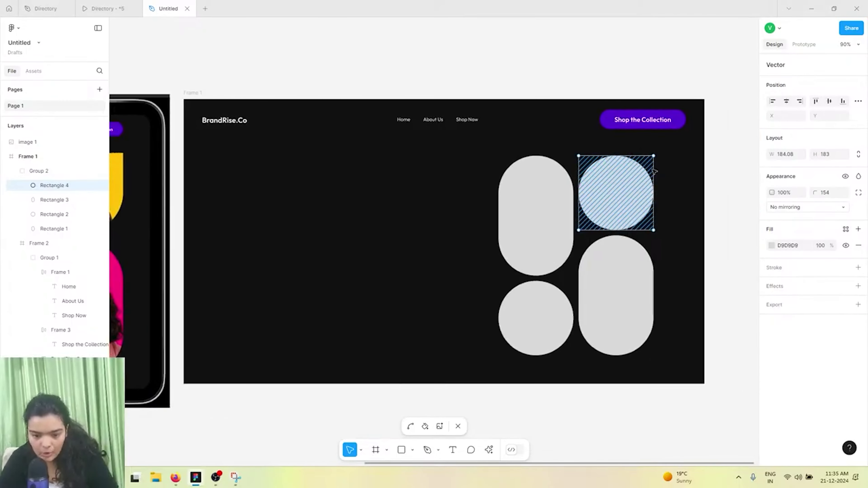
{"action": "scroll", "coordinate": [374, 312], "scroll_direction": "left", "scroll_amount": 8}
{"action": "scroll", "coordinate": [243, 271], "scroll_direction": "right", "scroll_amount": 7}
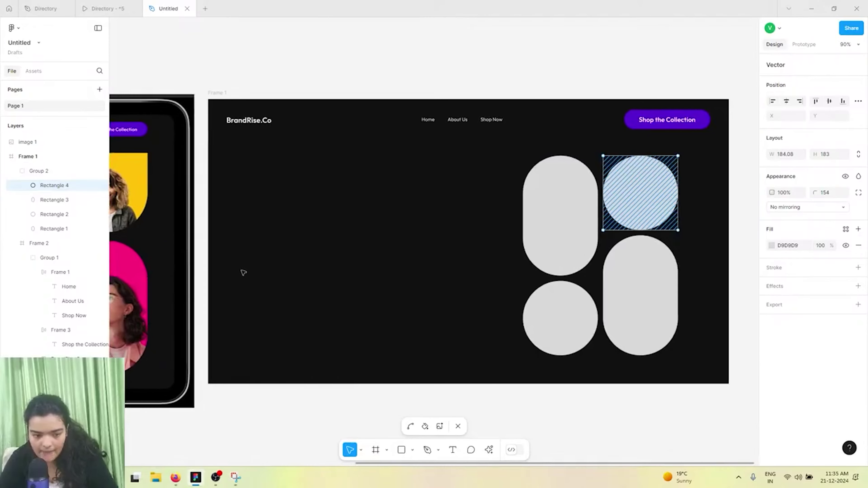
{"action": "scroll", "coordinate": [696, 149], "scroll_direction": "up", "scroll_amount": 5}
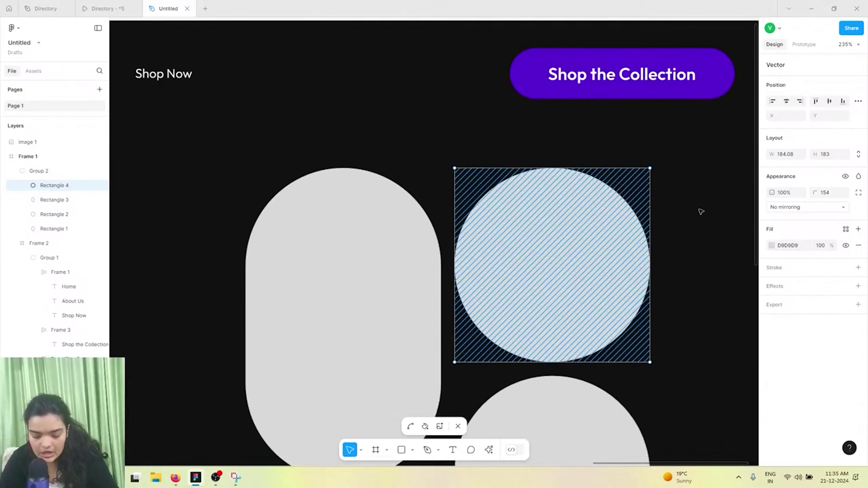
{"action": "key", "text": "Escape"}
{"action": "double_click", "coordinate": [591, 199]}
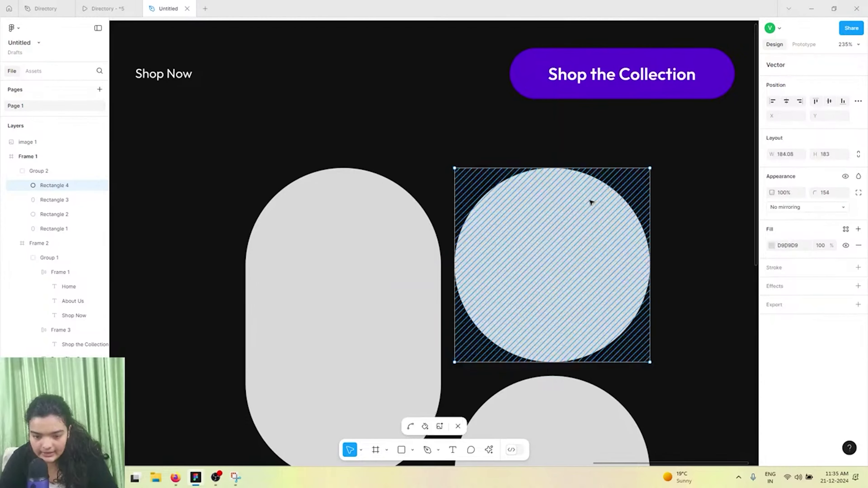
{"action": "left_click_drag", "start_coordinate": [624, 140], "coordinate": [681, 188]}
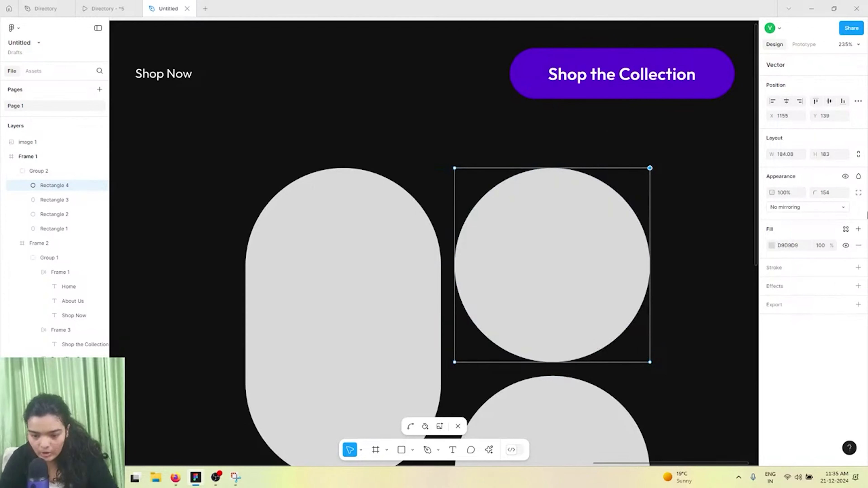
{"action": "left_click", "coordinate": [829, 194]}
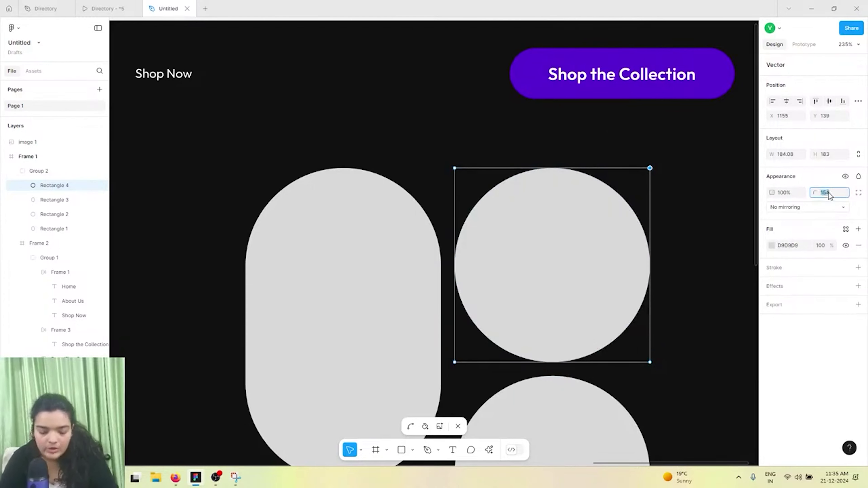
{"action": "type", "text": "0"}
{"action": "key", "text": "Return"}
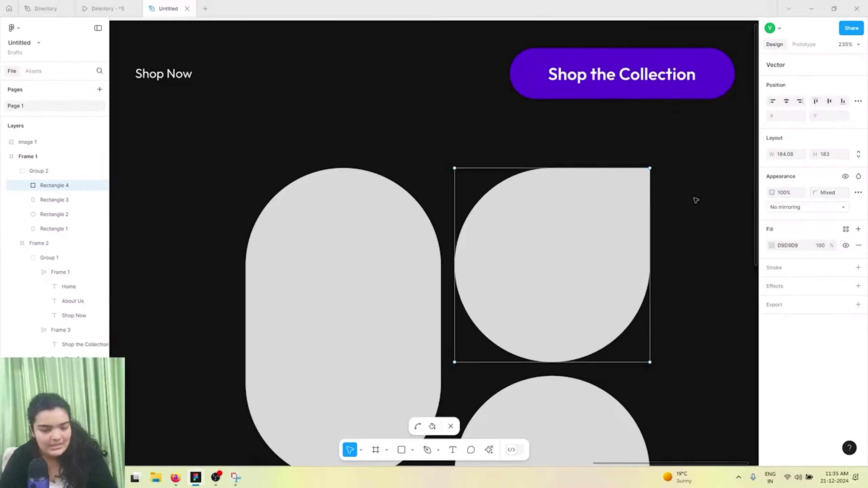
Set the corner radius of the lower-left circle's bottom-right vertex to 0 and finish vector editing.
{"action": "scroll", "coordinate": [696, 201], "scroll_direction": "down", "scroll_amount": 6}
{"action": "scroll", "coordinate": [392, 334], "scroll_direction": "down", "scroll_amount": 3}
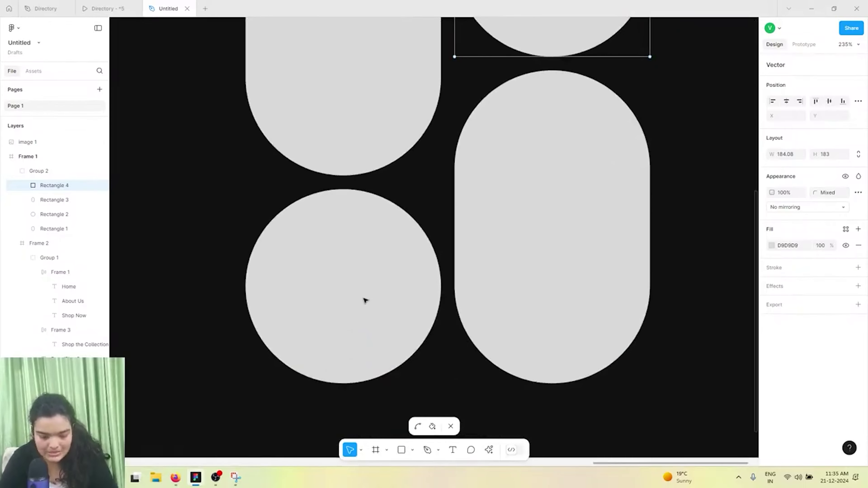
{"action": "double_click", "coordinate": [365, 300]}
{"action": "left_click_drag", "start_coordinate": [405, 362], "coordinate": [465, 401]}
{"action": "left_click", "coordinate": [835, 194]}
{"action": "type", "text": "0"}
{"action": "key", "text": "Return"}
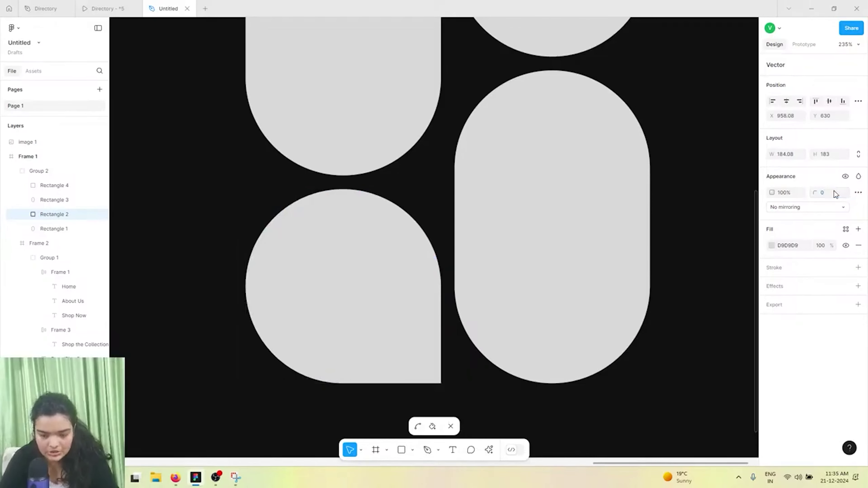
{"action": "scroll", "coordinate": [578, 255], "scroll_direction": "down", "scroll_amount": 10, "text": "ctrl"}
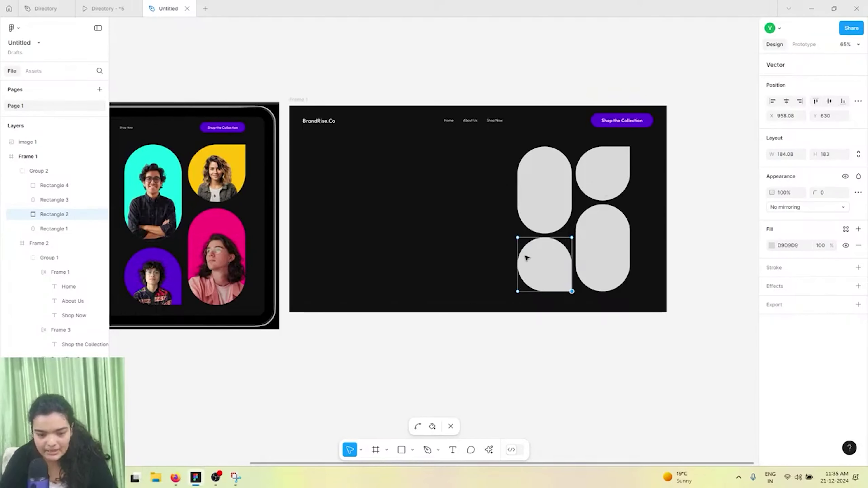
{"action": "key", "text": "Escape"}
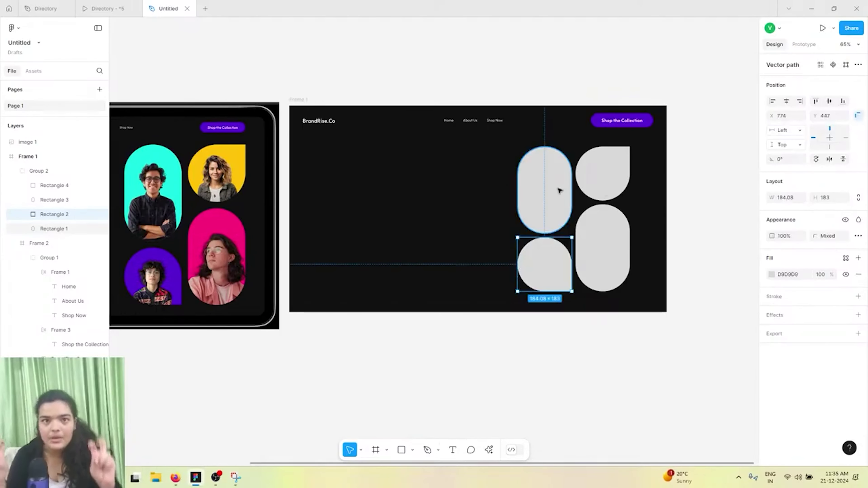
Select all four grey shapes and move their group to X 748, Y 148.
{"action": "left_click", "coordinate": [559, 191]}
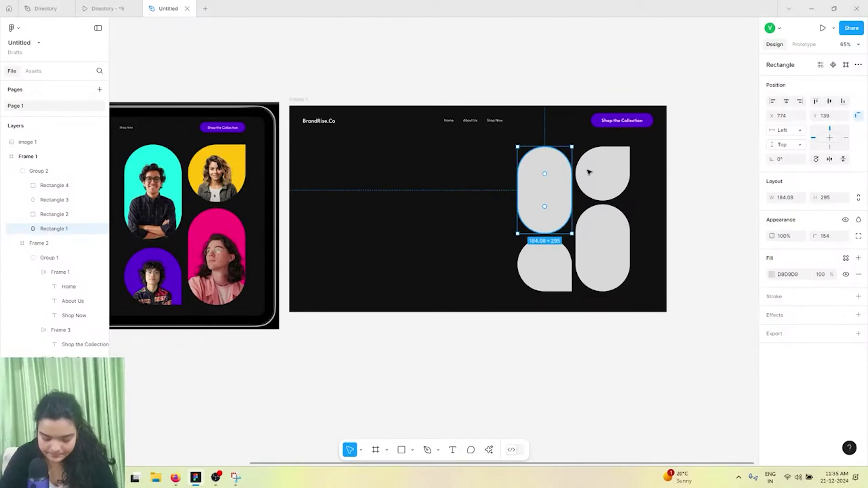
{"action": "left_click", "coordinate": [587, 171], "text": "shift"}
{"action": "left_click", "coordinate": [561, 268], "text": "shift"}
{"action": "left_click", "coordinate": [593, 238], "text": "shift"}
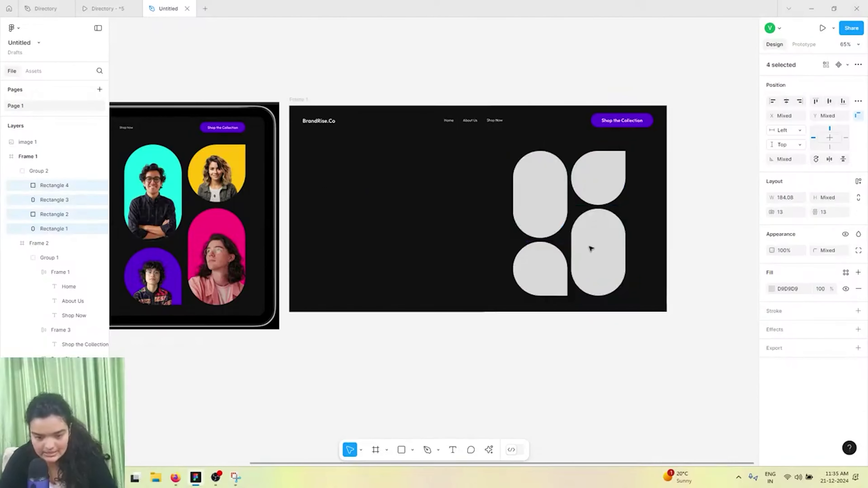
{"action": "left_click_drag", "start_coordinate": [593, 238], "coordinate": [586, 241]}
{"action": "left_click", "coordinate": [51, 173]}
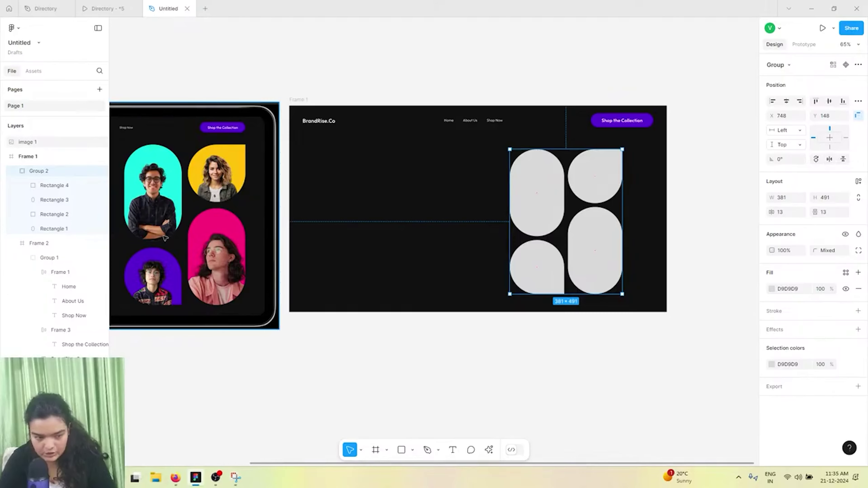
Fill the upper-left pill with the reference's cyan and the upper-right shape with its yellow, FFC107.
{"action": "double_click", "coordinate": [520, 219]}
{"action": "key", "text": "i"}
{"action": "left_click", "coordinate": [172, 191]}
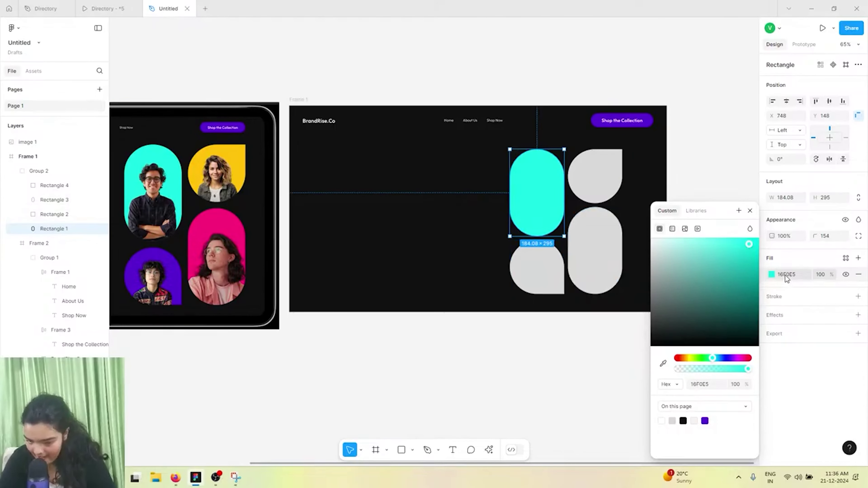
{"action": "left_click", "coordinate": [595, 176]}
{"action": "key", "text": "i"}
{"action": "left_click", "coordinate": [219, 171]}
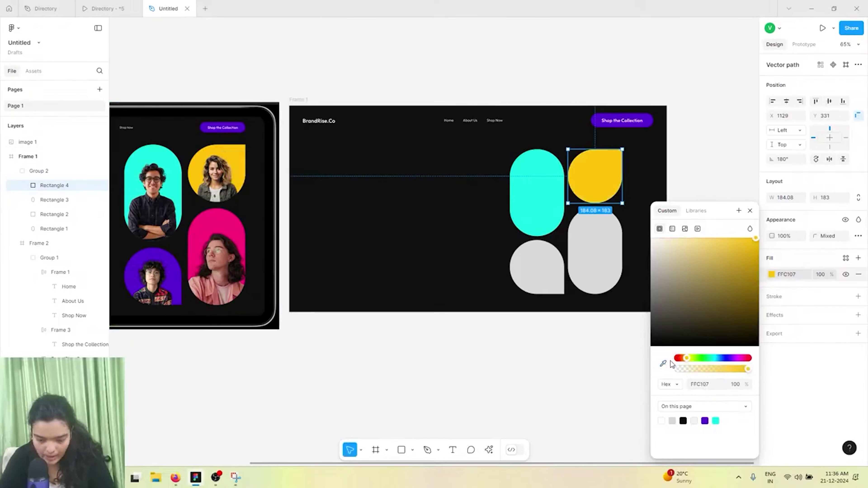
Fill the lower-left shape with the reference's purple, 5700D1, and the lower-right pill with its pink, FF007B.
{"action": "left_click", "coordinate": [537, 266]}
{"action": "key", "text": "i"}
{"action": "left_click", "coordinate": [157, 272]}
{"action": "left_click", "coordinate": [594, 250]}
{"action": "key", "text": "i"}
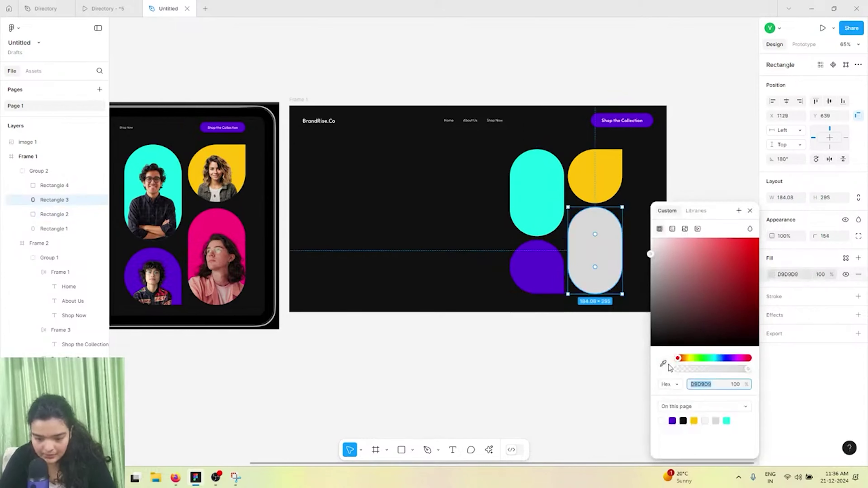
{"action": "left_click", "coordinate": [235, 240]}
{"action": "scroll", "coordinate": [541, 232], "scroll_direction": "up", "scroll_amount": 3}
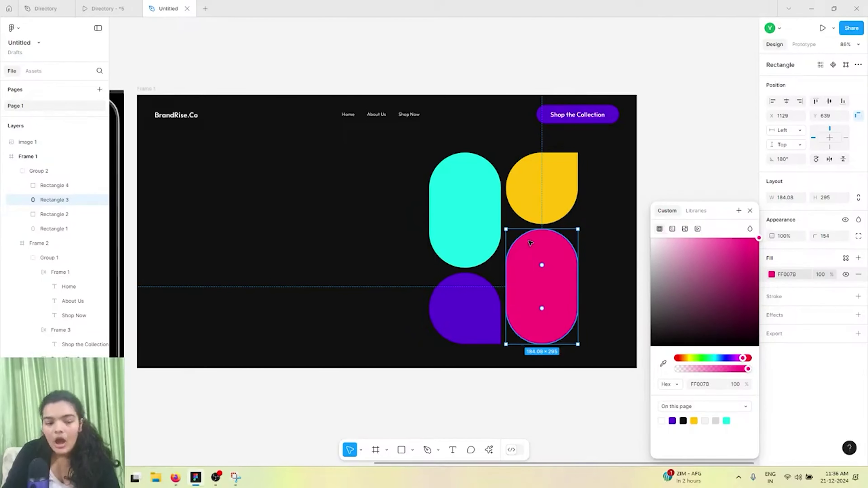
Group the four coloured shapes and enlarge the group to 405 × 521.93 at X 740, Y 162.
{"action": "left_click", "coordinate": [475, 210]}
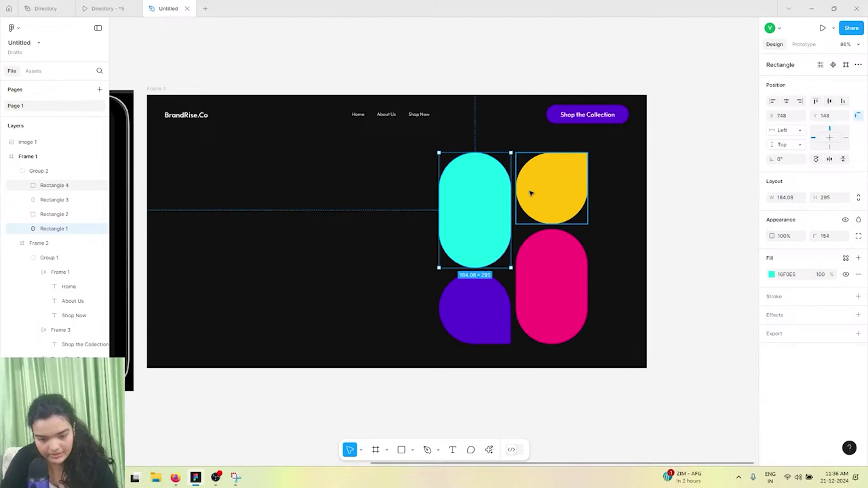
{"action": "left_click", "coordinate": [531, 193], "text": "shift"}
{"action": "left_click", "coordinate": [482, 305], "text": "shift"}
{"action": "left_click", "coordinate": [534, 314], "text": "shift"}
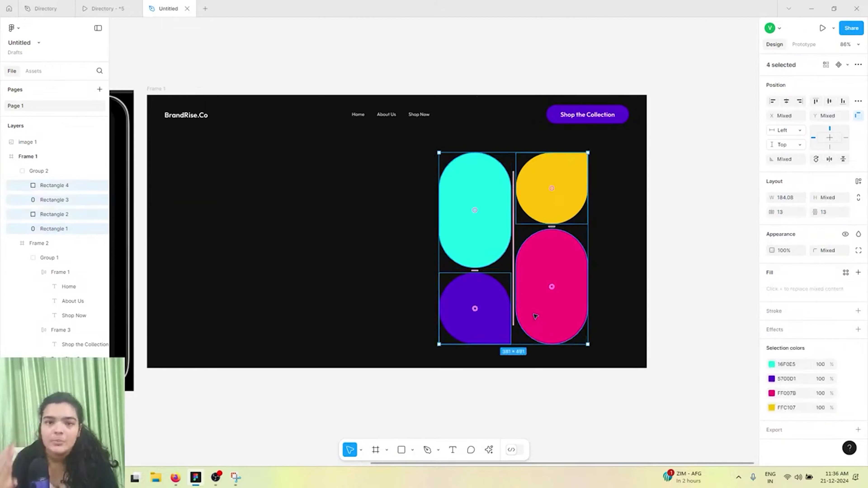
{"action": "key", "text": "ctrl+z"}
{"action": "left_click", "coordinate": [455, 253]}
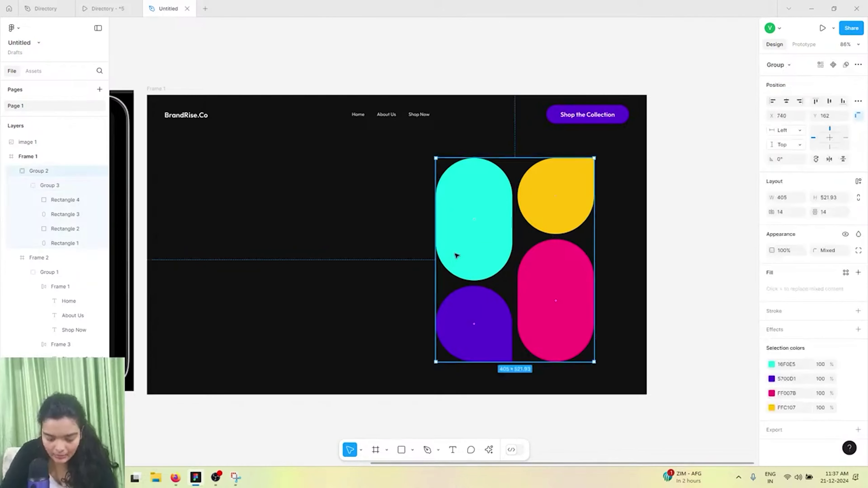
Open the Lummi plugin with the cyan pill selected and search its photos for "person".
{"action": "double_click", "coordinate": [456, 253]}
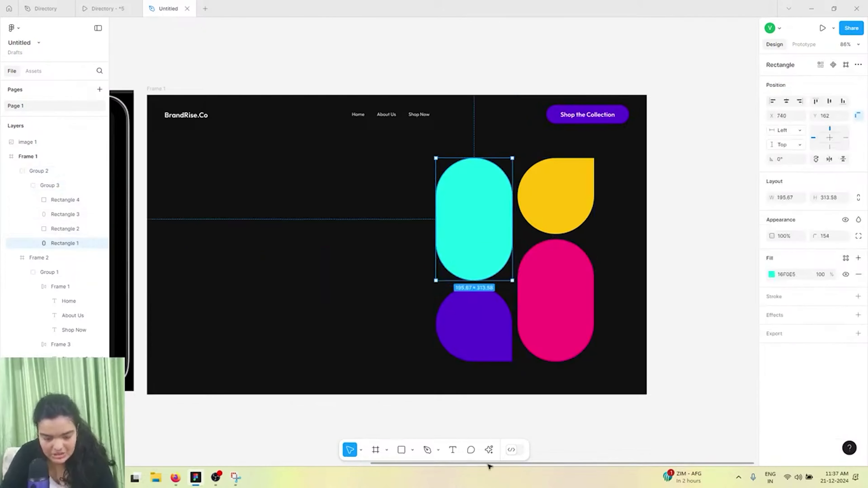
{"action": "left_click", "coordinate": [489, 450]}
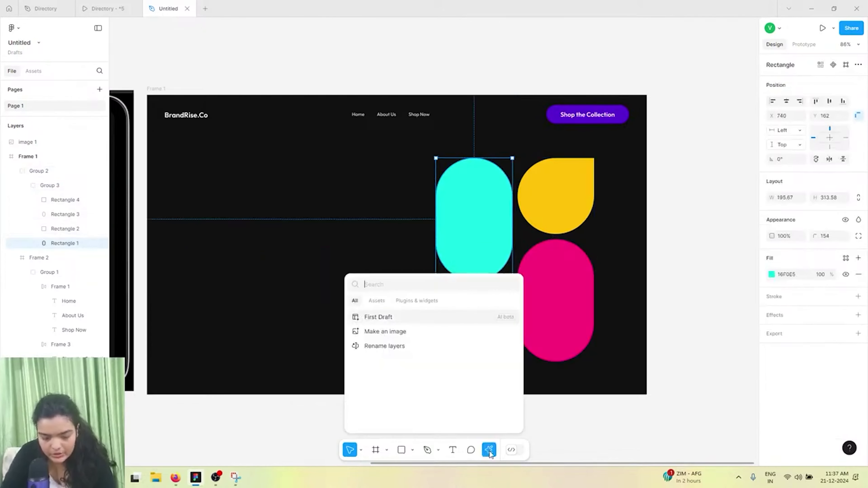
{"action": "left_click", "coordinate": [415, 301]}
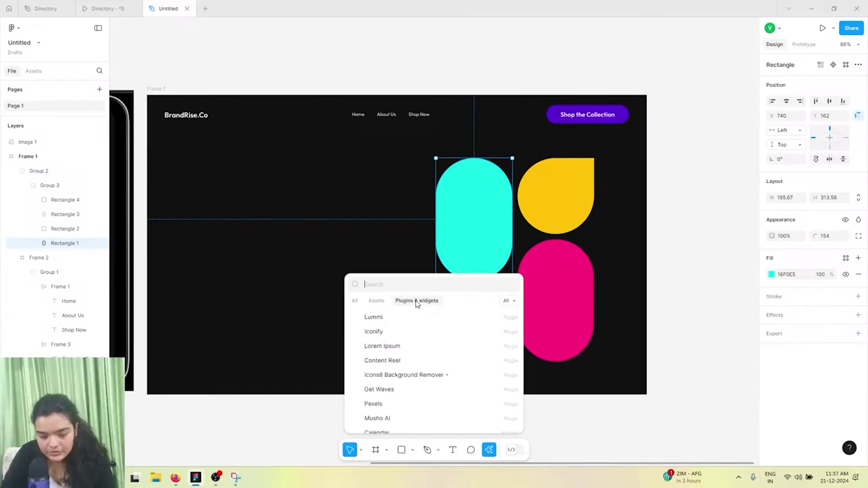
{"action": "left_click", "coordinate": [403, 321]}
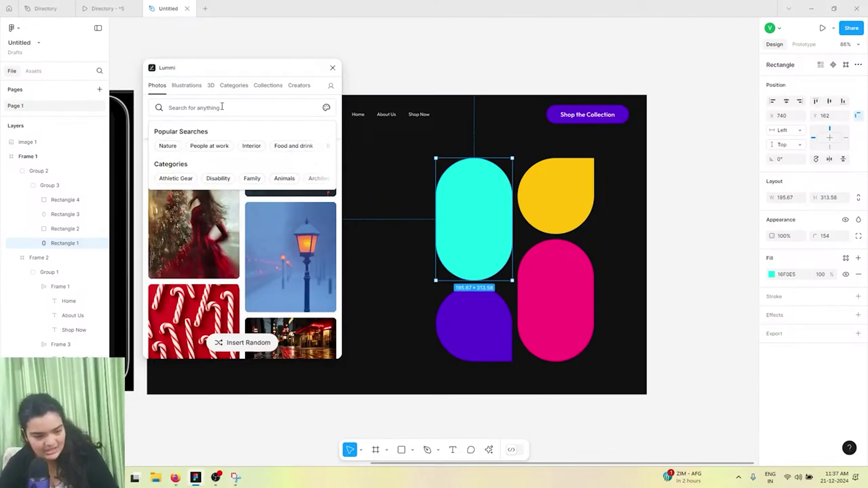
{"action": "type", "text": "per"}
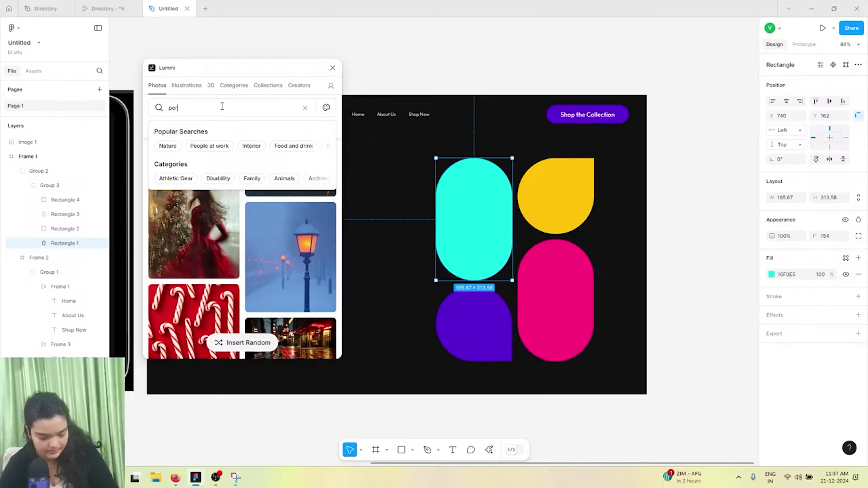
{"action": "type", "text": "son"}
Turn on background removal for the photos and fill the cyan pill with the side-profile portrait of the bearded man in glasses.
{"action": "left_click", "coordinate": [179, 128]}
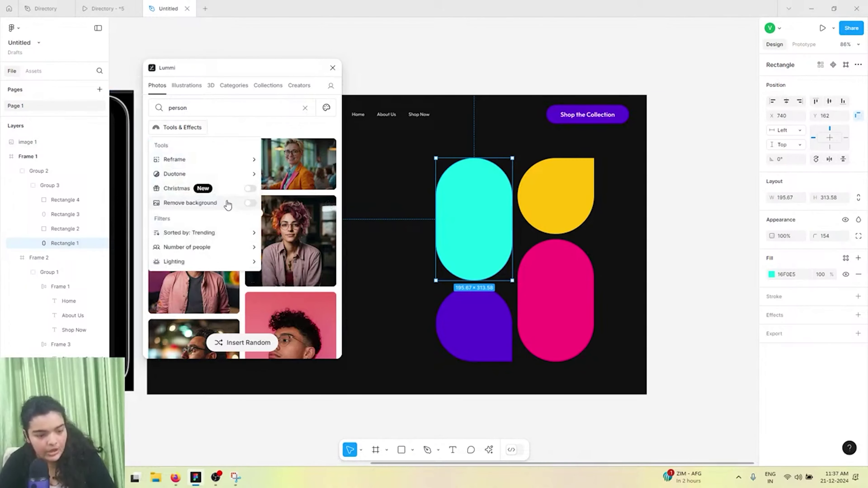
{"action": "left_click", "coordinate": [250, 204]}
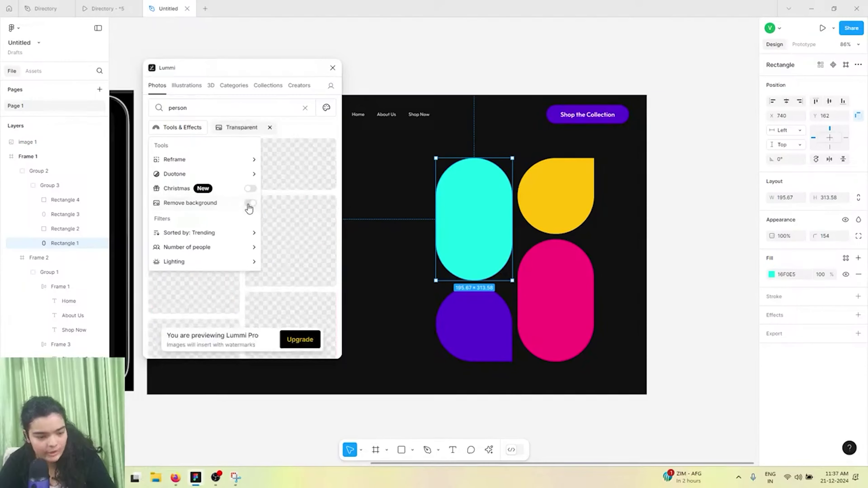
{"action": "left_click", "coordinate": [296, 137]}
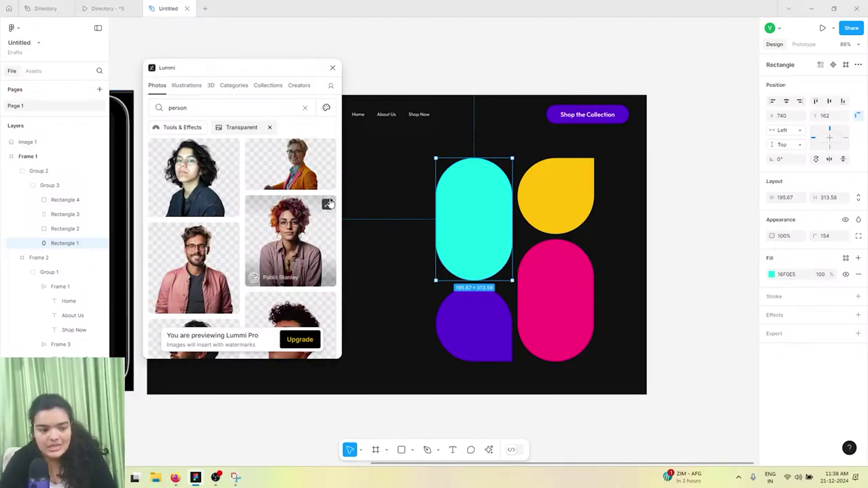
{"action": "scroll", "coordinate": [244, 256], "scroll_direction": "down", "scroll_amount": 5}
{"action": "scroll", "coordinate": [244, 256], "scroll_direction": "up", "scroll_amount": 2}
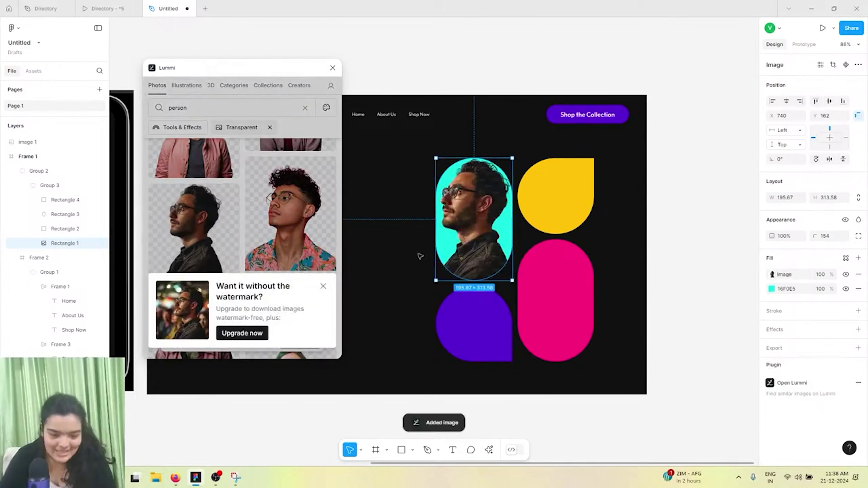
Set the cyan pill's image fill to Crop and scale the portrait down toward the pill's lower part.
{"action": "left_click", "coordinate": [775, 277]}
{"action": "left_click", "coordinate": [672, 269]}
{"action": "left_click", "coordinate": [676, 292]}
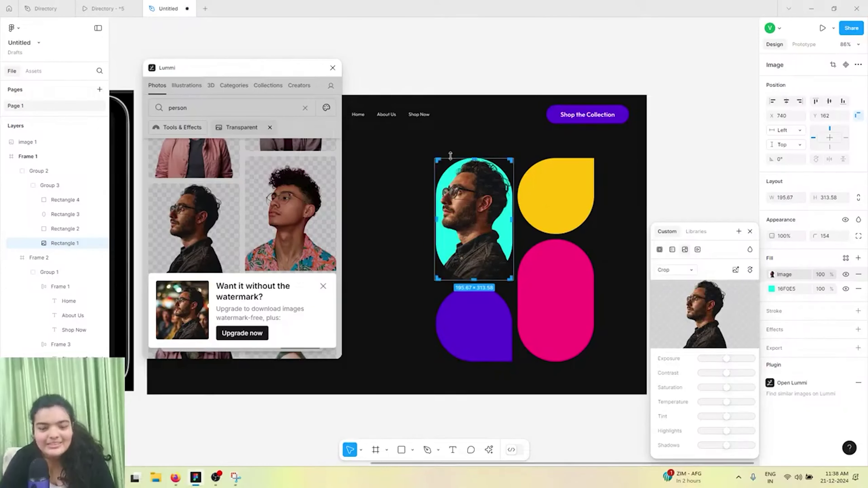
{"action": "left_click_drag", "start_coordinate": [451, 178], "coordinate": [476, 194]}
{"action": "left_click", "coordinate": [518, 70]}
Fill the pink pill with the floral-shirt portrait and the yellow shape with the smiling, colourful-haired person's portrait.
{"action": "left_click", "coordinate": [560, 290]}
{"action": "left_click", "coordinate": [323, 287]}
{"action": "scroll", "coordinate": [251, 301], "scroll_direction": "down", "scroll_amount": 10}
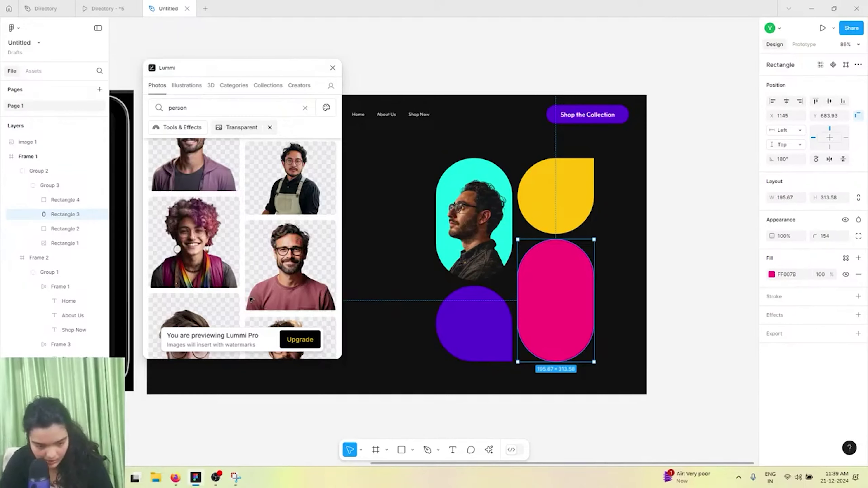
{"action": "left_click_drag", "start_coordinate": [227, 223], "coordinate": [557, 196]}
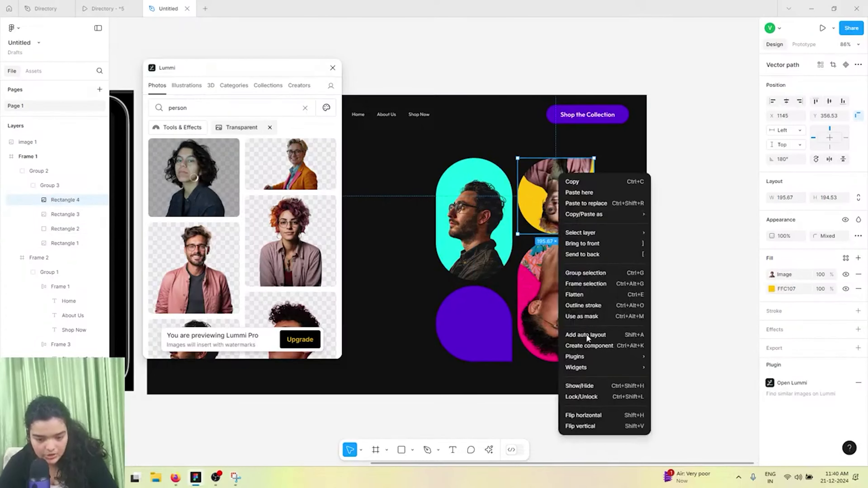
Flip the yellow shape vertically, and fill the purple shape with the portrait of the person with dark curly hair.
{"action": "right_click", "coordinate": [558, 173]}
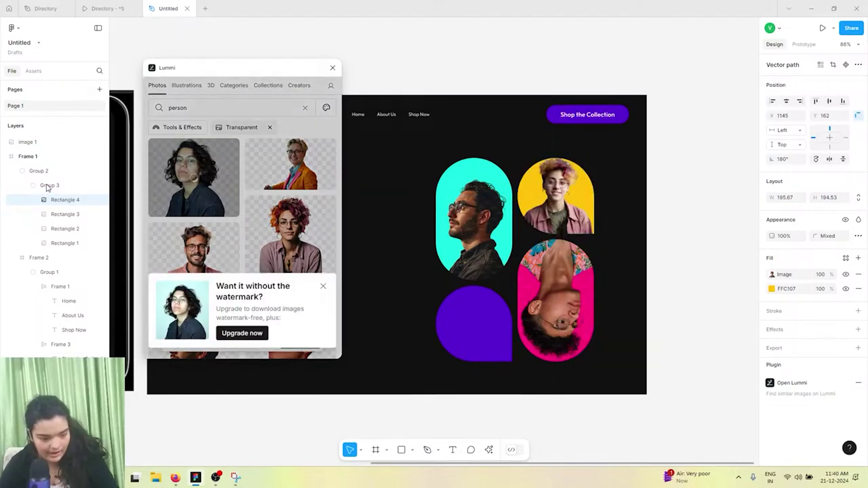
{"action": "left_click", "coordinate": [46, 185]}
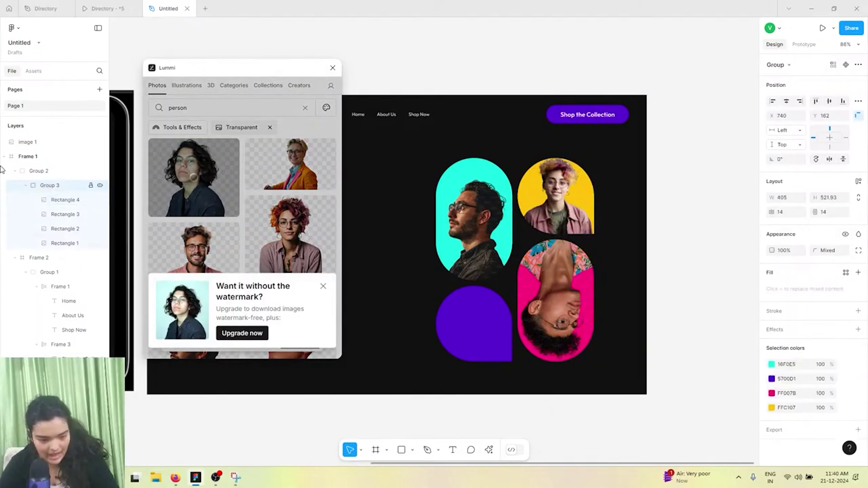
{"action": "left_click", "coordinate": [333, 70]}
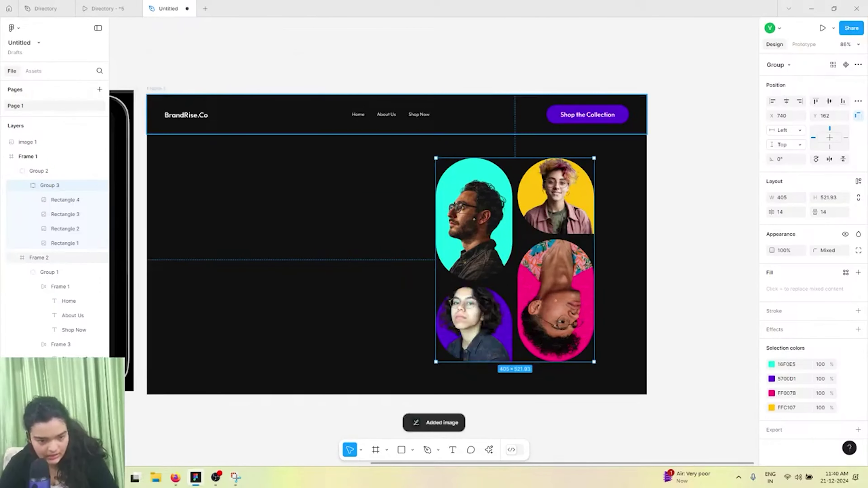
Set the corner radius of the yellow shape's square bottom-right vertex to 154.
{"action": "double_click", "coordinate": [576, 209]}
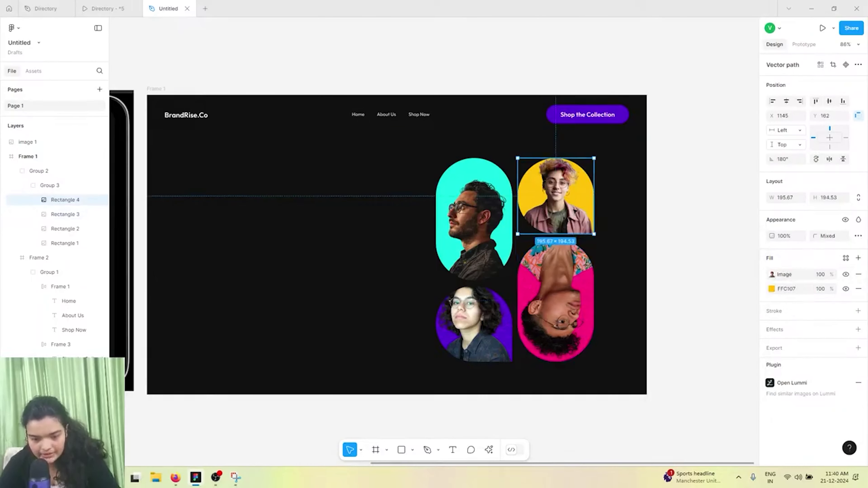
{"action": "double_click", "coordinate": [575, 211]}
{"action": "scroll", "coordinate": [590, 223], "scroll_direction": "up", "scroll_amount": 5}
{"action": "left_click_drag", "start_coordinate": [579, 280], "coordinate": [629, 229]}
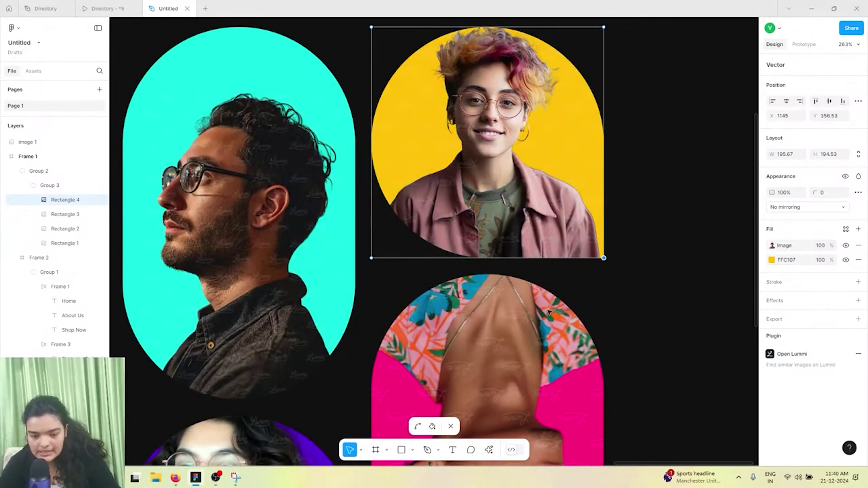
{"action": "left_click", "coordinate": [822, 194]}
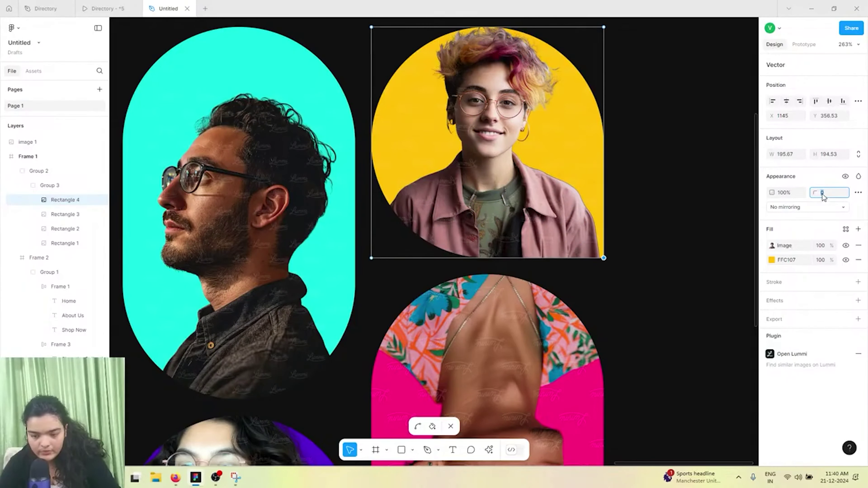
{"action": "type", "text": "90"}
{"action": "key", "text": "Return"}
{"action": "left_click_drag", "start_coordinate": [771, 237], "coordinate": [797, 269]}
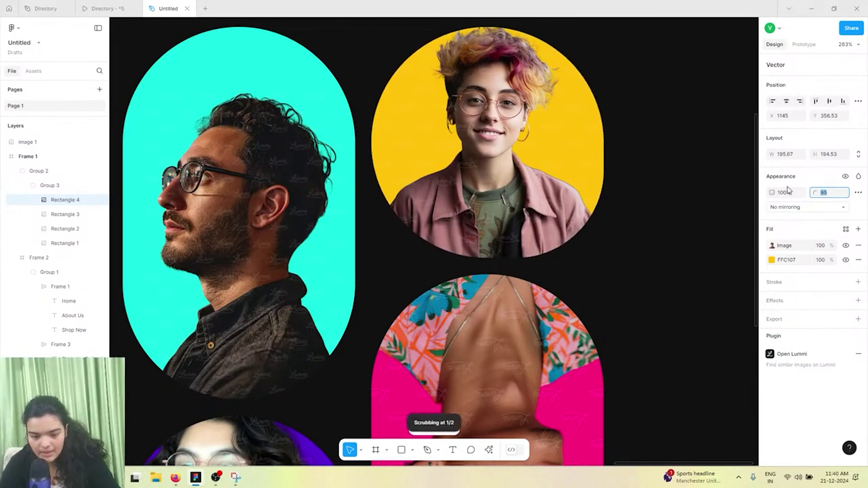
{"action": "type", "text": "154"}
{"action": "key", "text": "Return"}
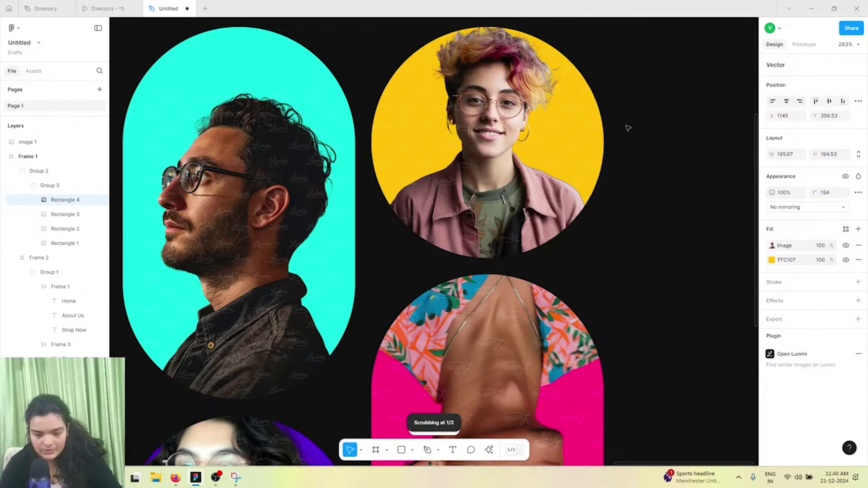
Set the corner radius of the yellow shape's top-right vertex to 0.
{"action": "left_click", "coordinate": [521, 81]}
{"action": "double_click", "coordinate": [429, 238]}
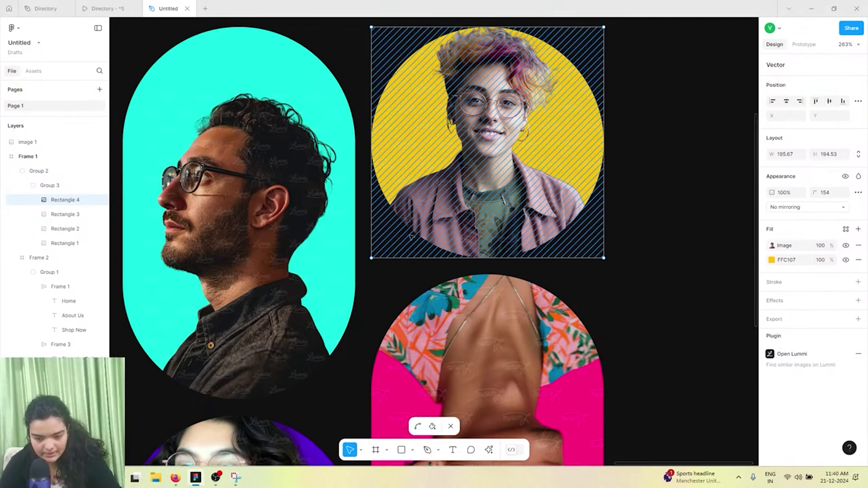
{"action": "mouse_move", "coordinate": [621, 51]}
{"action": "left_mouse_down"}
{"action": "mouse_move", "coordinate": [587, 17]}
{"action": "mouse_move", "coordinate": [574, 70]}
{"action": "left_mouse_up"}
{"action": "left_click", "coordinate": [836, 193]}
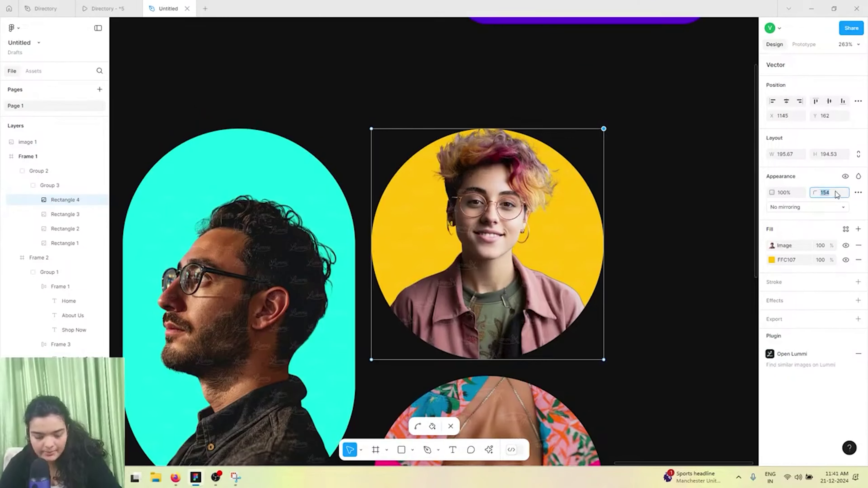
{"action": "type", "text": "0"}
{"action": "key", "text": "Return"}
{"action": "key", "text": "Escape"}
{"action": "key", "text": "shift+1"}
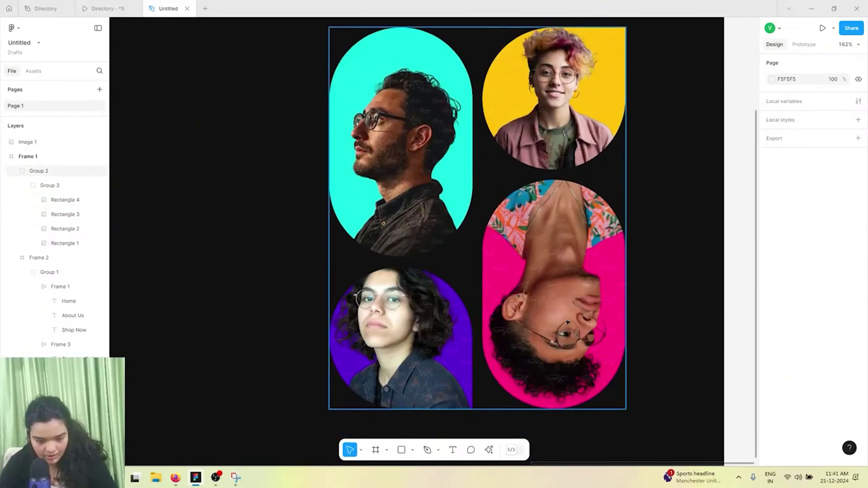
Flip the pink pill vertically so its portrait stands upright.
{"action": "left_click", "coordinate": [567, 322]}
{"action": "right_click", "coordinate": [566, 321]}
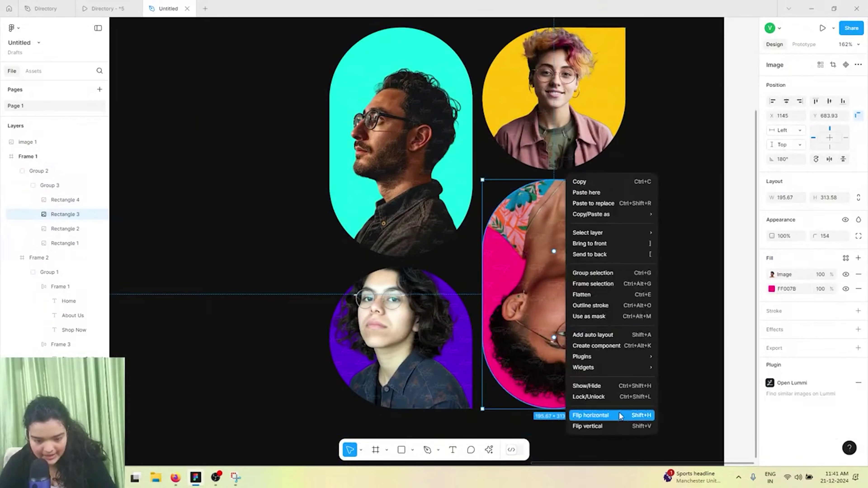
{"action": "left_click", "coordinate": [620, 416]}
{"action": "scroll", "coordinate": [558, 319], "scroll_direction": "down", "scroll_amount": 5}
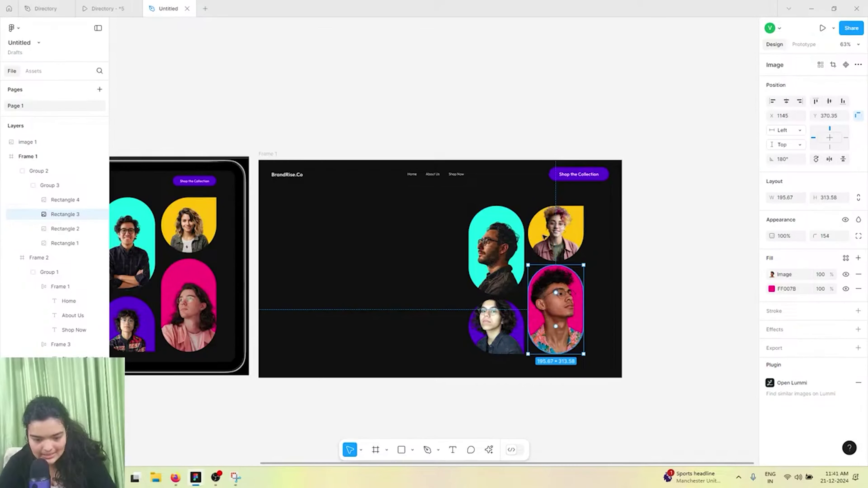
{"action": "scroll", "coordinate": [502, 297], "scroll_direction": "up", "scroll_amount": 5}
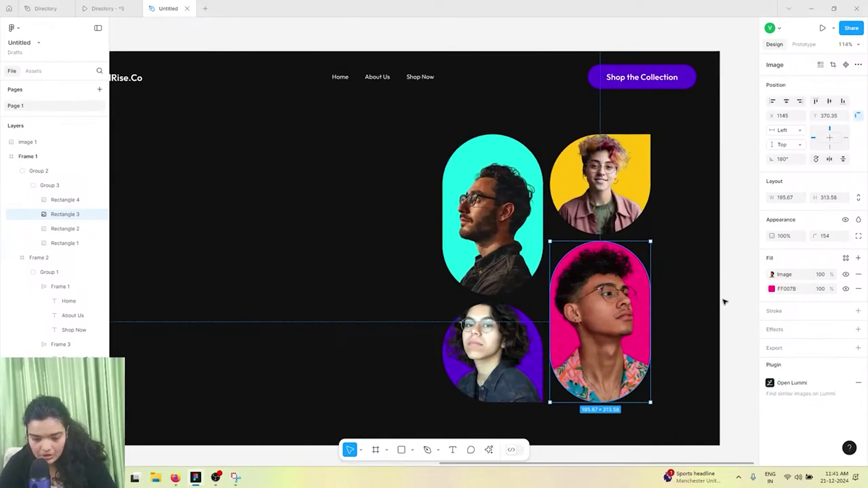
Set the pink pill's image fill to Crop, scale the portrait down and position it in the pill's lower part.
{"action": "left_click", "coordinate": [772, 274]}
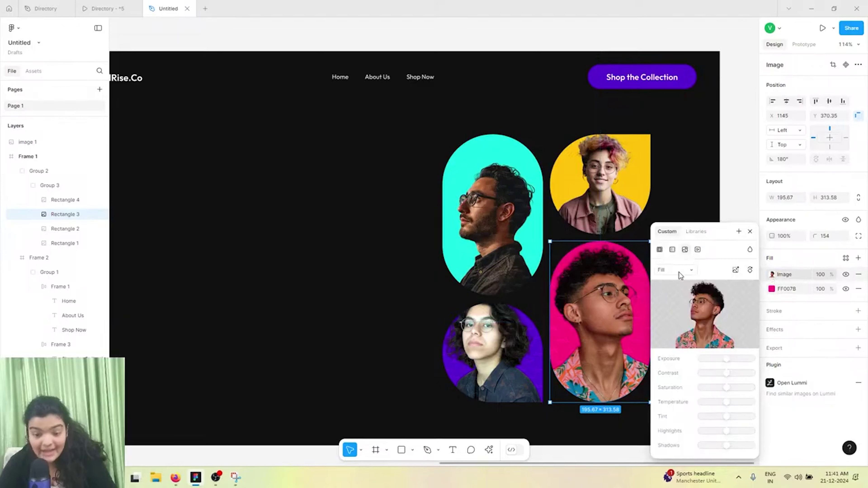
{"action": "left_click", "coordinate": [679, 272]}
{"action": "left_click", "coordinate": [676, 293]}
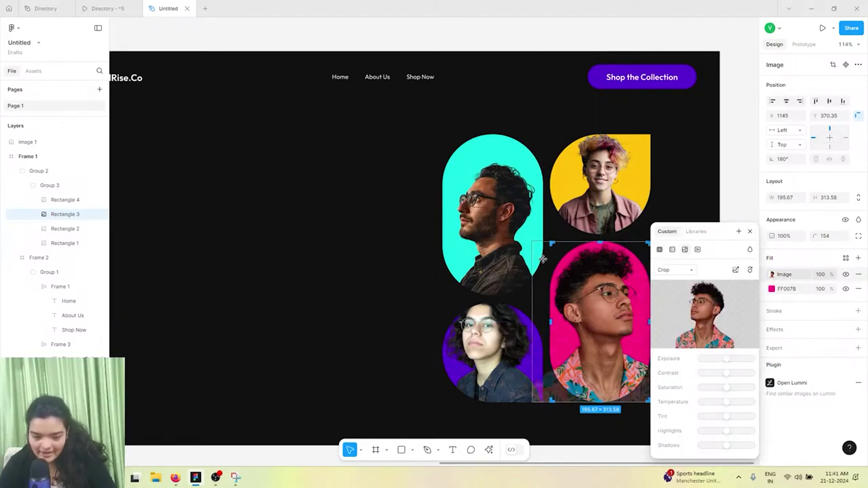
{"action": "mouse_move", "coordinate": [544, 260]}
{"action": "left_mouse_down"}
{"action": "mouse_move", "coordinate": [551, 265]}
{"action": "mouse_move", "coordinate": [546, 238]}
{"action": "mouse_move", "coordinate": [539, 245]}
{"action": "mouse_move", "coordinate": [543, 260]}
{"action": "left_mouse_up"}
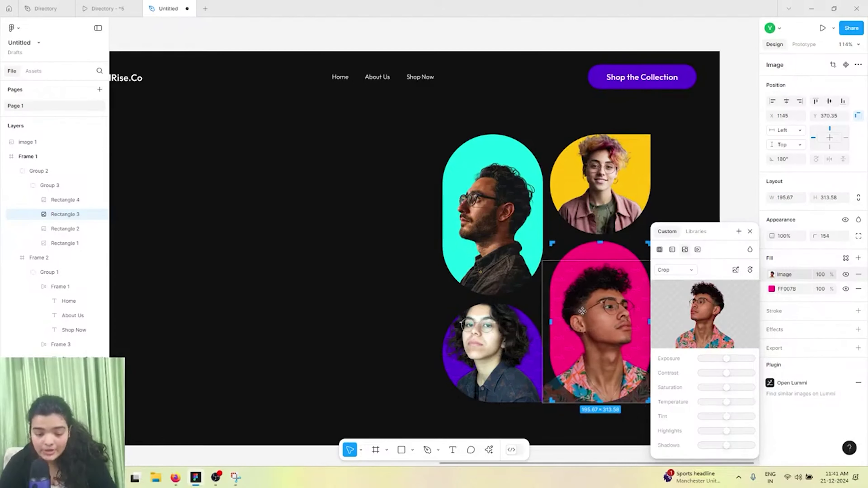
{"action": "left_click_drag", "start_coordinate": [583, 311], "coordinate": [638, 309]}
{"action": "left_click", "coordinate": [726, 201]}
Set the purple shape's image fill to Crop and scale the dark curly-haired portrait down toward the shape's bottom edge.
{"action": "left_click", "coordinate": [455, 358], "text": "ctrl"}
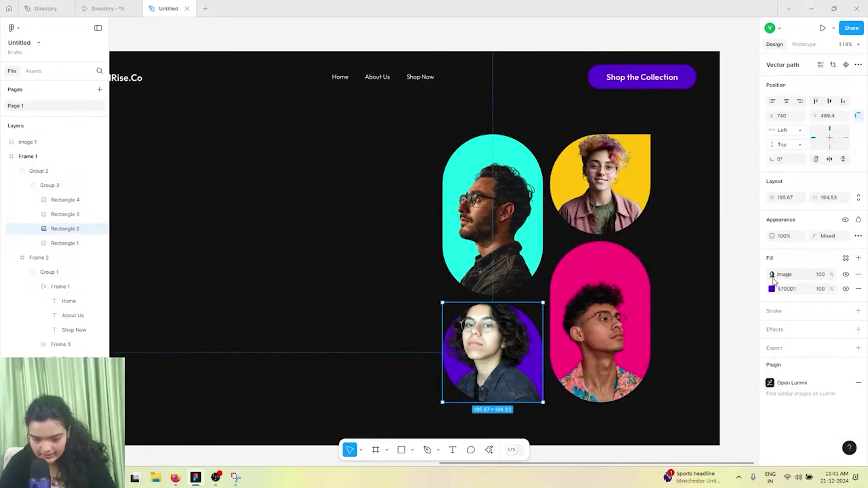
{"action": "left_click", "coordinate": [772, 274]}
{"action": "left_click", "coordinate": [676, 270]}
{"action": "left_click", "coordinate": [665, 291]}
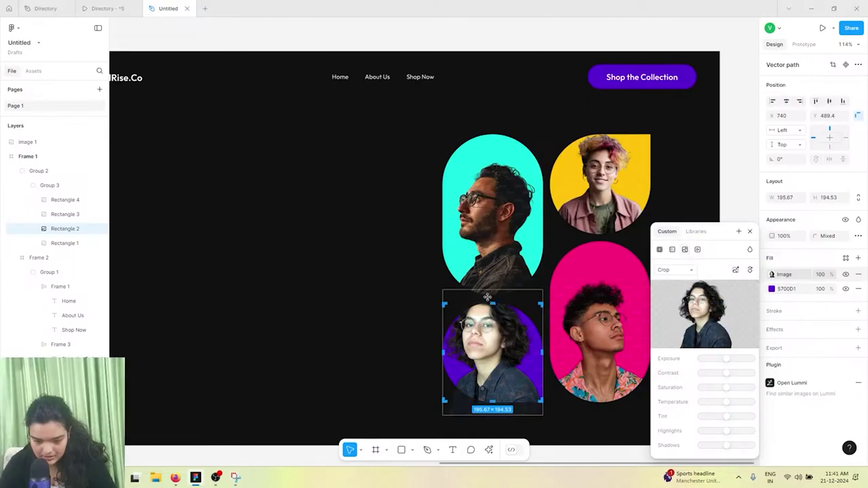
{"action": "left_click_drag", "start_coordinate": [492, 289], "coordinate": [494, 311]}
Set the yellow shape's image fill to Crop and scale the portrait down within the shape's lower part.
{"action": "left_click", "coordinate": [628, 216]}
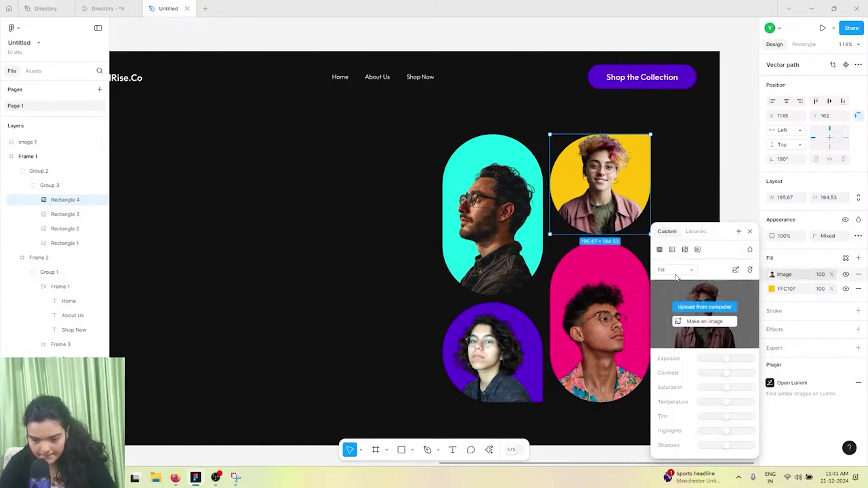
{"action": "left_click", "coordinate": [675, 269]}
{"action": "left_click", "coordinate": [670, 291]}
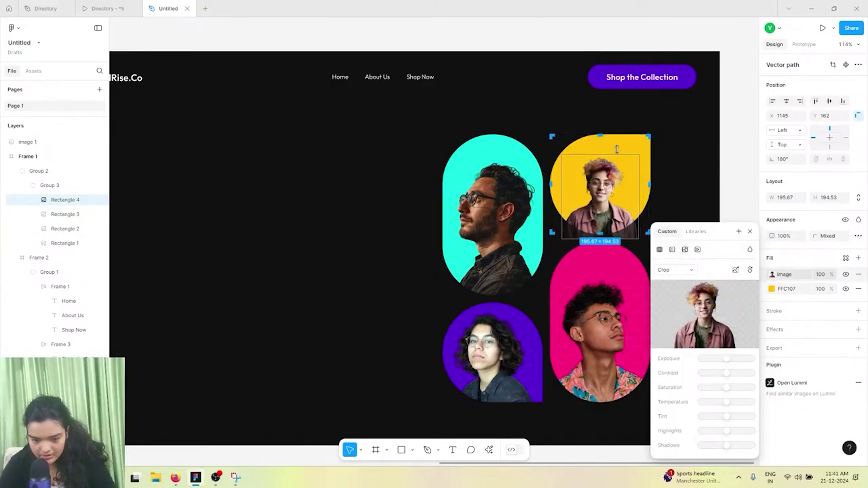
{"action": "left_click", "coordinate": [699, 163]}
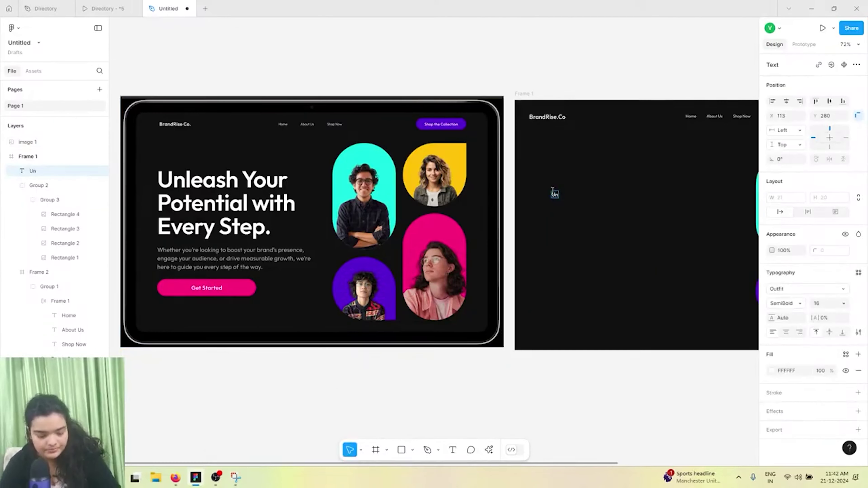
Enter the hero heading "Unleash Your Potential with Every Step" on the empty side of the frame.
{"action": "type", "text": "leash Your Potent"}
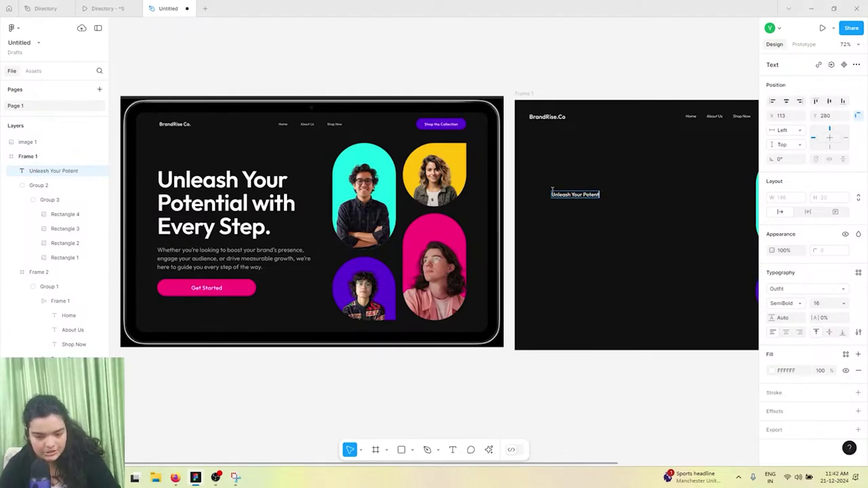
{"action": "type", "text": "ial with Every Step"}
{"action": "key", "text": "Escape"}
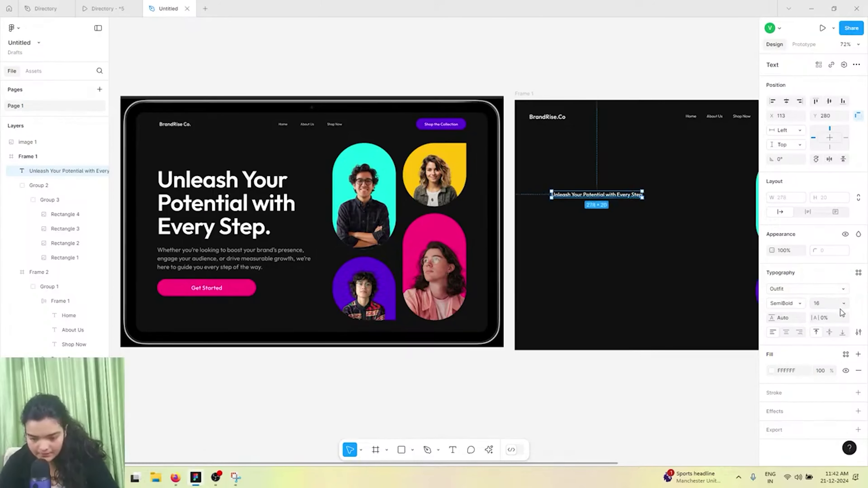
Set the heading's font size to 72 and resize its text box to about 572 wide, wrapping it onto three lines.
{"action": "left_click", "coordinate": [843, 303]}
{"action": "left_click", "coordinate": [832, 348]}
{"action": "scroll", "coordinate": [444, 222], "scroll_direction": "right", "scroll_amount": 8}
{"action": "left_click_drag", "start_coordinate": [688, 203], "coordinate": [473, 205]}
{"action": "scroll", "coordinate": [441, 220], "scroll_direction": "left", "scroll_amount": 5}
{"action": "scroll", "coordinate": [441, 220], "scroll_direction": "left", "scroll_amount": 3}
Duplicate the heading below itself and replace the copy's text with the copied "Whether you're looking to boost your brand's presence" paragraph.
{"action": "key", "text": "ctrl+d"}
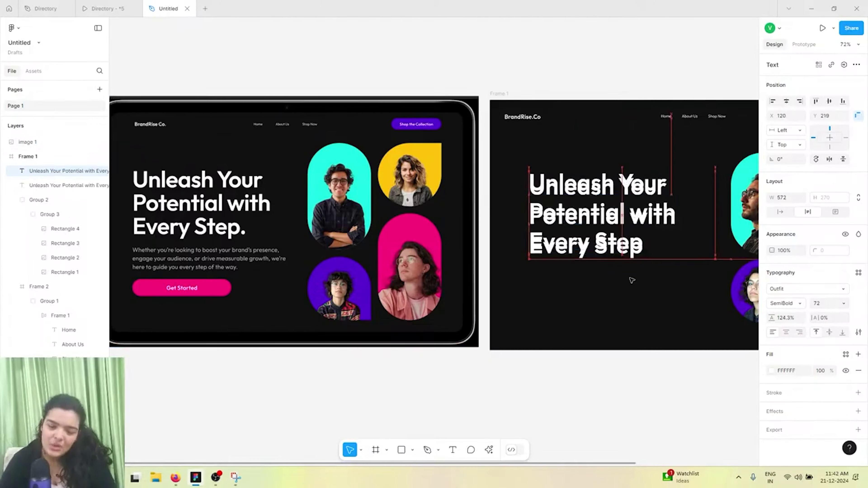
{"action": "key", "text": "Return"}
{"action": "right_click", "coordinate": [593, 322]}
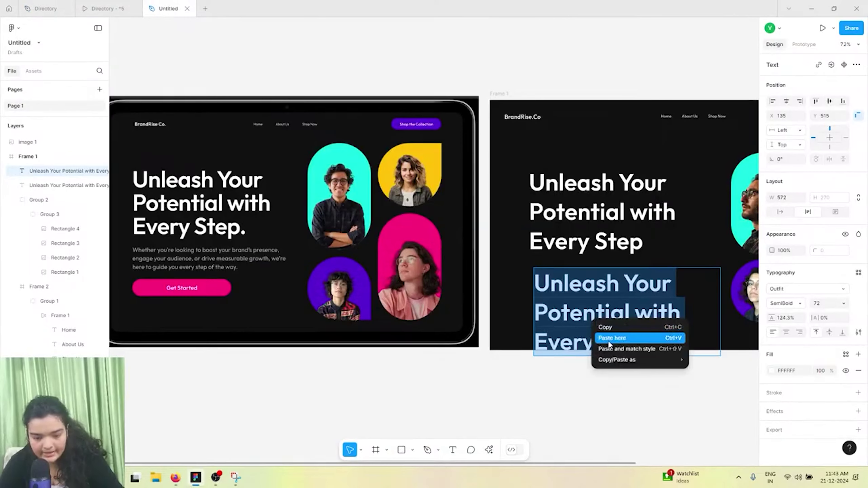
{"action": "left_click", "coordinate": [615, 347]}
{"action": "scroll", "coordinate": [616, 346], "scroll_direction": "right", "scroll_amount": 10}
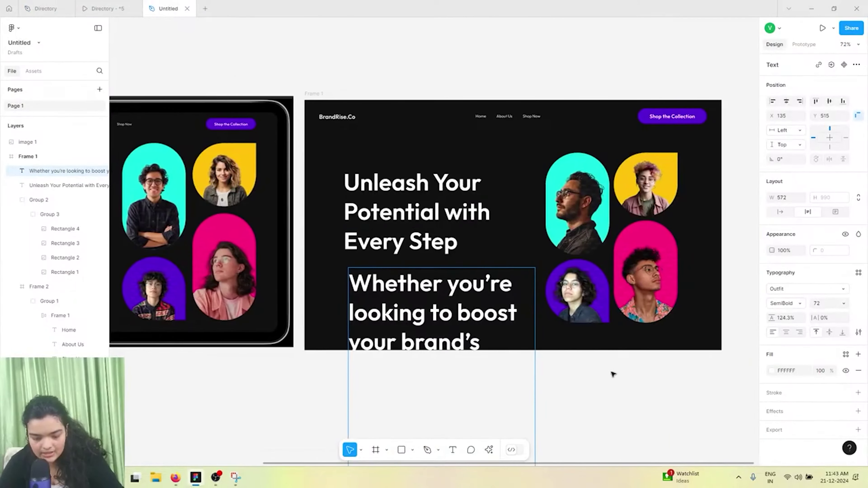
Widen the paragraph's text box to about 1320, align it under the heading, and shift both texts to about X 100.
{"action": "scroll", "coordinate": [612, 377], "scroll_direction": "down", "scroll_amount": 3, "text": "ctrl"}
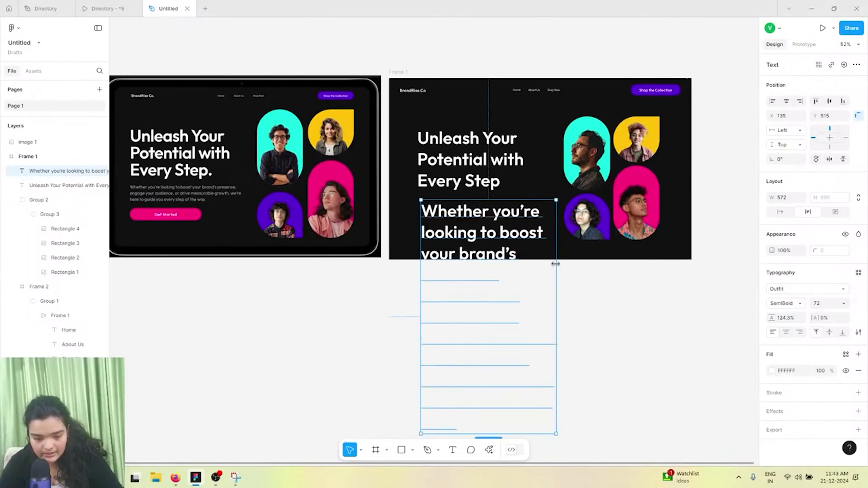
{"action": "left_click_drag", "start_coordinate": [568, 264], "coordinate": [743, 246]}
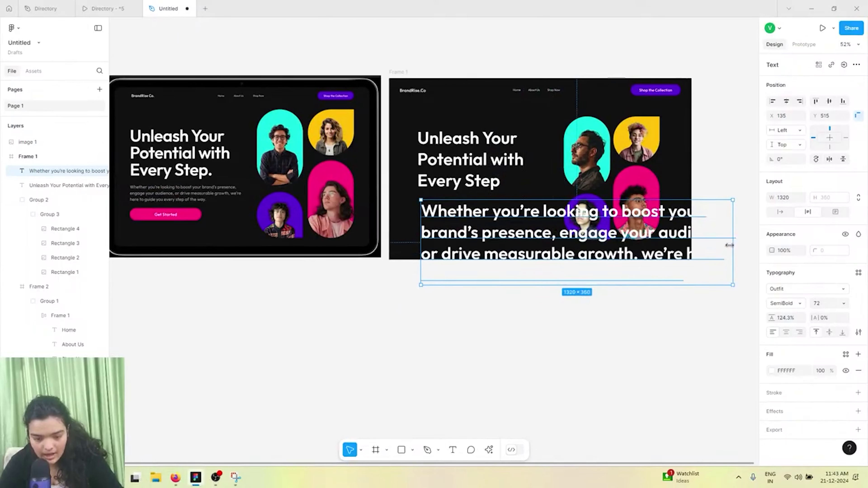
{"action": "left_click_drag", "start_coordinate": [626, 239], "coordinate": [626, 233]}
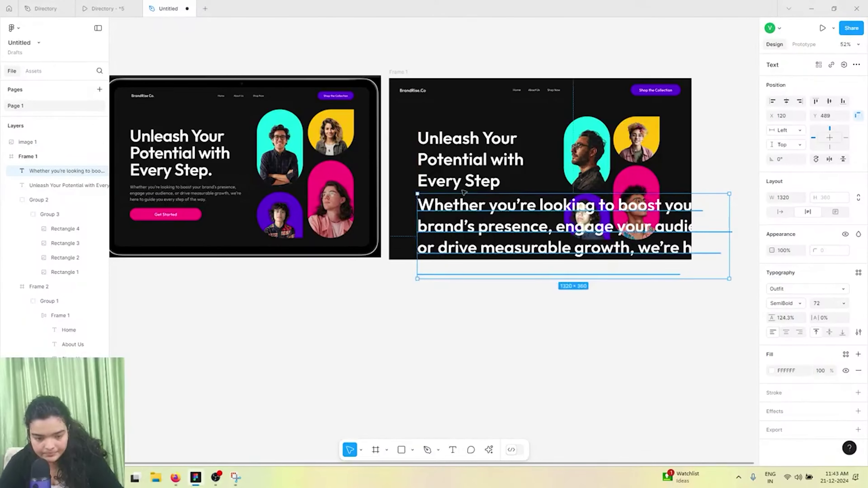
{"action": "left_click", "coordinate": [448, 181], "text": "shift"}
{"action": "left_click_drag", "start_coordinate": [449, 180], "coordinate": [444, 176]}
Set the paragraph's font size to 20, narrow its box to about 607 wide and place it just below the heading.
{"action": "left_click", "coordinate": [581, 239]}
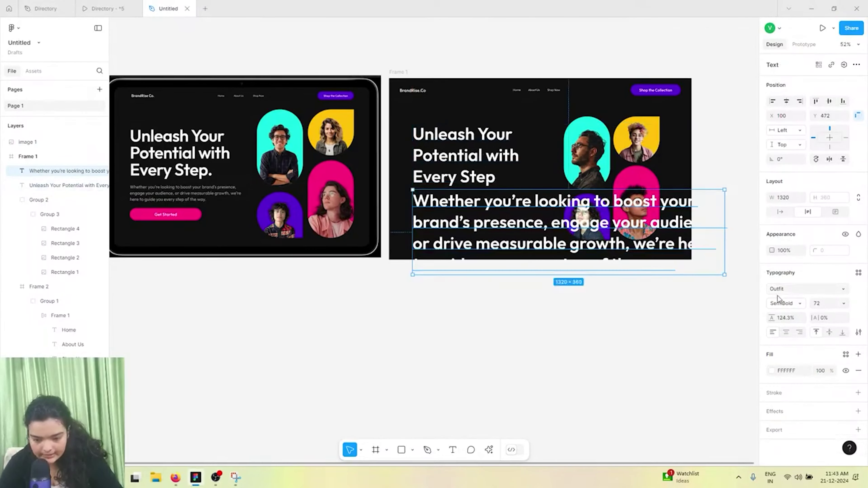
{"action": "left_click", "coordinate": [843, 303]}
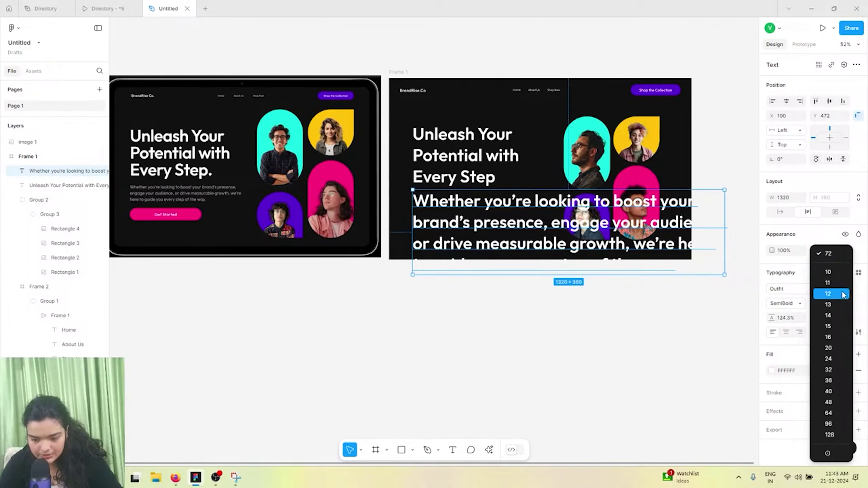
{"action": "left_click", "coordinate": [828, 348]}
{"action": "left_click_drag", "start_coordinate": [726, 198], "coordinate": [556, 193]}
{"action": "left_click_drag", "start_coordinate": [463, 199], "coordinate": [463, 200]}
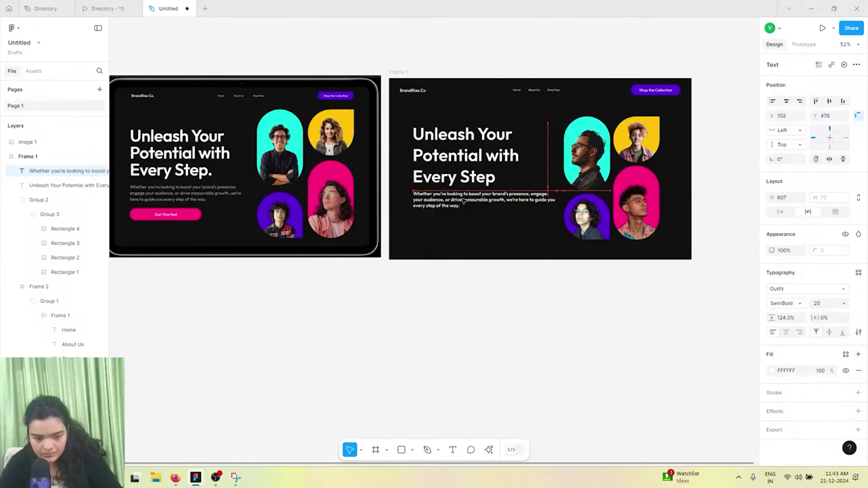
Recolour the paragraph to grey 888888 and set its font weight to Medium.
{"action": "left_click", "coordinate": [772, 371]}
{"action": "left_click_drag", "start_coordinate": [670, 289], "coordinate": [618, 294]}
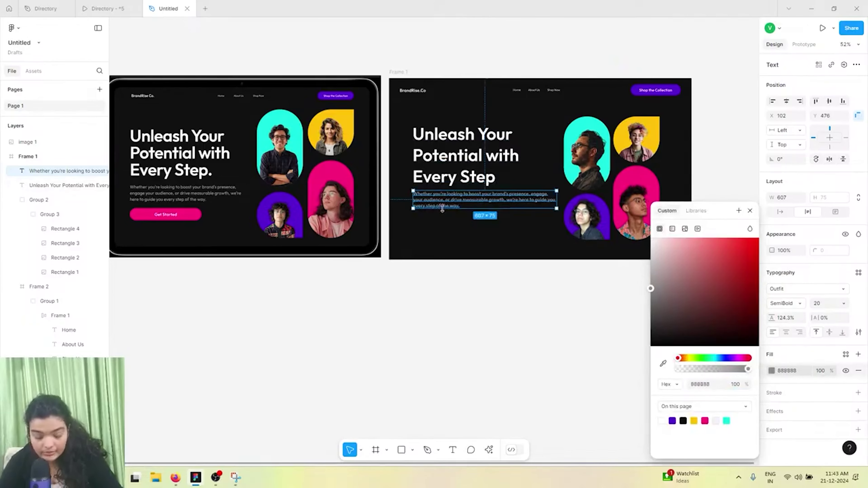
{"action": "scroll", "coordinate": [442, 208], "scroll_direction": "up", "scroll_amount": 5}
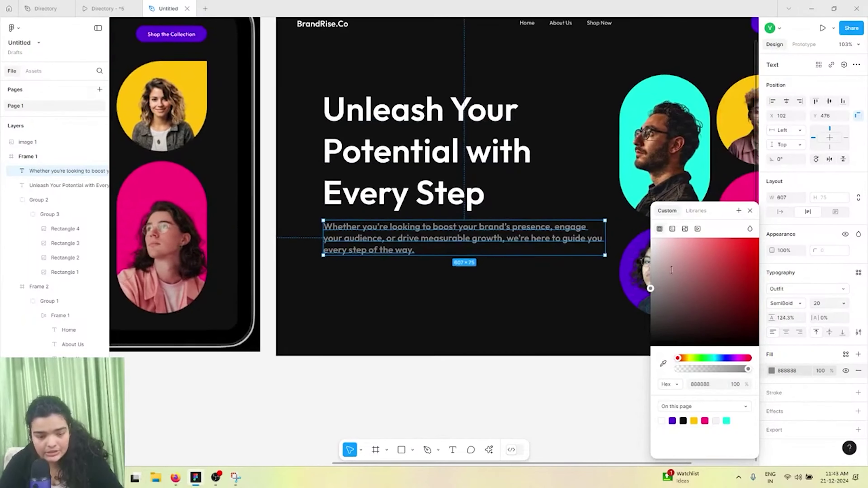
{"action": "left_click", "coordinate": [776, 304]}
{"action": "left_click", "coordinate": [781, 291]}
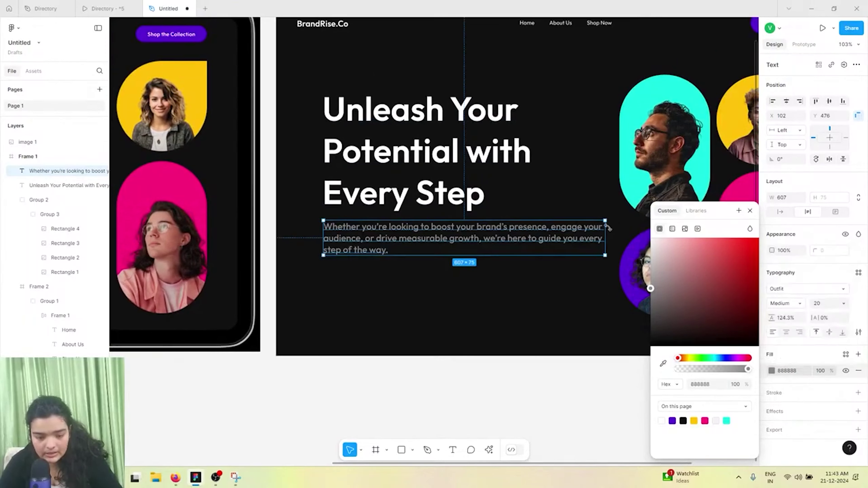
Narrow the paragraph's text box to about 508 wide and align it with the heading at X 100, keeping Medium weight.
{"action": "left_click_drag", "start_coordinate": [605, 220], "coordinate": [547, 223]}
{"action": "left_click", "coordinate": [794, 303]}
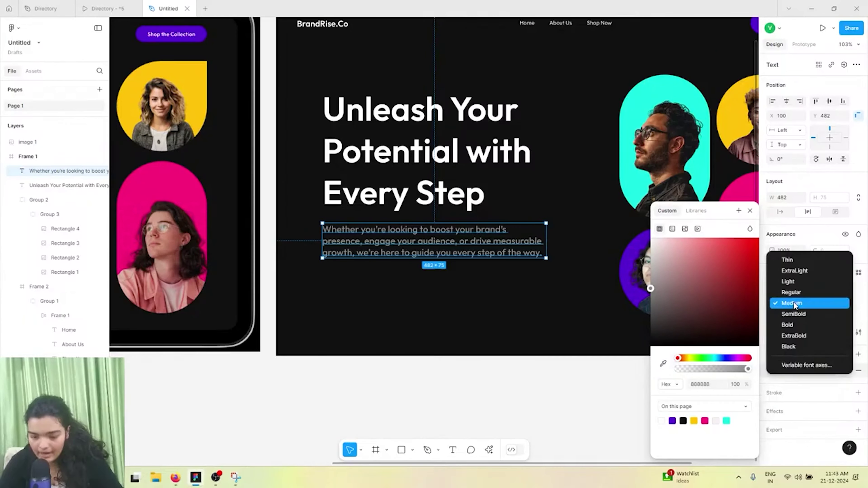
{"action": "left_click", "coordinate": [770, 300]}
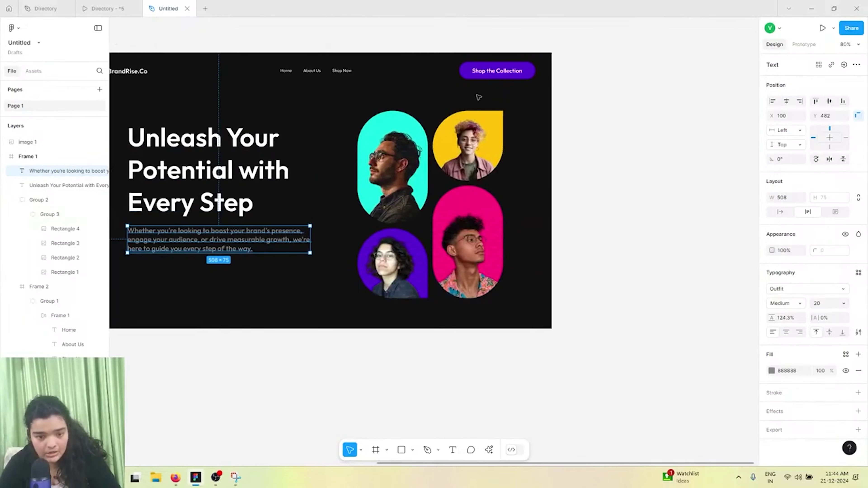
Duplicate the "Shop the Collection" button below the paragraph at X 100, Y 587, and fill the copy with pink FF007B.
{"action": "left_click", "coordinate": [482, 71]}
{"action": "left_click", "coordinate": [483, 71]}
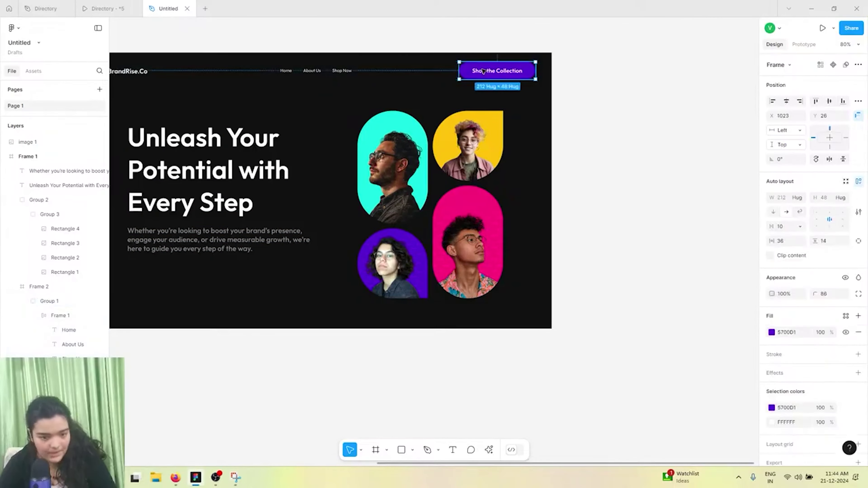
{"action": "left_click_drag", "start_coordinate": [483, 71], "coordinate": [269, 272], "text": "alt"}
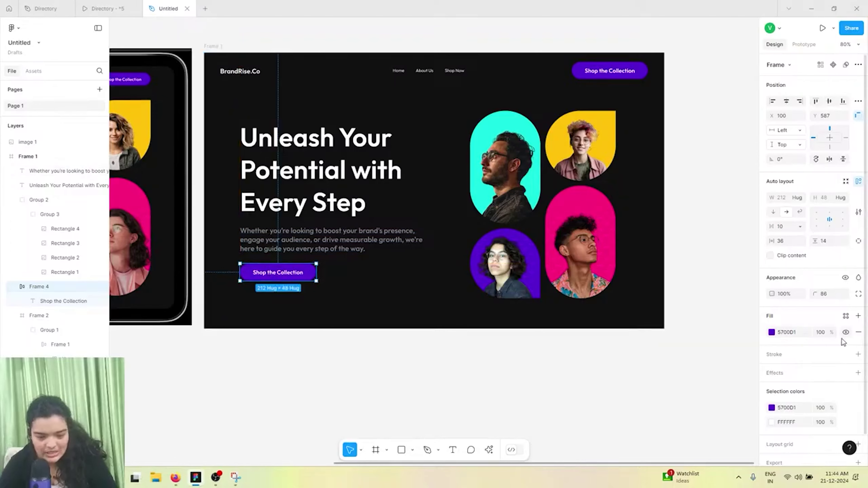
{"action": "left_click", "coordinate": [772, 333]}
{"action": "left_click", "coordinate": [704, 421]}
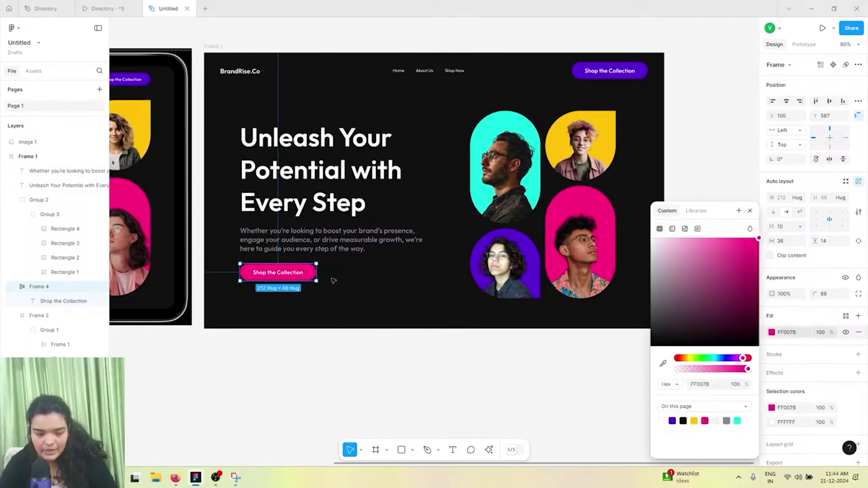
Set the pink button label's font size to 20 and make its text box auto width so it fits one line.
{"action": "scroll", "coordinate": [263, 288], "scroll_direction": "up", "scroll_amount": 5, "text": "ctrl"}
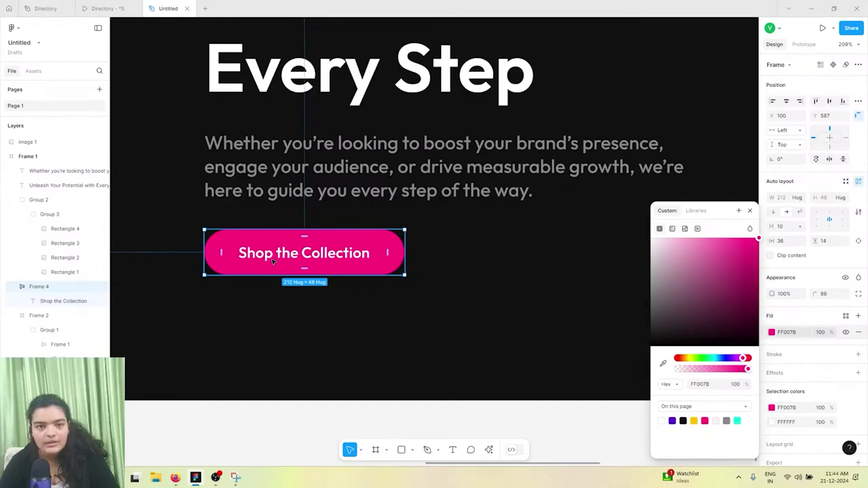
{"action": "left_click", "coordinate": [273, 261]}
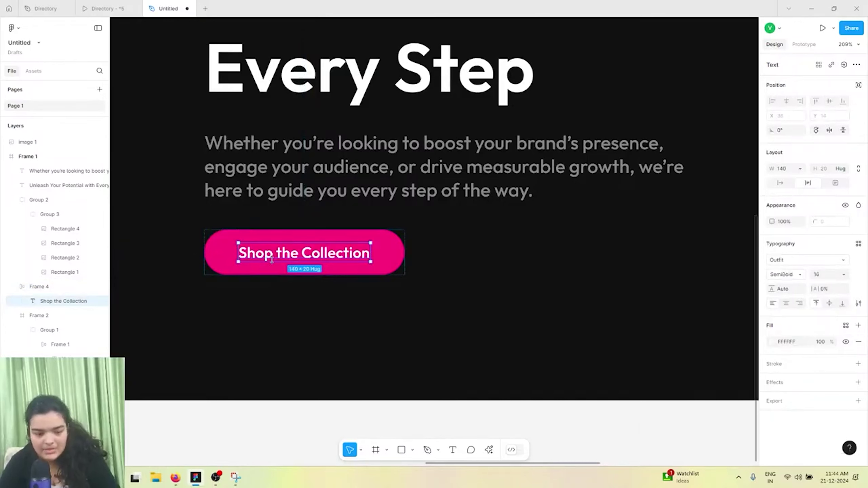
{"action": "left_click_drag", "start_coordinate": [271, 260], "coordinate": [275, 259]}
{"action": "double_click", "coordinate": [278, 259]}
{"action": "double_click", "coordinate": [278, 258]}
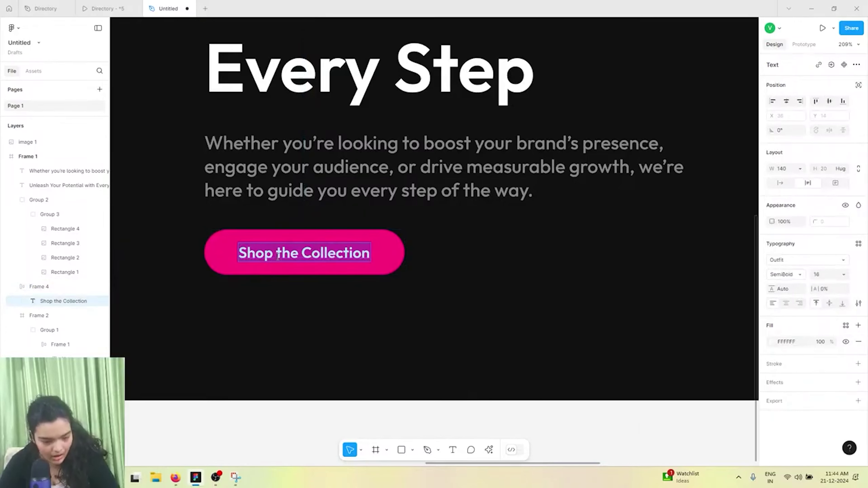
{"action": "left_click", "coordinate": [844, 275]}
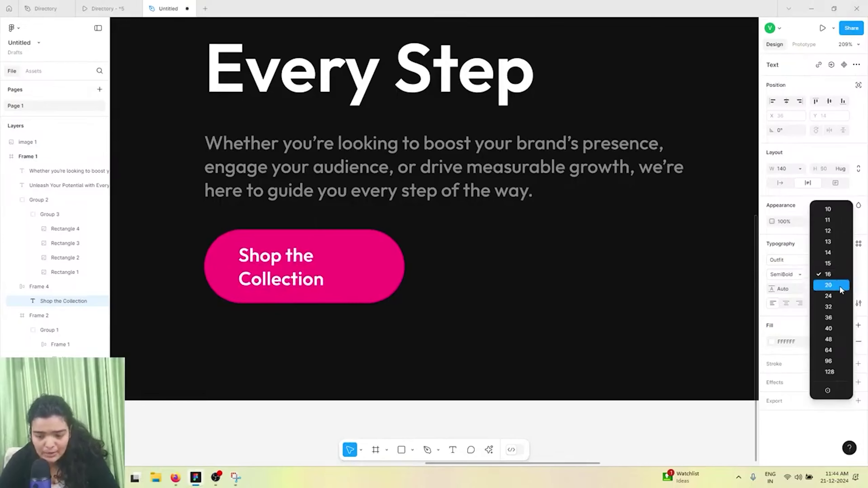
{"action": "left_click", "coordinate": [834, 284]}
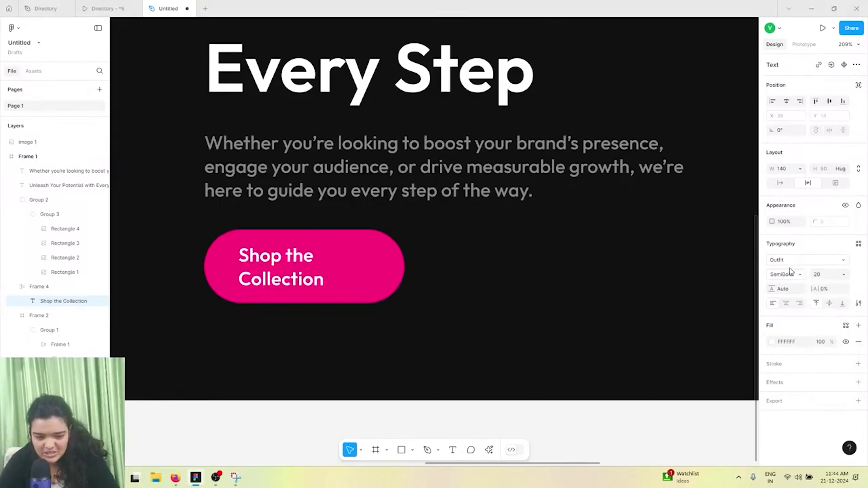
{"action": "left_click", "coordinate": [779, 183]}
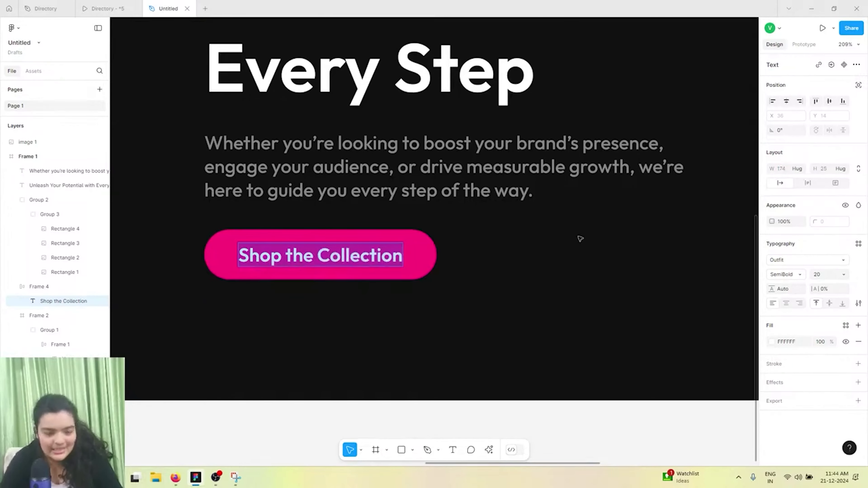
Tighten the line height of the "Unleash Your Potential with Every Step" heading to 119.3%.
{"action": "scroll", "coordinate": [470, 237], "scroll_direction": "down", "scroll_amount": 5}
{"action": "scroll", "coordinate": [470, 237], "scroll_direction": "right", "scroll_amount": 1}
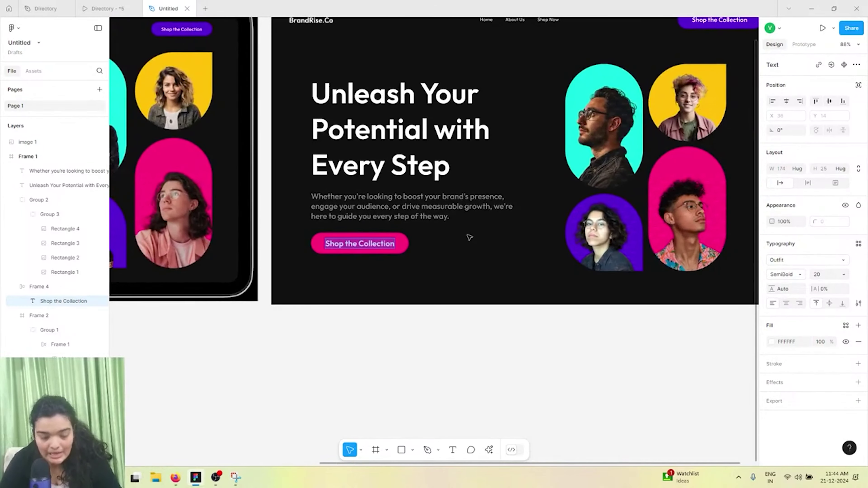
{"action": "scroll", "coordinate": [470, 238], "scroll_direction": "down", "scroll_amount": 2}
{"action": "left_click", "coordinate": [410, 188]}
{"action": "left_click", "coordinate": [363, 216], "text": "shift"}
{"action": "left_click", "coordinate": [373, 236], "text": "shift"}
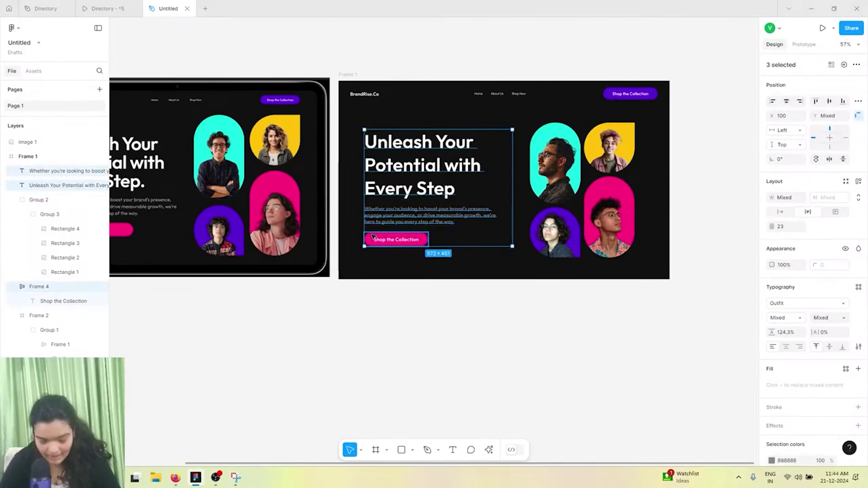
{"action": "left_click", "coordinate": [427, 295]}
{"action": "left_click", "coordinate": [414, 184]}
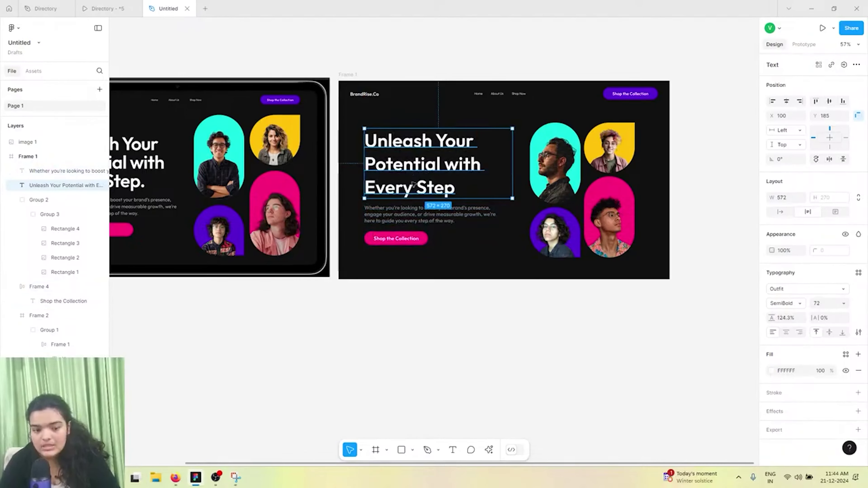
{"action": "scroll", "coordinate": [423, 159], "scroll_direction": "up", "scroll_amount": 3}
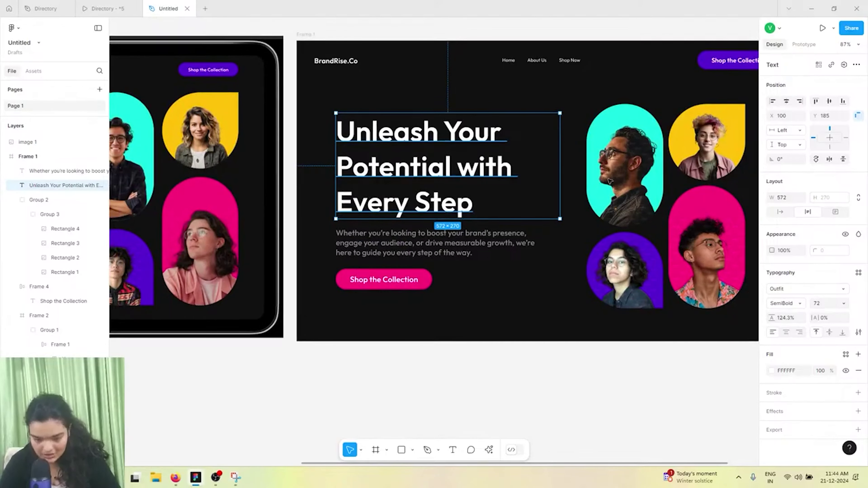
{"action": "left_click_drag", "start_coordinate": [772, 318], "coordinate": [552, 293]}
{"action": "left_click_drag", "start_coordinate": [475, 293], "coordinate": [455, 280]}
Move the paragraph, heading and pink button slightly upward to even out their spacing, keeping their left edges aligned.
{"action": "left_click", "coordinate": [394, 249]}
{"action": "left_click_drag", "start_coordinate": [394, 249], "coordinate": [393, 234]}
{"action": "left_click_drag", "start_coordinate": [392, 172], "coordinate": [391, 169]}
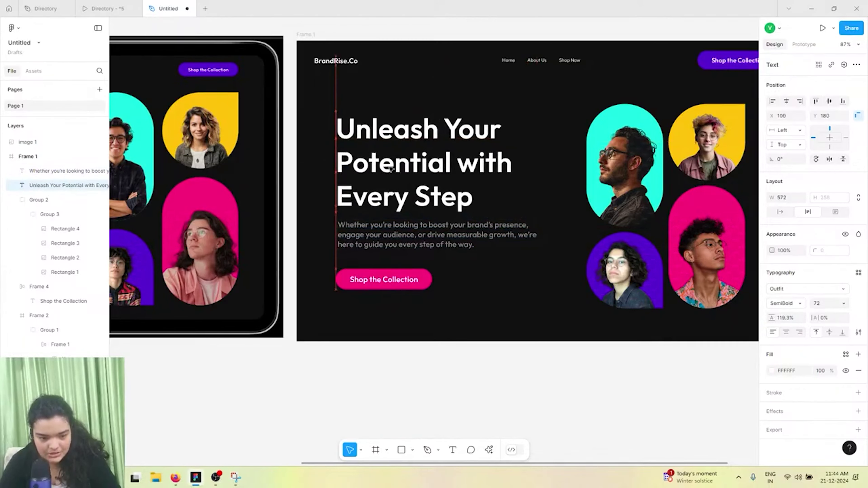
{"action": "left_click_drag", "start_coordinate": [399, 229], "coordinate": [398, 228]}
{"action": "left_click_drag", "start_coordinate": [385, 281], "coordinate": [385, 276]}
{"action": "left_click_drag", "start_coordinate": [397, 242], "coordinate": [402, 241]}
Extend the landing page frame downward to a height of about 1619, making room below the hero.
{"action": "left_click", "coordinate": [481, 338]}
{"action": "scroll", "coordinate": [482, 338], "scroll_direction": "right", "scroll_amount": 5}
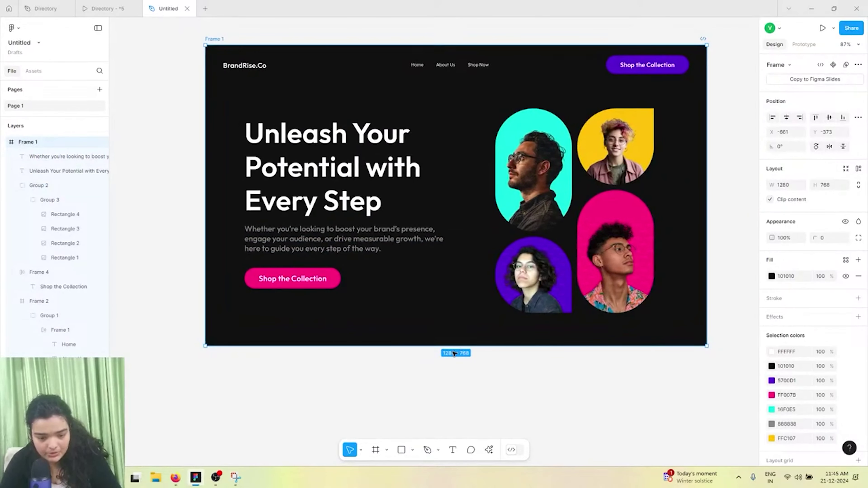
{"action": "left_click_drag", "start_coordinate": [453, 358], "coordinate": [456, 476]}
{"action": "scroll", "coordinate": [455, 365], "scroll_direction": "up", "scroll_amount": 4}
{"action": "scroll", "coordinate": [514, 264], "scroll_direction": "down", "scroll_amount": 1}
{"action": "scroll", "coordinate": [513, 264], "scroll_direction": "right", "scroll_amount": 1}
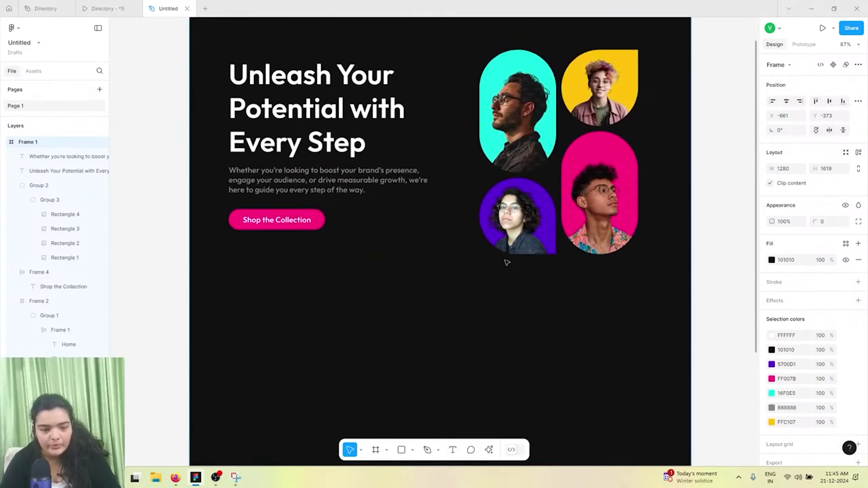
Check the reference's featured-in band, and draw a matching full-width frame about 1280 × 305 below the hero.
{"action": "left_click", "coordinate": [103, 9]}
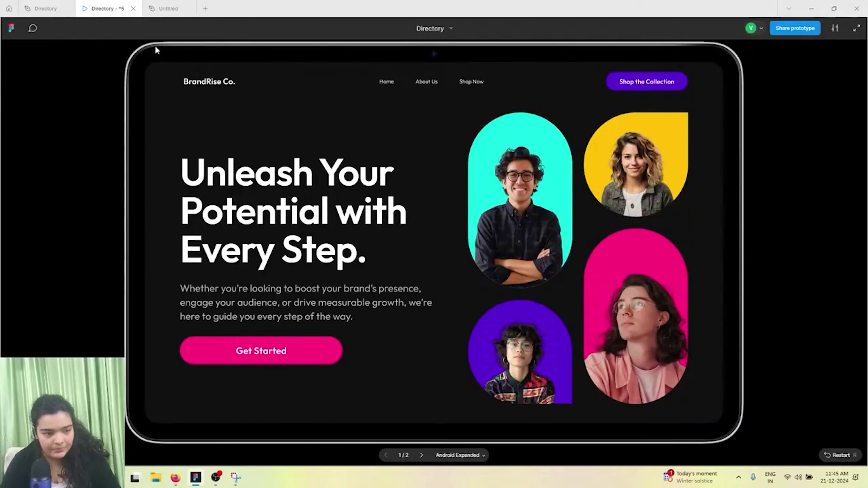
{"action": "scroll", "coordinate": [290, 240], "scroll_direction": "down", "scroll_amount": 6}
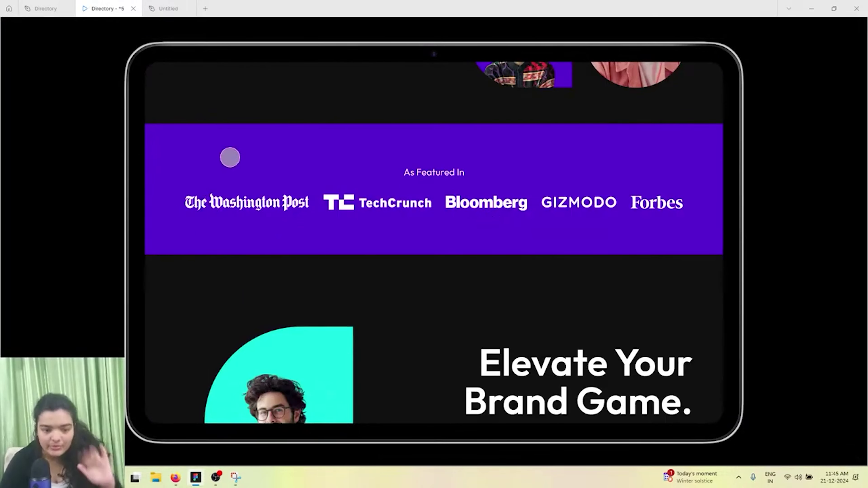
{"action": "left_click", "coordinate": [168, 9]}
{"action": "scroll", "coordinate": [355, 380], "scroll_direction": "down", "scroll_amount": 1}
{"action": "scroll", "coordinate": [354, 379], "scroll_direction": "down", "scroll_amount": 3}
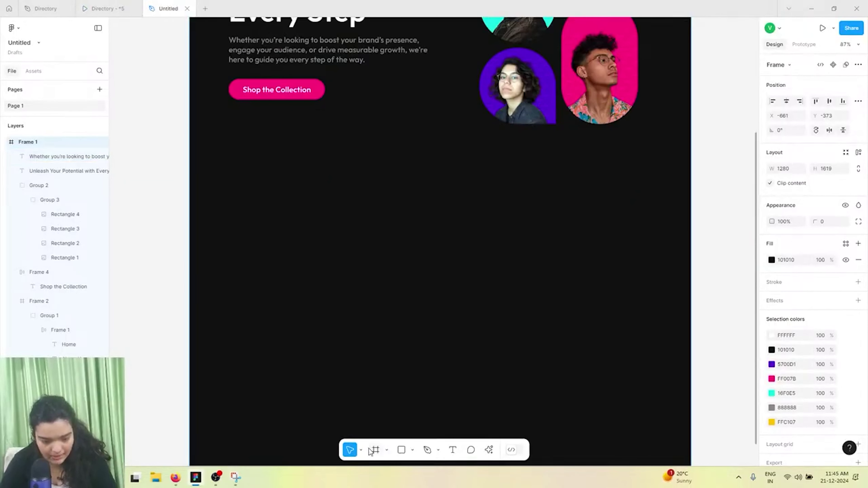
{"action": "left_click", "coordinate": [375, 451]}
{"action": "left_click_drag", "start_coordinate": [191, 176], "coordinate": [691, 293]}
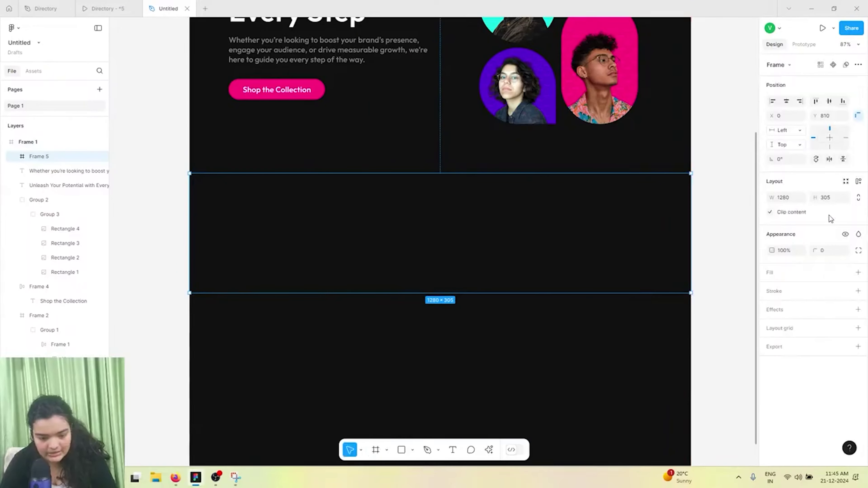
Fill the new full-width frame with the page's purple 5700D1.
{"action": "left_click", "coordinate": [859, 273]}
{"action": "left_click", "coordinate": [772, 290]}
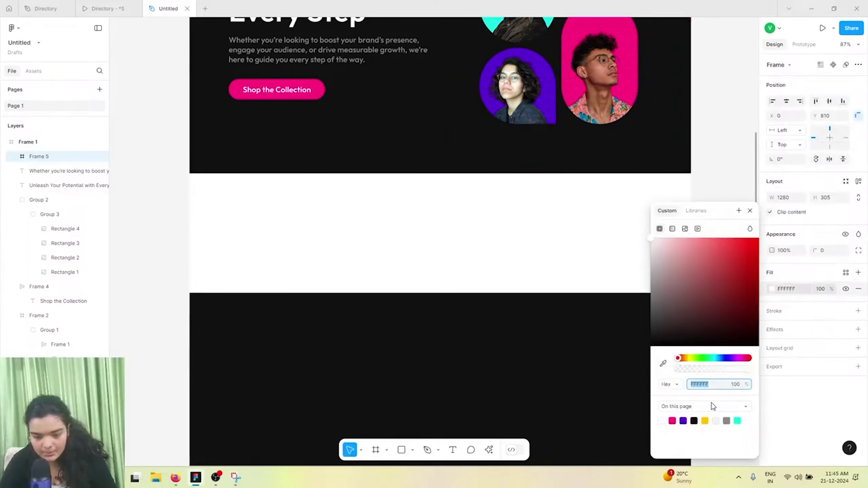
{"action": "left_click", "coordinate": [684, 420]}
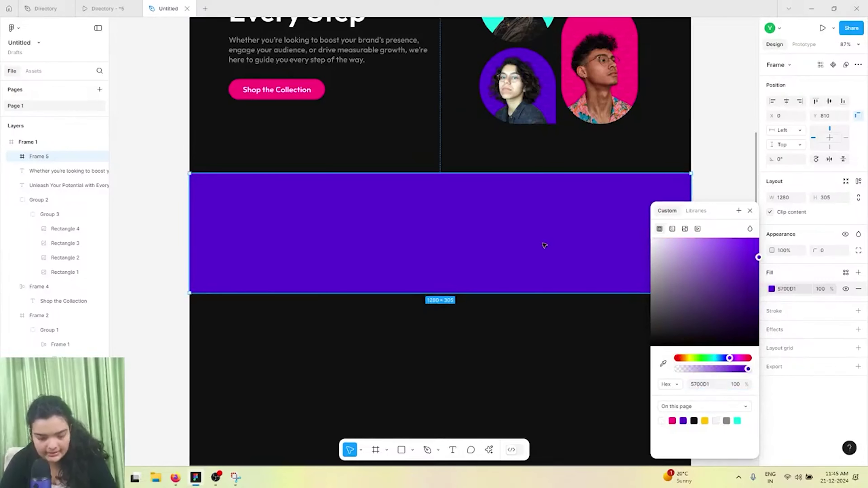
{"action": "left_click", "coordinate": [181, 194]}
{"action": "left_click", "coordinate": [266, 208]}
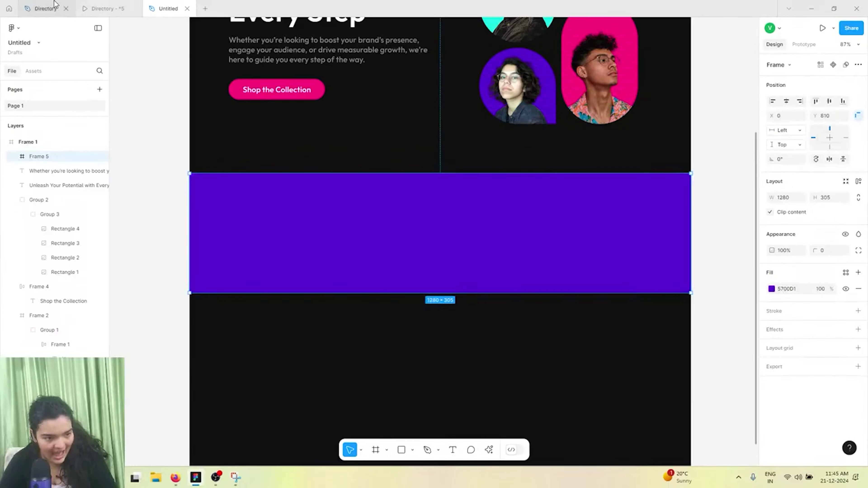
Switch to the Directory file and copy the Logos row from the "As Featured In" band.
{"action": "left_click", "coordinate": [45, 8]}
{"action": "scroll", "coordinate": [365, 312], "scroll_direction": "down", "scroll_amount": 3}
{"action": "scroll", "coordinate": [480, 321], "scroll_direction": "right", "scroll_amount": 4}
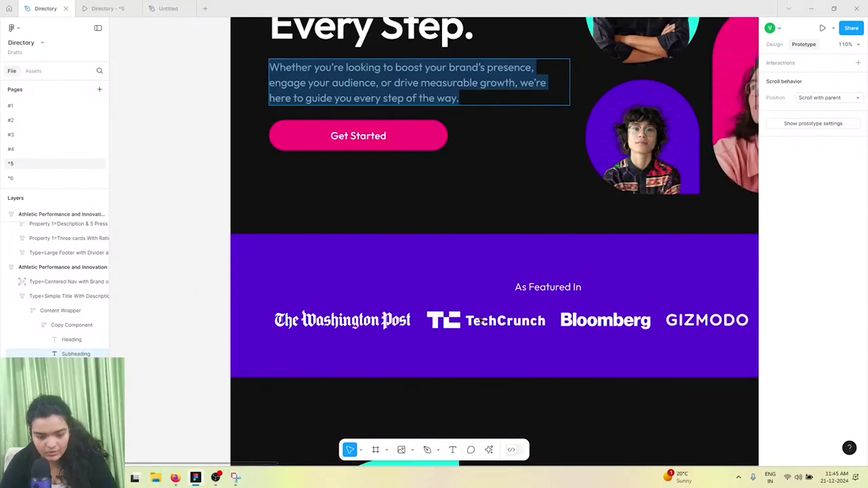
{"action": "key", "text": "Escape"}
{"action": "left_click", "coordinate": [416, 327]}
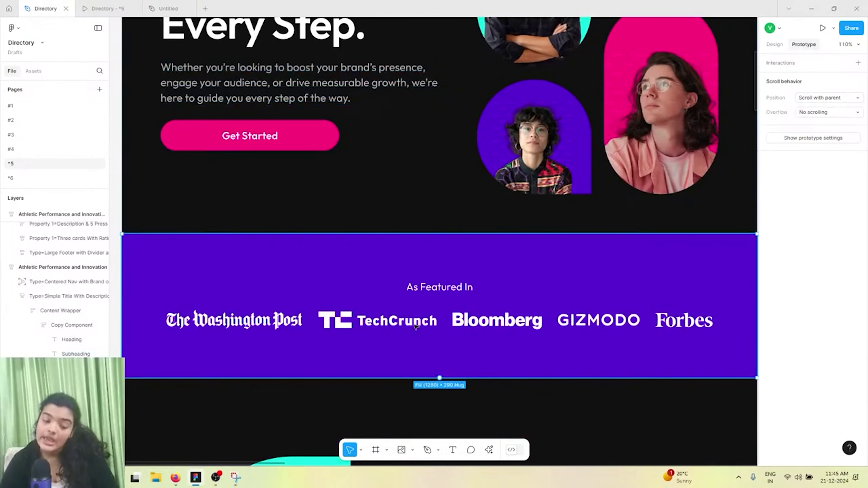
{"action": "left_click", "coordinate": [416, 327]}
{"action": "left_click", "coordinate": [415, 327]}
{"action": "left_click", "coordinate": [496, 322]}
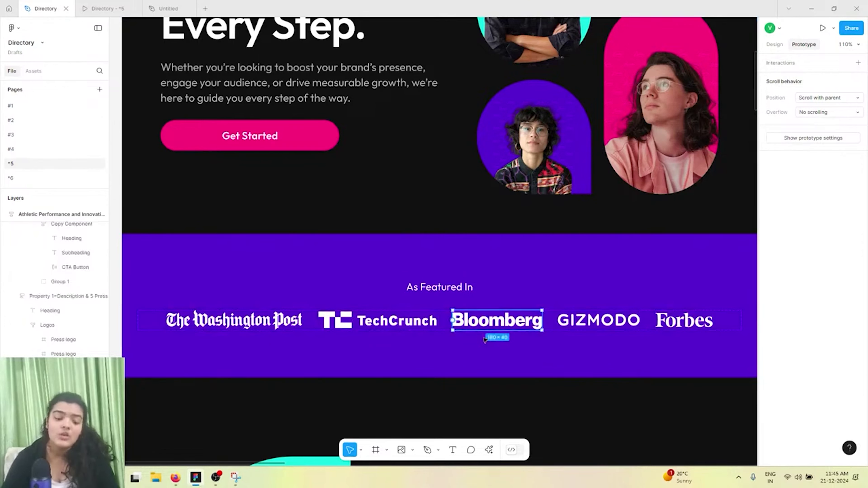
{"action": "left_click", "coordinate": [153, 320]}
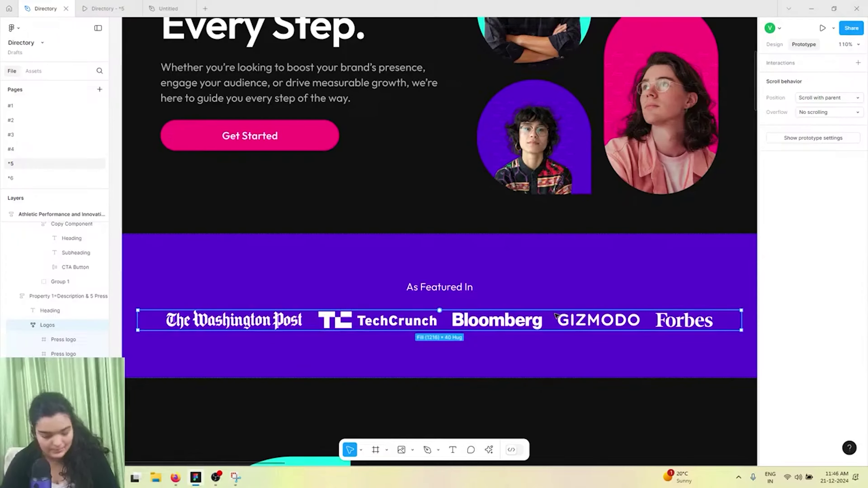
Paste the Logos row into the purple band of the Untitled file and adjust its position near the middle.
{"action": "left_click", "coordinate": [168, 8]}
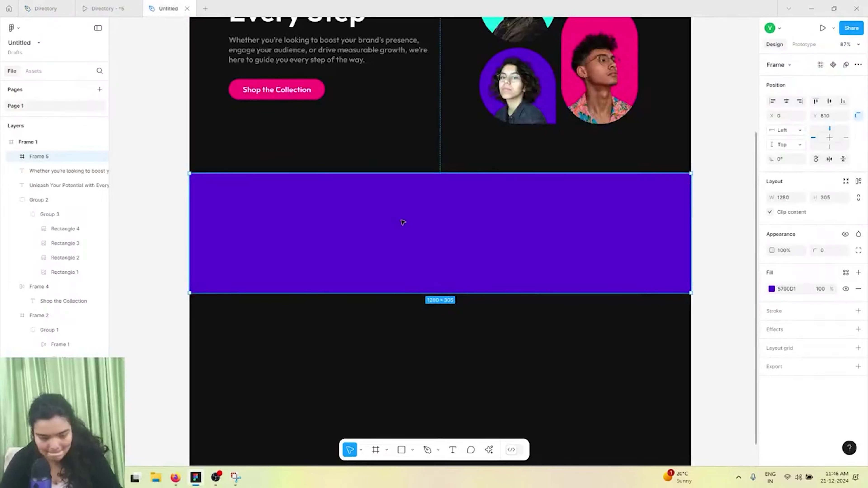
{"action": "key", "text": "ctrl+v"}
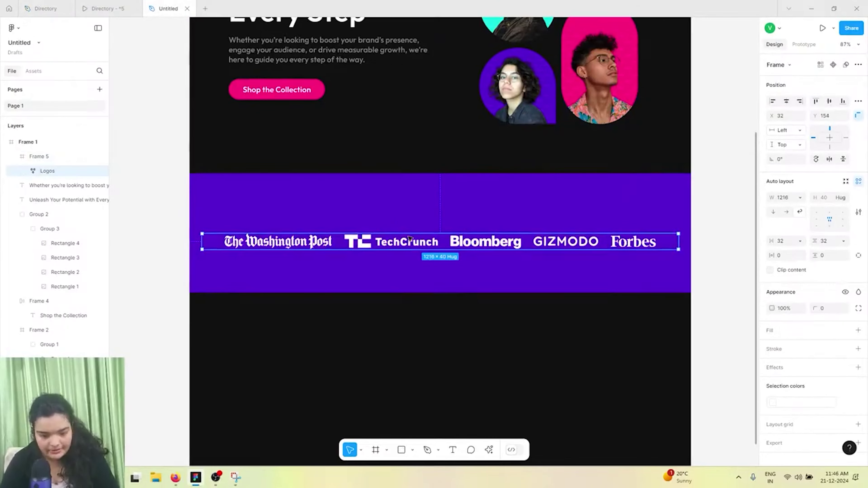
{"action": "left_click_drag", "start_coordinate": [411, 252], "coordinate": [407, 242]}
Add the white text "As Featured In" above the logos in the purple band and set its font size to 24.
{"action": "key", "text": "t"}
{"action": "left_click", "coordinate": [347, 199]}
{"action": "type", "text": "As Featured In"}
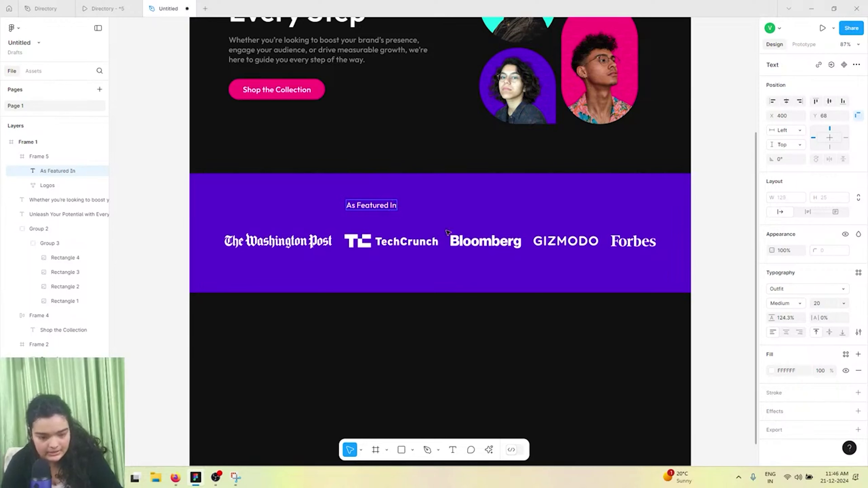
{"action": "key", "text": "Escape"}
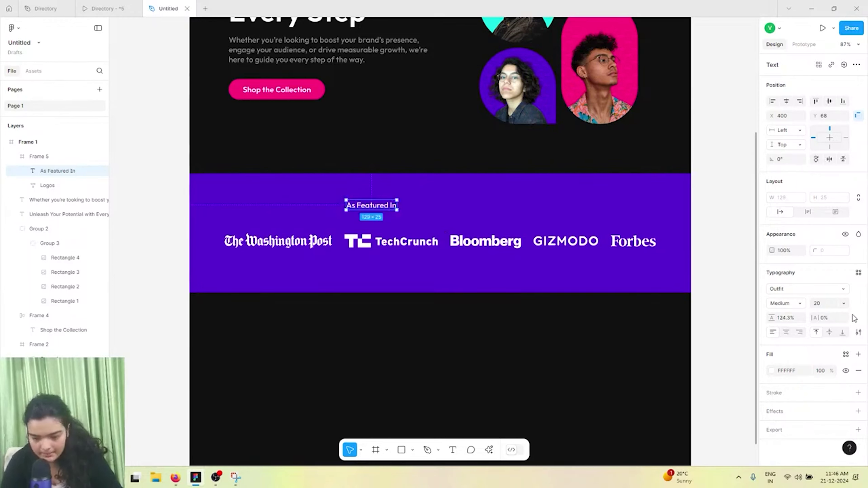
{"action": "left_click", "coordinate": [849, 302]}
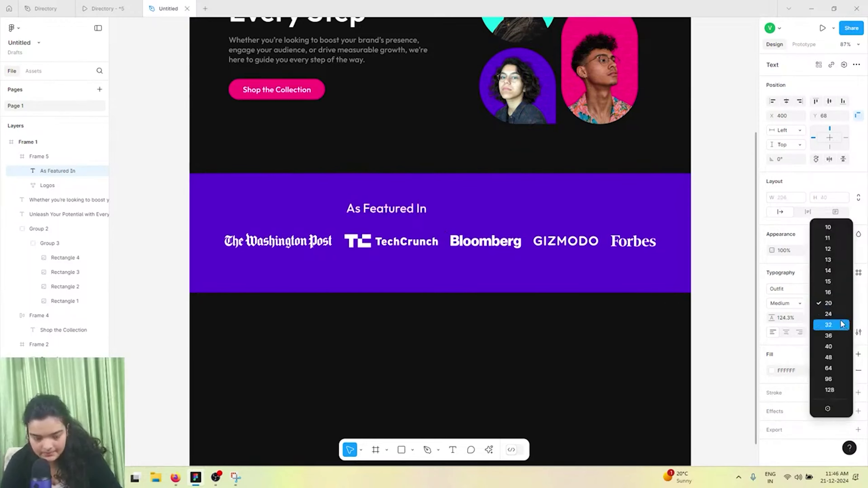
{"action": "left_click", "coordinate": [840, 314]}
Centre "As Featured In" horizontally in the purple band and adjust the vertical spacing between it and the logos.
{"action": "left_click_drag", "start_coordinate": [387, 209], "coordinate": [459, 215]}
{"action": "left_click", "coordinate": [786, 101]}
{"action": "left_click_drag", "start_coordinate": [475, 244], "coordinate": [475, 242]}
{"action": "left_click_drag", "start_coordinate": [445, 214], "coordinate": [445, 220]}
Extend the landing page frame downward to a height of about 2642 for more sections.
{"action": "scroll", "coordinate": [478, 223], "scroll_direction": "down", "scroll_amount": 3}
{"action": "scroll", "coordinate": [478, 223], "scroll_direction": "up", "scroll_amount": 3}
{"action": "scroll", "coordinate": [478, 223], "scroll_direction": "down", "scroll_amount": 3}
{"action": "left_click", "coordinate": [366, 32]}
{"action": "left_click", "coordinate": [352, 42]}
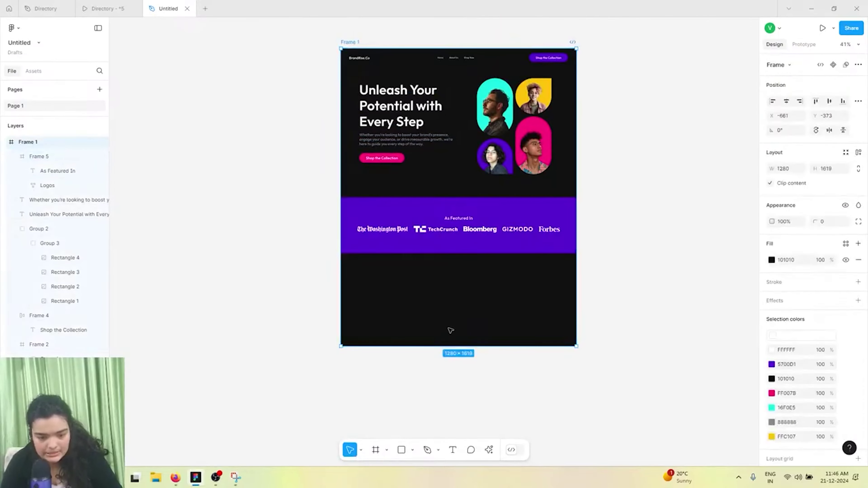
{"action": "left_click_drag", "start_coordinate": [451, 348], "coordinate": [451, 455]}
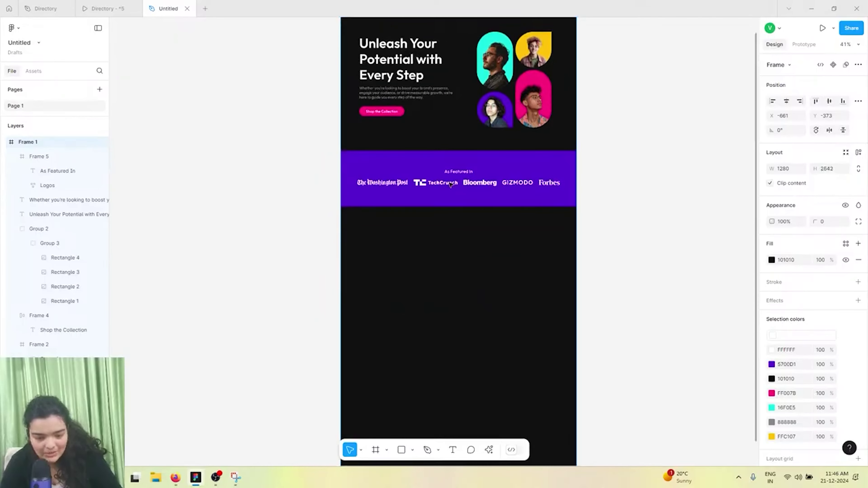
Examine the reference prototype's "Elevate Your Brand Game." section and compare its layout with the hero and featured-in band.
{"action": "left_click", "coordinate": [102, 8]}
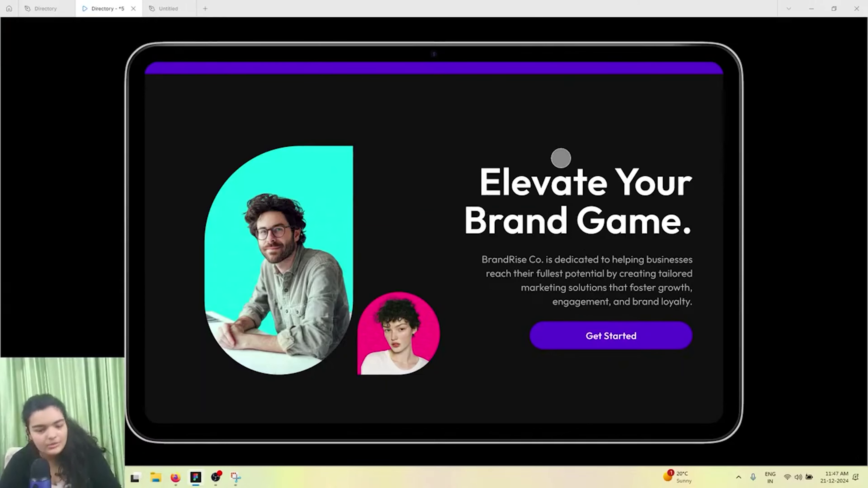
{"action": "scroll", "coordinate": [394, 220], "scroll_direction": "down", "scroll_amount": 10}
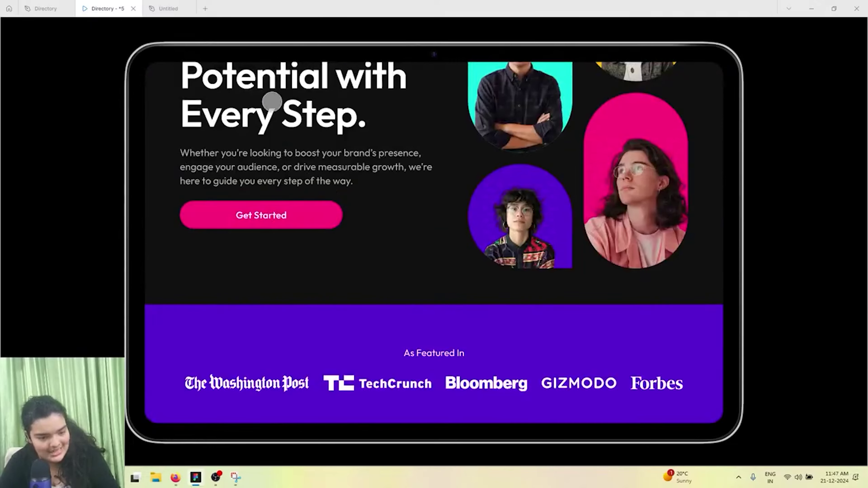
{"action": "scroll", "coordinate": [277, 136], "scroll_direction": "up", "scroll_amount": 5}
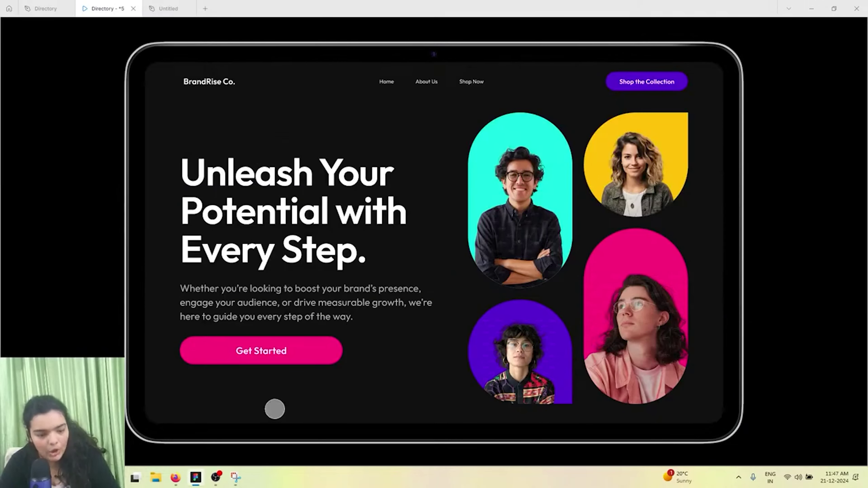
{"action": "scroll", "coordinate": [418, 312], "scroll_direction": "down", "scroll_amount": 10}
{"action": "scroll", "coordinate": [569, 338], "scroll_direction": "up", "scroll_amount": 5}
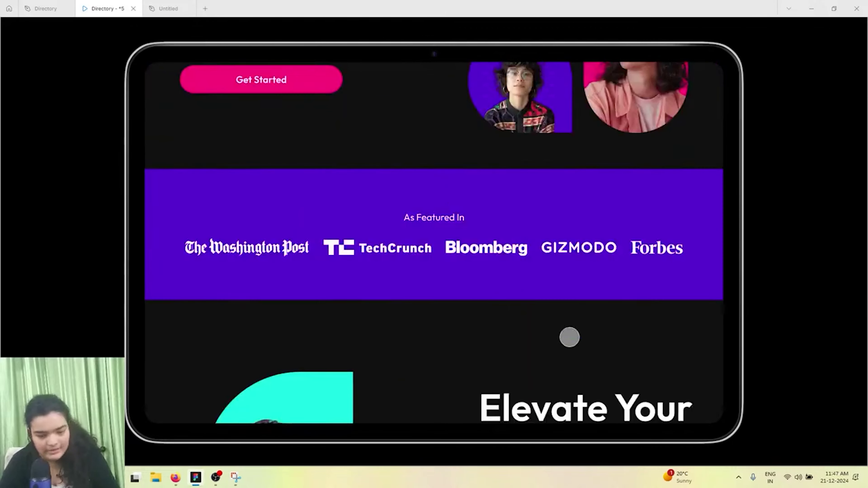
Group the hero's headline, grey paragraph and pink Shop the Collection button in the landing page file, and duplicate the group.
{"action": "scroll", "coordinate": [274, 154], "scroll_direction": "up", "scroll_amount": 5}
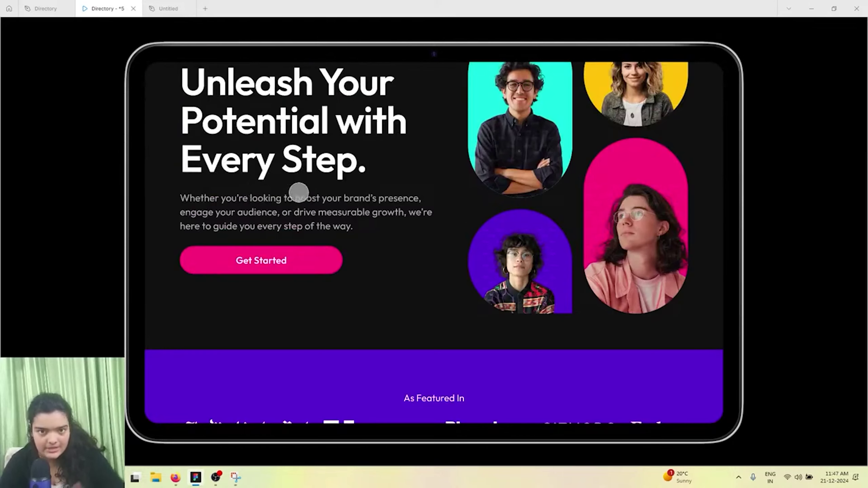
{"action": "scroll", "coordinate": [330, 192], "scroll_direction": "down", "scroll_amount": 10}
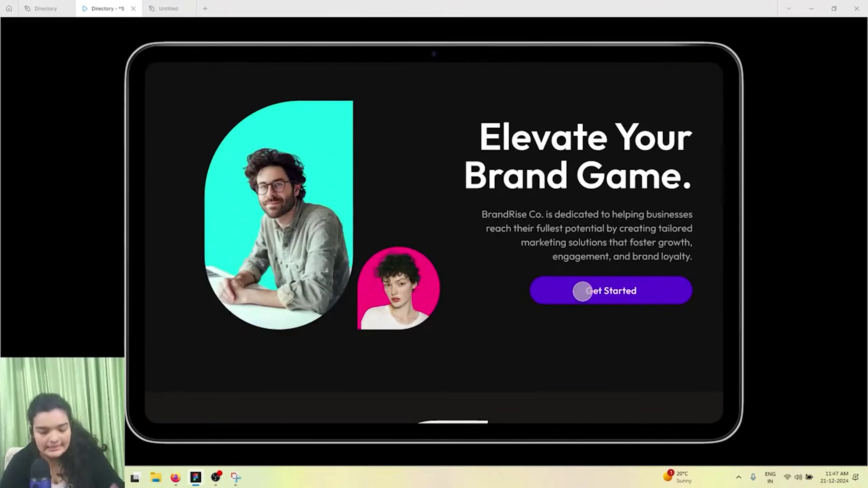
{"action": "scroll", "coordinate": [351, 209], "scroll_direction": "up", "scroll_amount": 10}
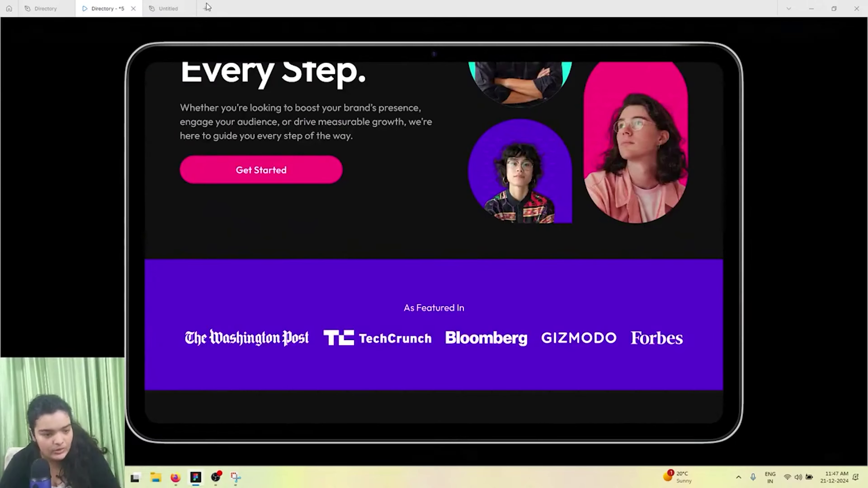
{"action": "left_click", "coordinate": [168, 9]}
{"action": "left_click", "coordinate": [369, 164]}
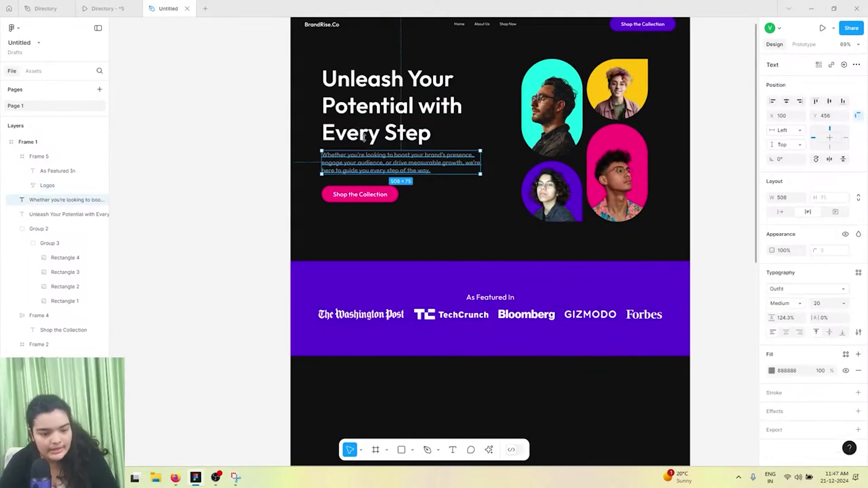
{"action": "left_click", "coordinate": [362, 142], "text": "shift"}
{"action": "left_click", "coordinate": [355, 194], "text": "shift"}
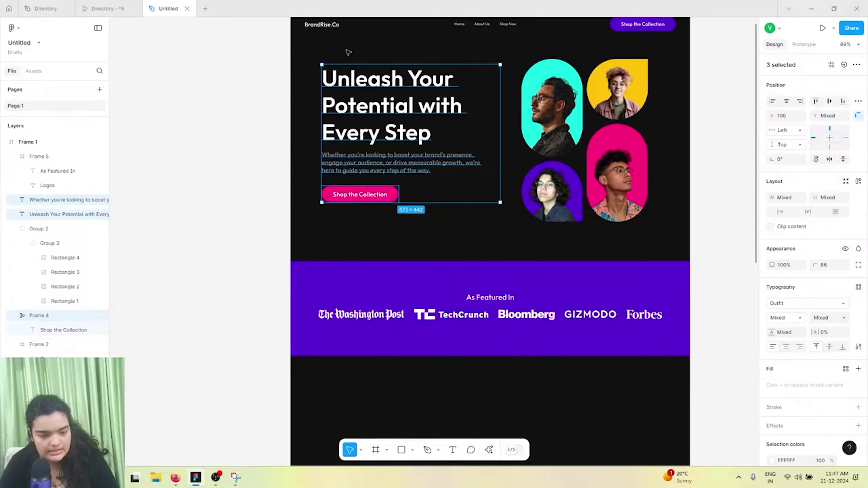
{"action": "key", "text": "ctrl+g"}
{"action": "key", "text": "ctrl+d"}
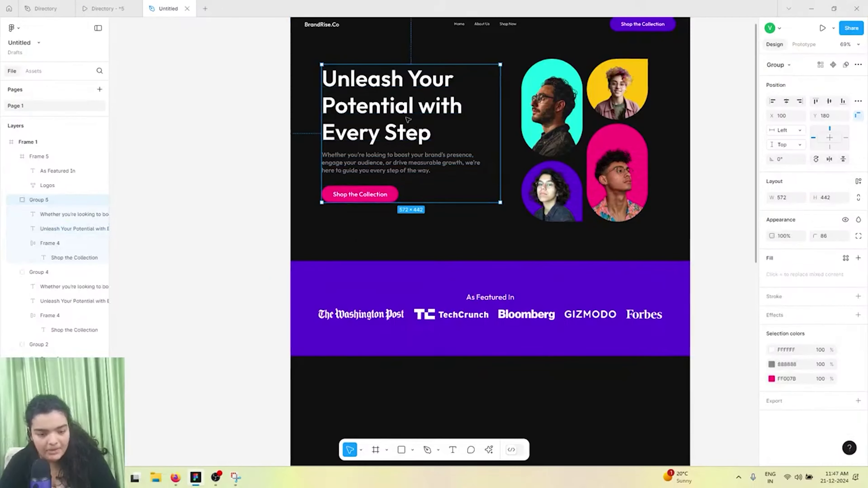
Move the duplicated text group into the right half of the empty section below the purple band, at about X 618, Y 1283.
{"action": "left_click_drag", "start_coordinate": [417, 131], "coordinate": [562, 450]}
{"action": "scroll", "coordinate": [546, 240], "scroll_direction": "down", "scroll_amount": 10}
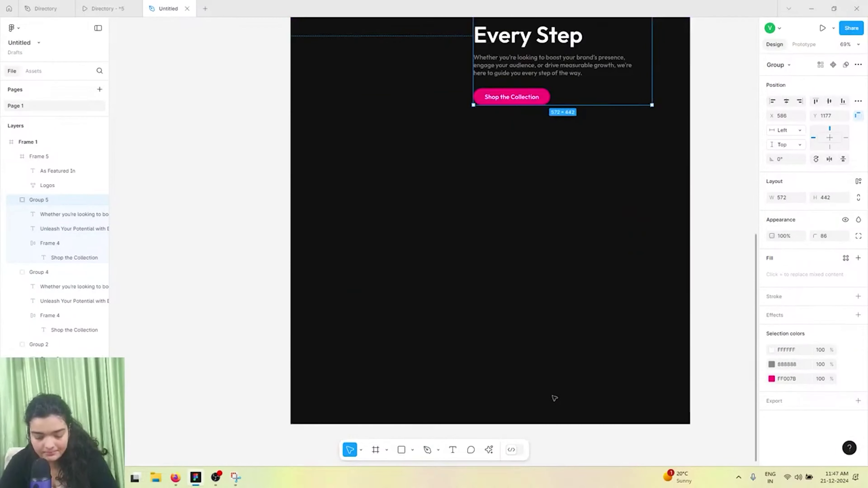
{"action": "scroll", "coordinate": [527, 186], "scroll_direction": "up", "scroll_amount": 3}
{"action": "scroll", "coordinate": [526, 186], "scroll_direction": "up", "scroll_amount": 2}
{"action": "left_click_drag", "start_coordinate": [526, 157], "coordinate": [536, 189]}
Right-align the copied headline and paragraph, and resize the paragraph's text box to about 515 wide.
{"action": "double_click", "coordinate": [536, 188]}
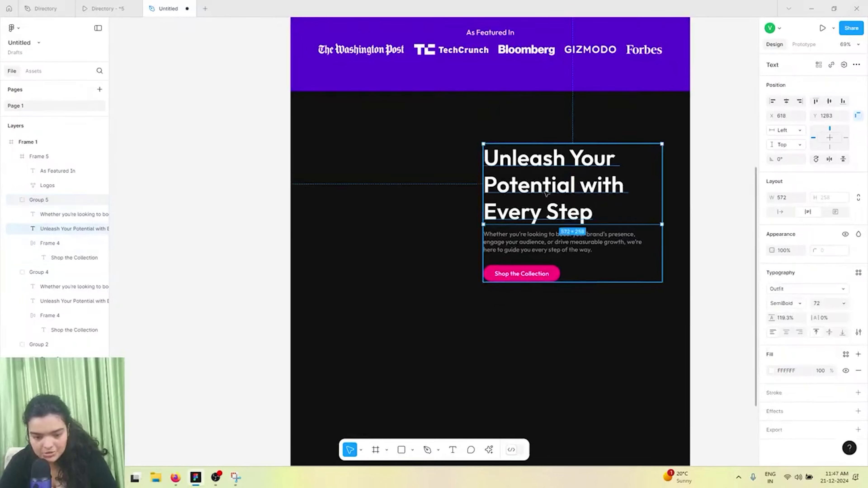
{"action": "left_click", "coordinate": [800, 332]}
{"action": "left_click", "coordinate": [636, 242]}
{"action": "left_click_drag", "start_coordinate": [645, 242], "coordinate": [662, 242]}
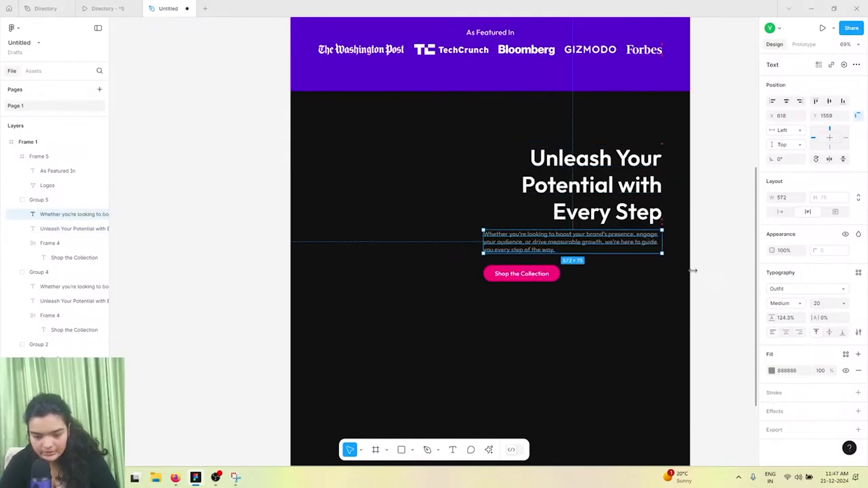
{"action": "left_click", "coordinate": [799, 333]}
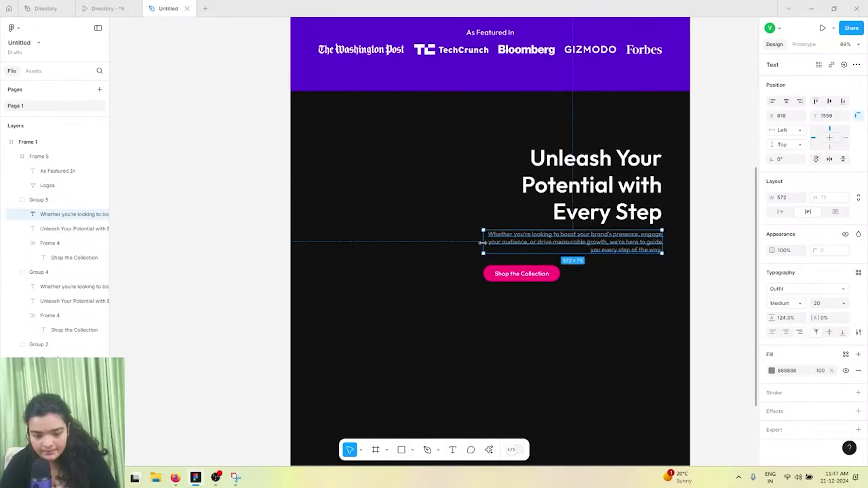
{"action": "left_click_drag", "start_coordinate": [482, 242], "coordinate": [501, 243]}
Apply vertical auto layout with bottom-right alignment to the copied group so its button lines up right, and ungroup the result.
{"action": "left_click", "coordinate": [508, 270]}
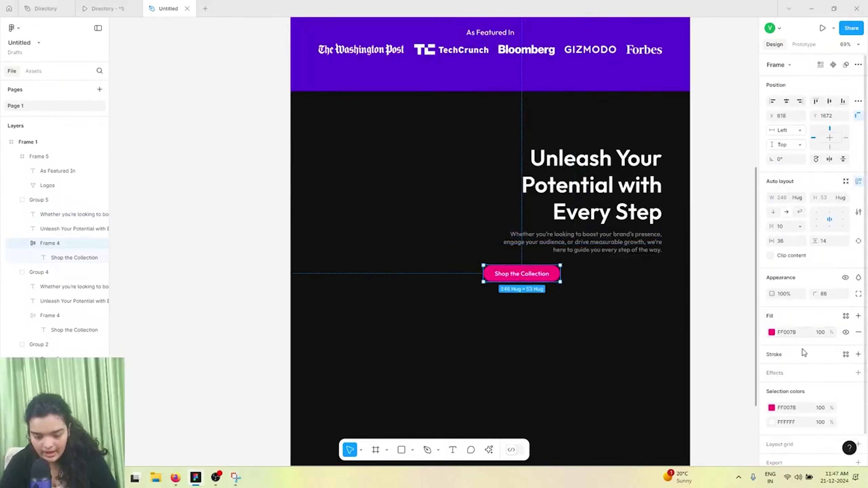
{"action": "left_click", "coordinate": [34, 200]}
{"action": "key", "text": "shift+a"}
{"action": "left_click", "coordinate": [843, 227]}
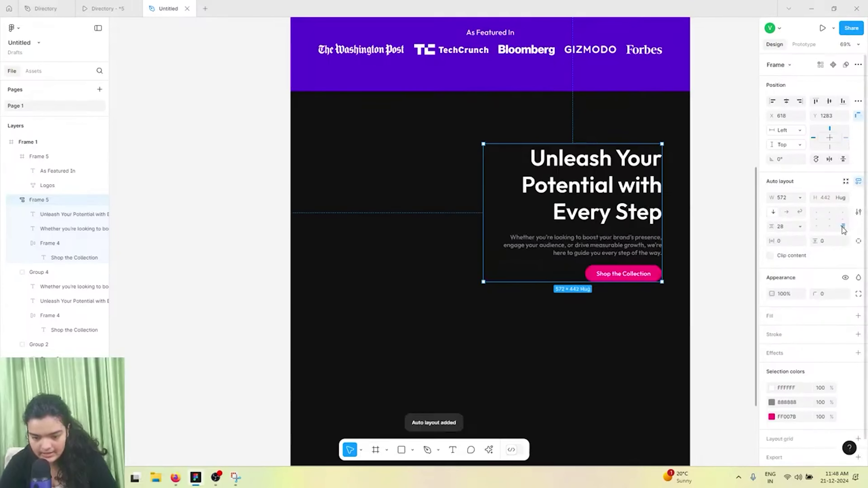
{"action": "left_click", "coordinate": [646, 245]}
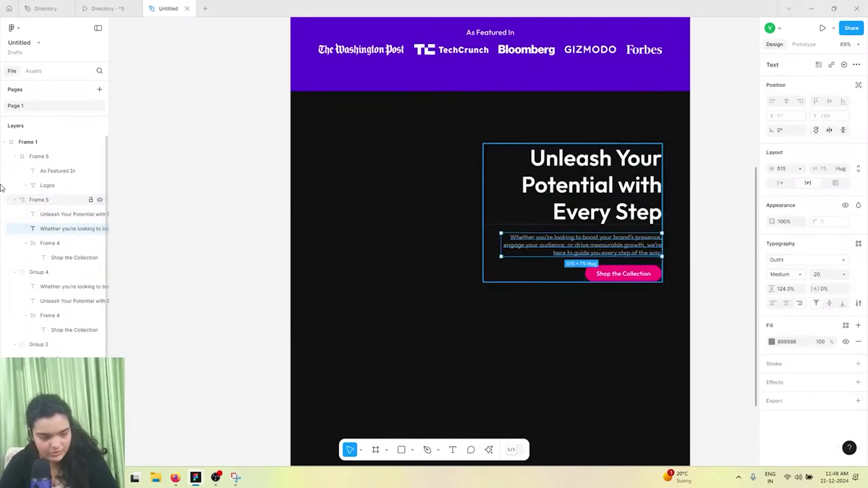
{"action": "left_click", "coordinate": [22, 199]}
{"action": "key", "text": "ctrl+shift+g"}
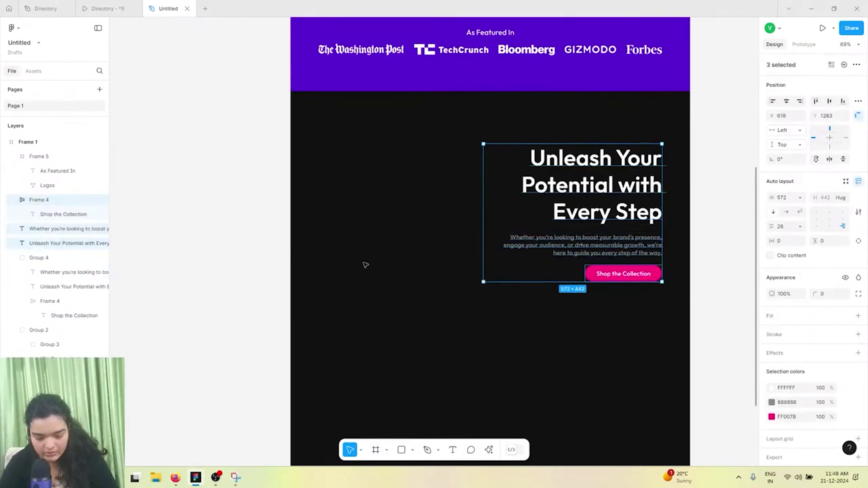
Move the copied paragraph up slightly to Y 1565, between the headline and the button.
{"action": "left_click", "coordinate": [558, 255]}
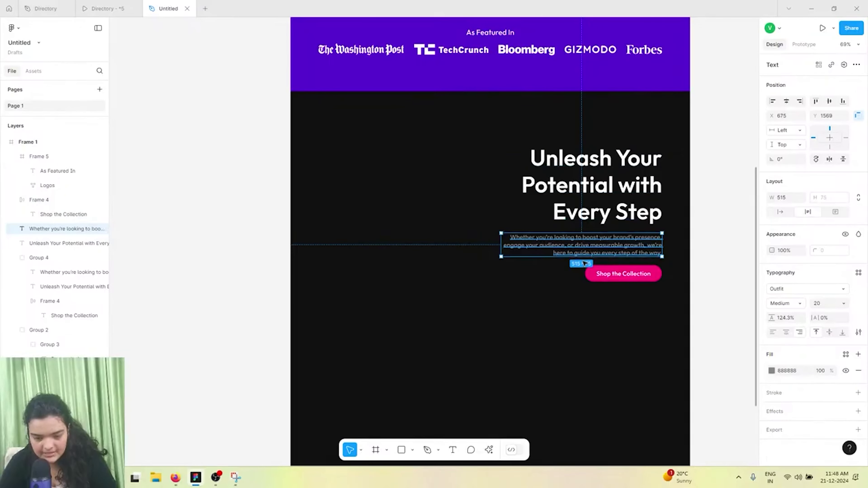
{"action": "left_click_drag", "start_coordinate": [584, 264], "coordinate": [585, 265]}
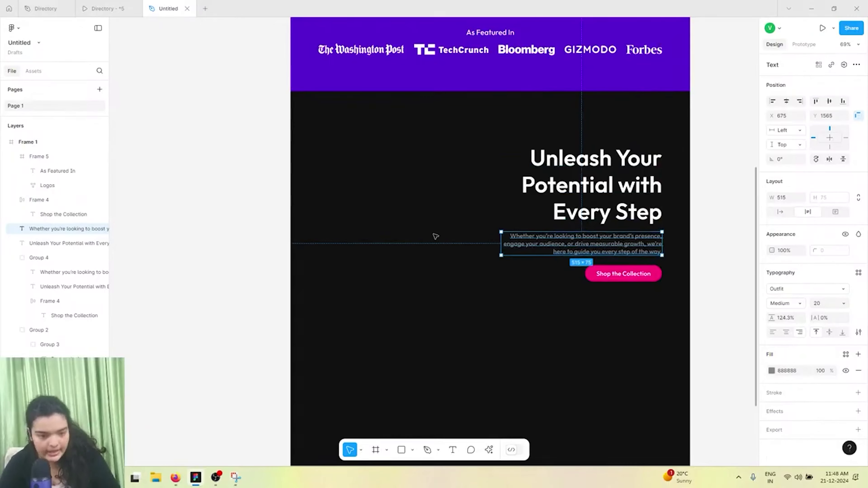
{"action": "scroll", "coordinate": [567, 291], "scroll_direction": "up", "scroll_amount": 2}
Group the right-aligned headline, paragraph and button, and shift the group left to about X 586.
{"action": "left_click", "coordinate": [624, 336]}
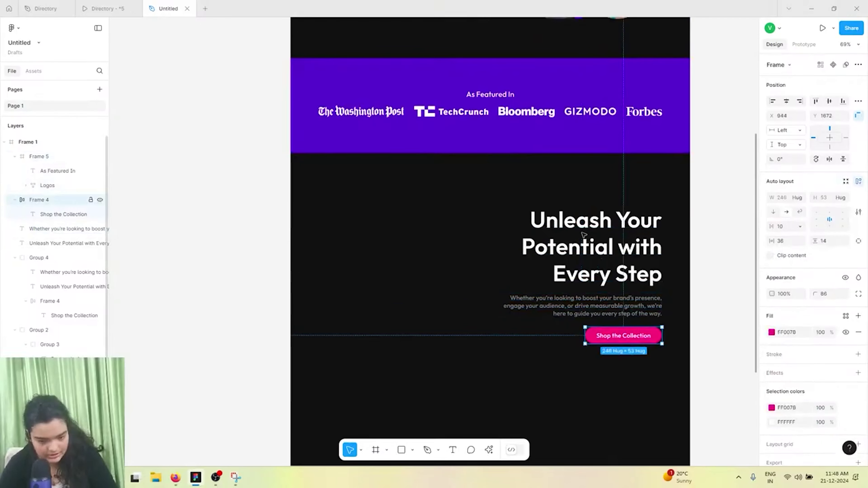
{"action": "left_click", "coordinate": [586, 281]}
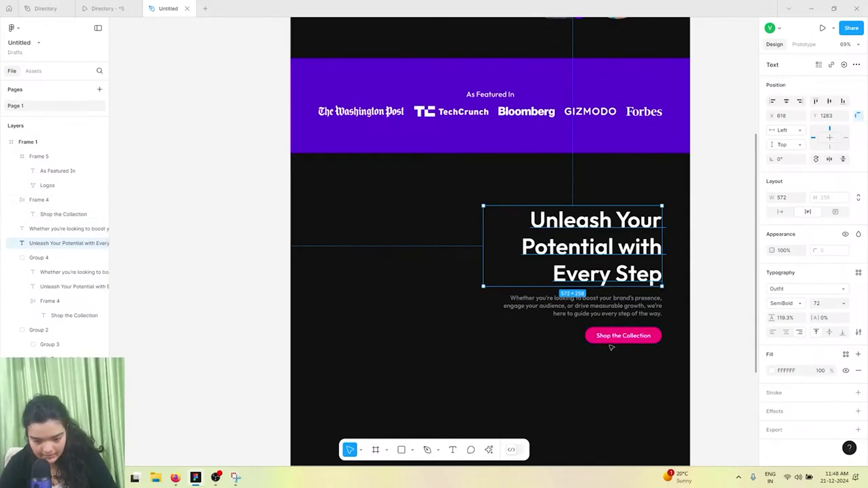
{"action": "left_click", "coordinate": [611, 338], "text": "shift"}
{"action": "left_click", "coordinate": [605, 298], "text": "shift"}
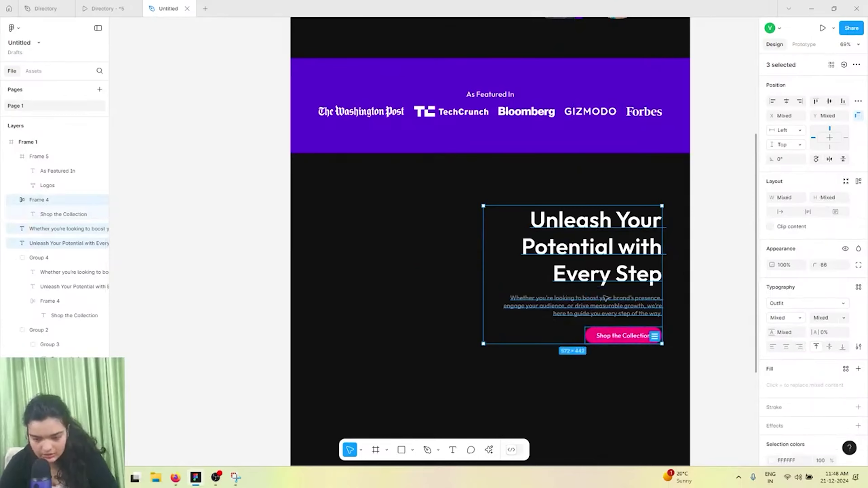
{"action": "key", "text": "ctrl+g"}
{"action": "key", "text": "shift+Left"}
{"action": "key", "text": "shift+Left"}
{"action": "key", "text": "shift+Left"}
{"action": "key", "text": "shift+Left"}
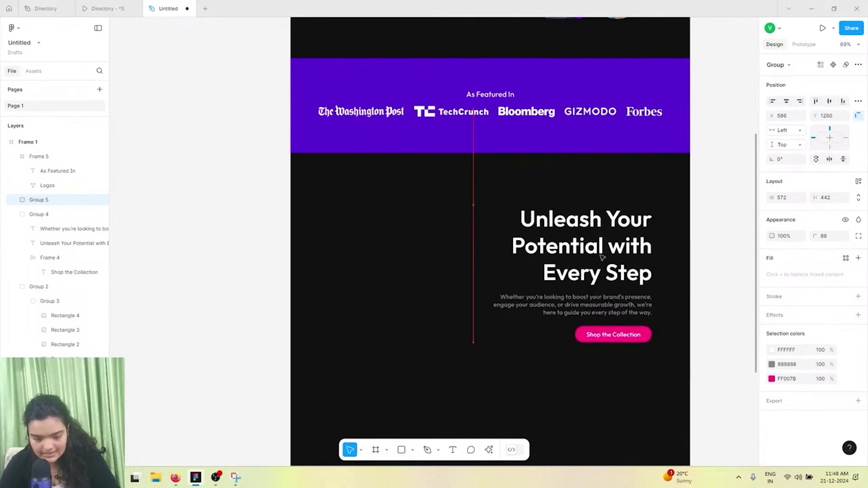
{"action": "left_click_drag", "start_coordinate": [602, 257], "coordinate": [602, 261]}
Draw a rectangle about 309 × 457 beside the copied text, and place a duplicate to its right resized to about 254 × 229.
{"action": "key", "text": "r"}
{"action": "mouse_move", "coordinate": [334, 218]}
{"action": "left_mouse_down"}
{"action": "mouse_move", "coordinate": [416, 351]}
{"action": "mouse_move", "coordinate": [432, 360]}
{"action": "left_mouse_up"}
{"action": "scroll", "coordinate": [383, 304], "scroll_direction": "up", "scroll_amount": 3}
{"action": "key", "text": "ctrl+d"}
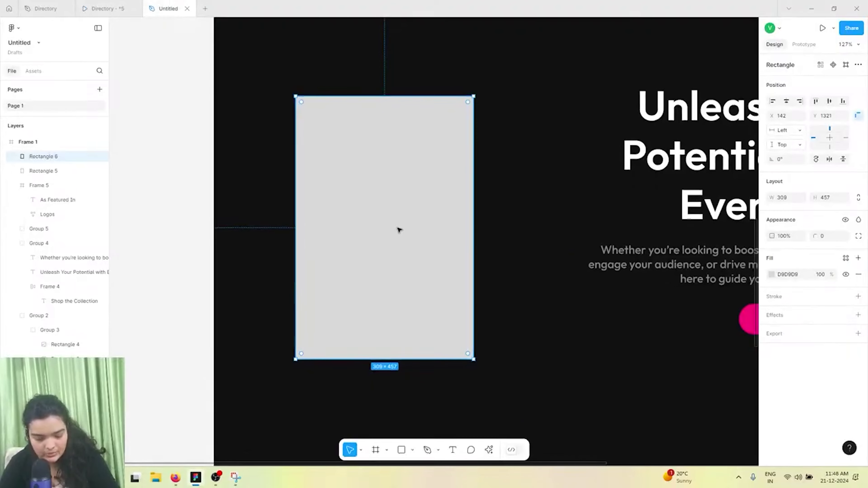
{"action": "left_click_drag", "start_coordinate": [399, 229], "coordinate": [587, 231]}
{"action": "left_click_drag", "start_coordinate": [662, 97], "coordinate": [631, 228]}
Narrow the tall rectangle from its left edge, and move both rectangles left to start at about X 101, Y 1306.
{"action": "left_click", "coordinate": [309, 164]}
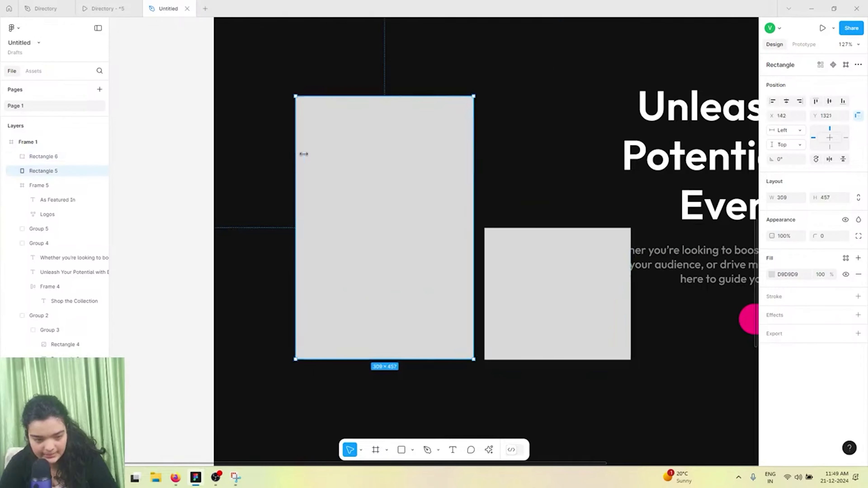
{"action": "mouse_move", "coordinate": [296, 156]}
{"action": "left_mouse_down"}
{"action": "mouse_move", "coordinate": [331, 159]}
{"action": "mouse_move", "coordinate": [312, 154]}
{"action": "left_mouse_up"}
{"action": "left_click", "coordinate": [507, 283]}
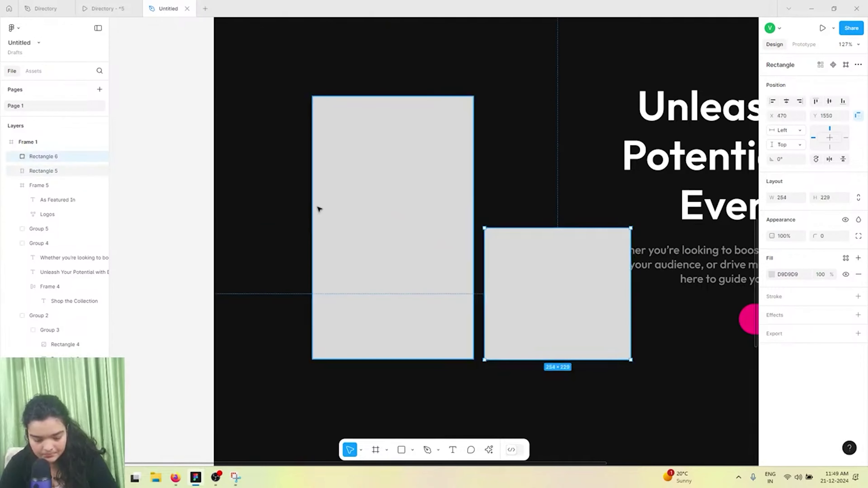
{"action": "left_click", "coordinate": [319, 208], "text": "shift"}
{"action": "scroll", "coordinate": [544, 254], "scroll_direction": "right", "scroll_amount": 5}
{"action": "scroll", "coordinate": [544, 254], "scroll_direction": "down", "scroll_amount": 3}
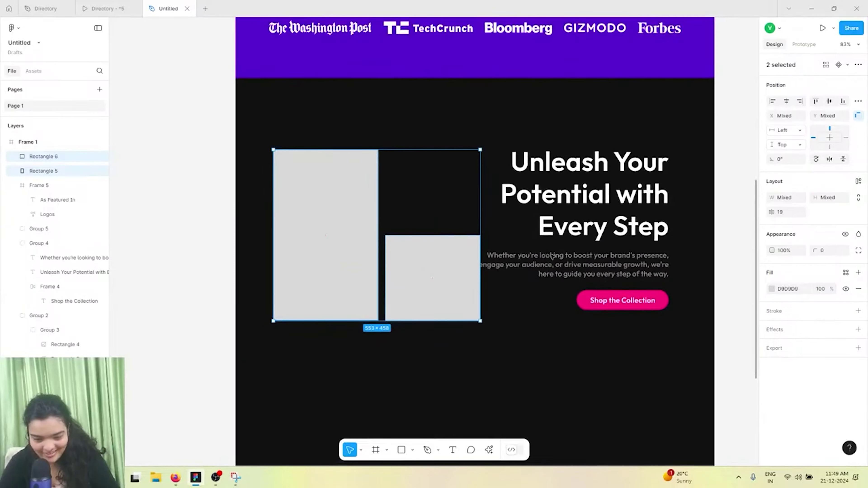
Round the corners of both rectangles to a radius of 109 and narrow the pair to about 507 wide.
{"action": "left_click", "coordinate": [560, 262]}
{"action": "left_click", "coordinate": [392, 240]}
{"action": "left_click", "coordinate": [354, 231], "text": "shift"}
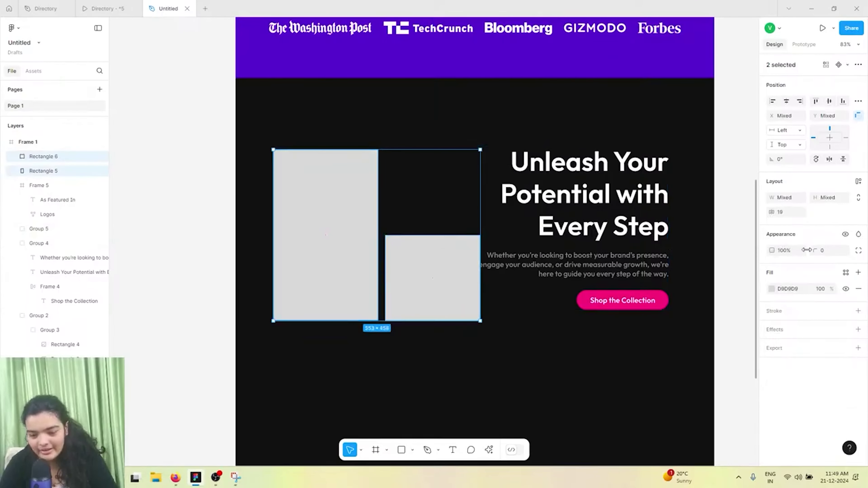
{"action": "left_click_drag", "start_coordinate": [815, 253], "coordinate": [758, 253]}
{"action": "left_click_drag", "start_coordinate": [818, 251], "coordinate": [112, 252]}
{"action": "left_click_drag", "start_coordinate": [479, 234], "coordinate": [459, 230]}
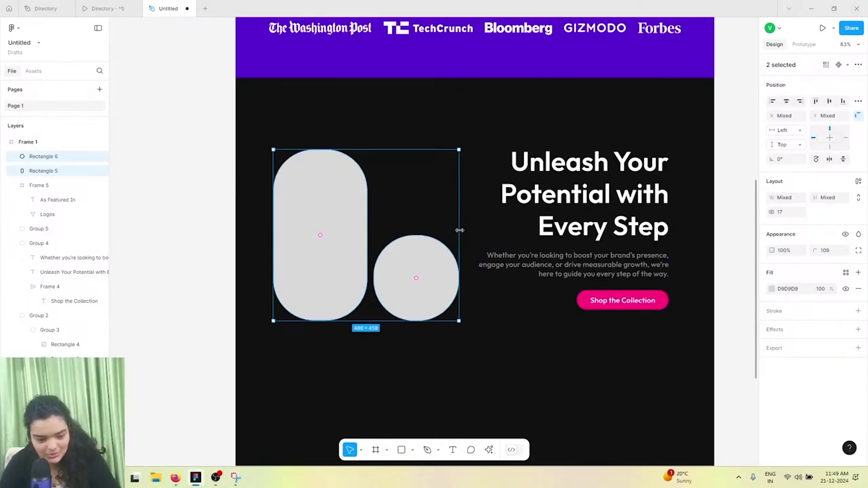
Increase the corner radius of both shapes to 174 and narrow the pair to about 485 wide.
{"action": "left_click", "coordinate": [426, 263]}
{"action": "left_click", "coordinate": [329, 227]}
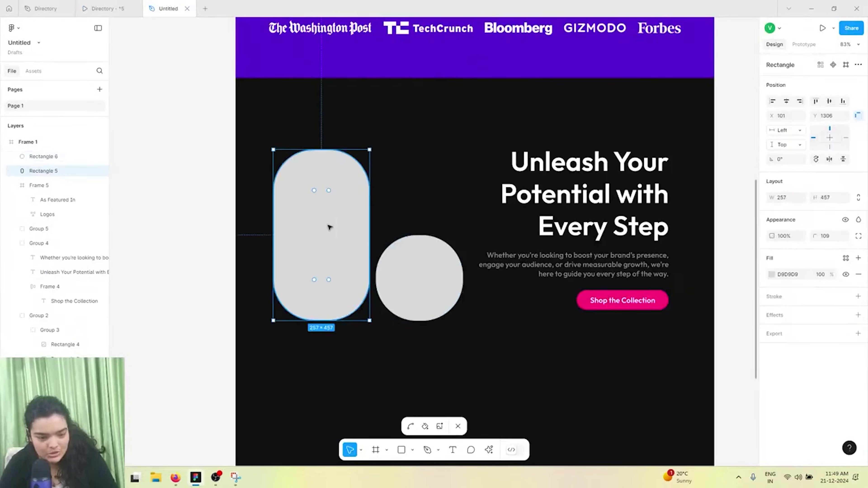
{"action": "left_click", "coordinate": [410, 304], "text": "shift"}
{"action": "left_click_drag", "start_coordinate": [814, 249], "coordinate": [533, 273]}
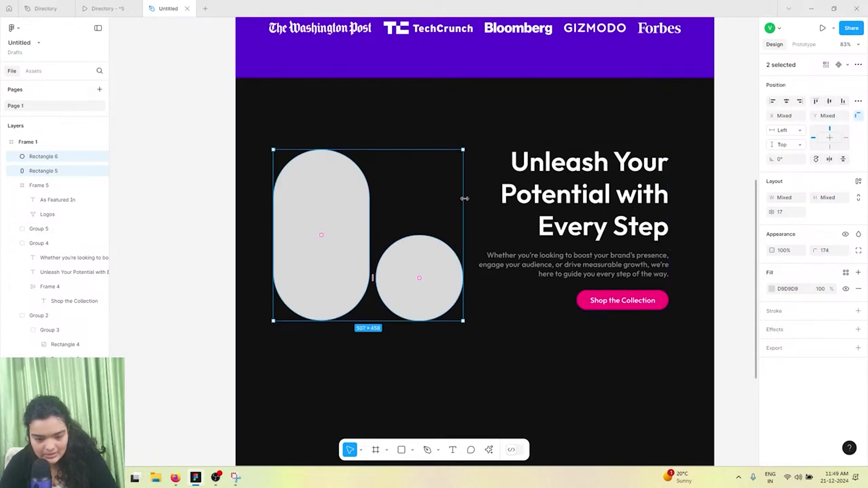
{"action": "left_click_drag", "start_coordinate": [457, 198], "coordinate": [457, 197]}
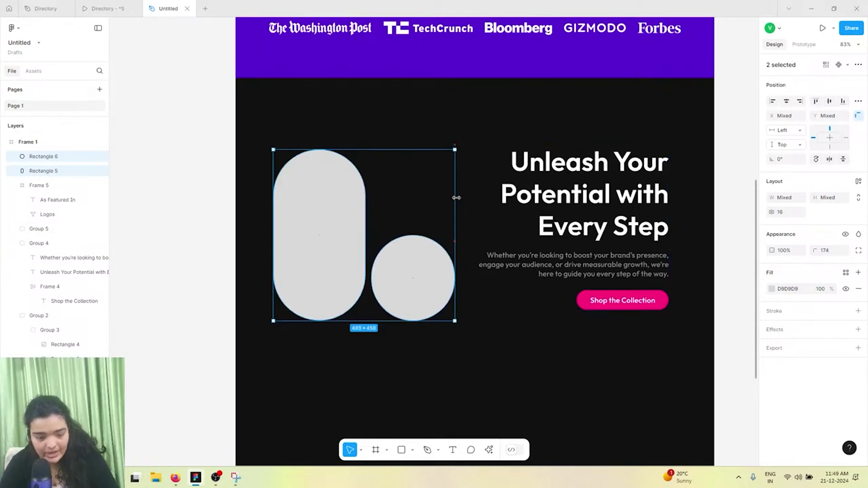
Square off only the lower-left corner of the small round shape by setting that point's corner radius to 0.
{"action": "double_click", "coordinate": [404, 280]}
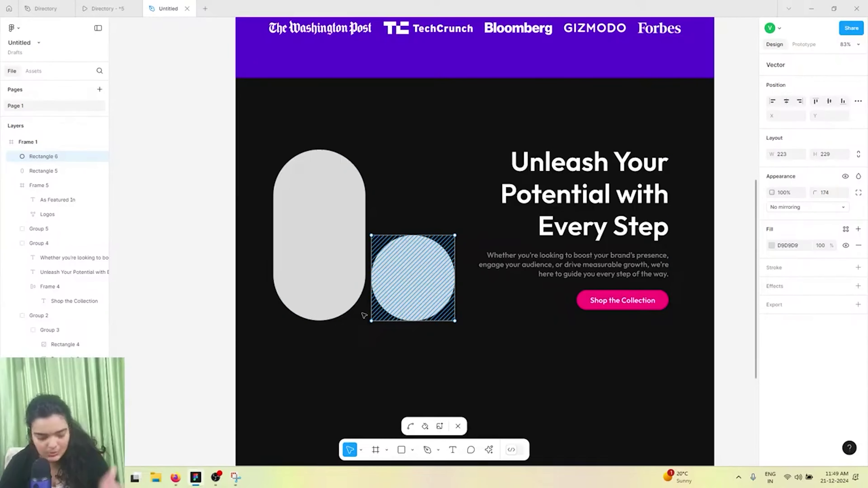
{"action": "left_click_drag", "start_coordinate": [365, 315], "coordinate": [462, 333]}
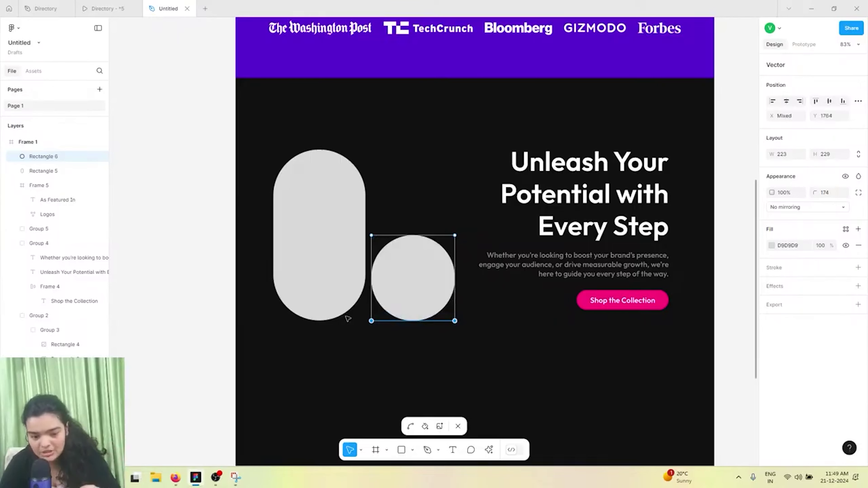
{"action": "left_click", "coordinate": [370, 337]}
{"action": "left_click", "coordinate": [372, 321]}
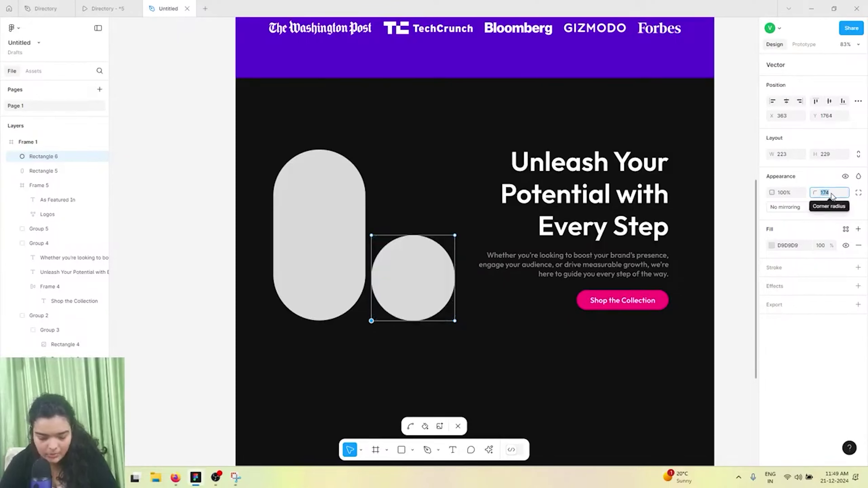
{"action": "type", "text": "0"}
{"action": "key", "text": "Return"}
{"action": "key", "text": "Escape"}
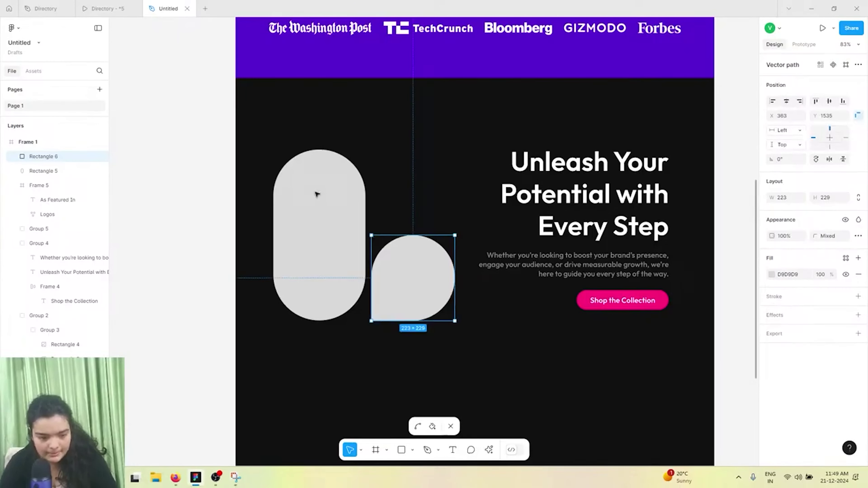
Set the corner radius of the tall shape's upper-right point to 0.
{"action": "left_click", "coordinate": [317, 194]}
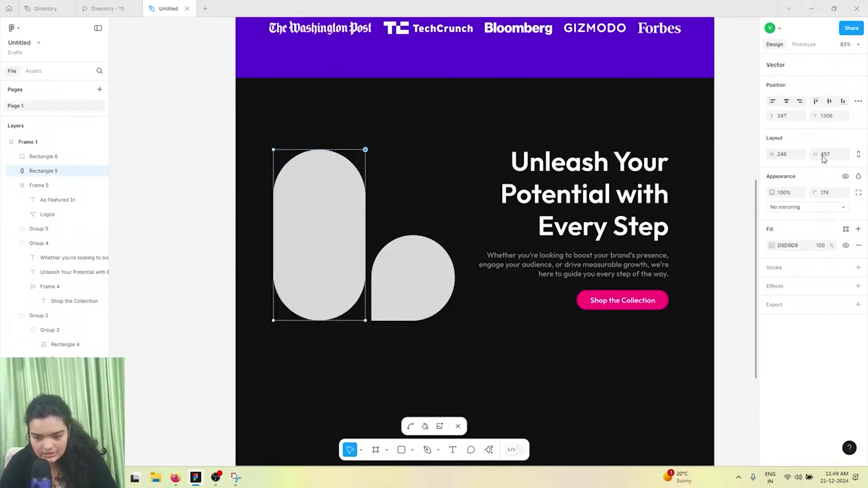
{"action": "left_click", "coordinate": [829, 195]}
{"action": "type", "text": "0"}
{"action": "key", "text": "Return"}
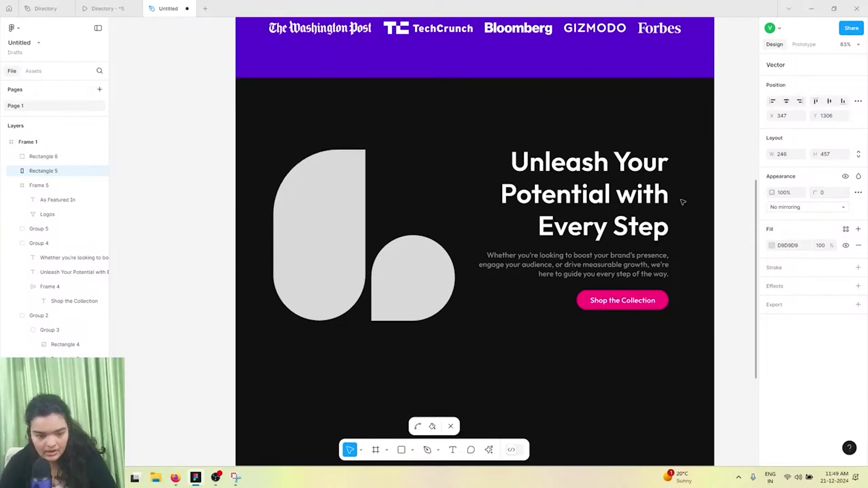
Select both placeholder shapes and move them together so the tall one sits at X 121, Y 1293.
{"action": "left_click", "coordinate": [409, 285]}
{"action": "left_click", "coordinate": [343, 244], "text": "shift"}
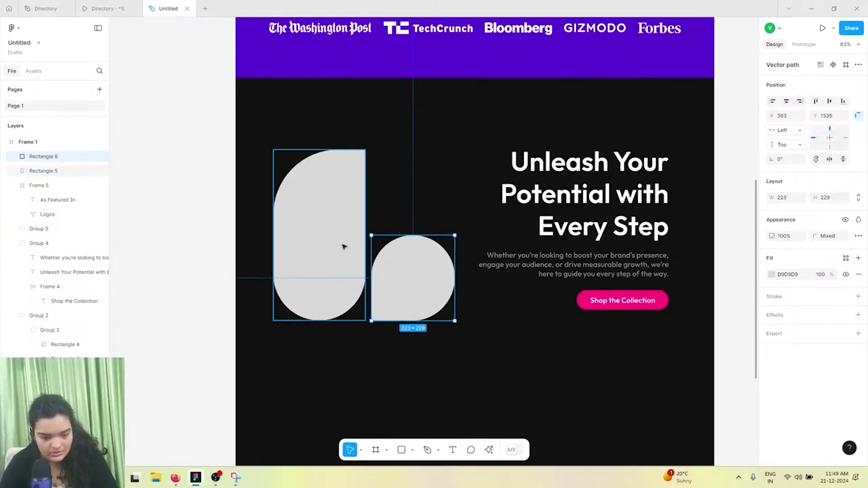
{"action": "left_click_drag", "start_coordinate": [342, 252], "coordinate": [350, 247]}
Fill the tall shape with the page's turquoise and the small round shape with the page's pink, FF007B.
{"action": "left_click", "coordinate": [366, 230]}
{"action": "left_click", "coordinate": [772, 274]}
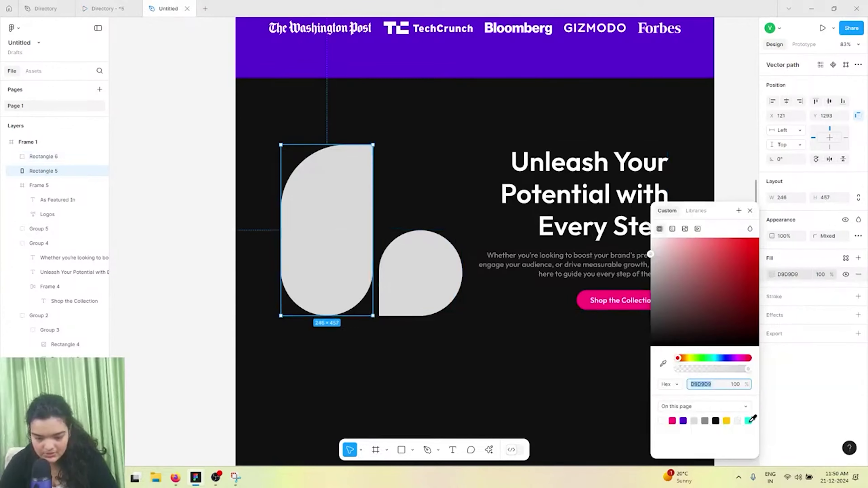
{"action": "left_click", "coordinate": [750, 418]}
{"action": "key", "text": "shift+Tab"}
{"action": "left_click", "coordinate": [772, 274]}
{"action": "left_click", "coordinate": [727, 418]}
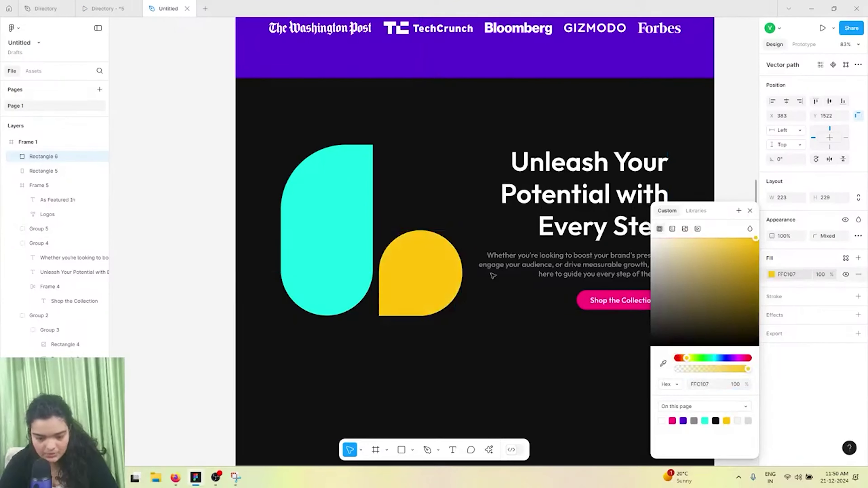
{"action": "left_click", "coordinate": [673, 420]}
Change the fill of the section's "Shop the Collection" button to the page's purple, 5700D1.
{"action": "double_click", "coordinate": [615, 301]}
{"action": "left_click", "coordinate": [772, 408]}
{"action": "left_click", "coordinate": [684, 419]}
Search the Lummi plugin's transparent photos for "people" and insert the portrait of a woman in a white shirt into the tall shape.
{"action": "double_click", "coordinate": [348, 273]}
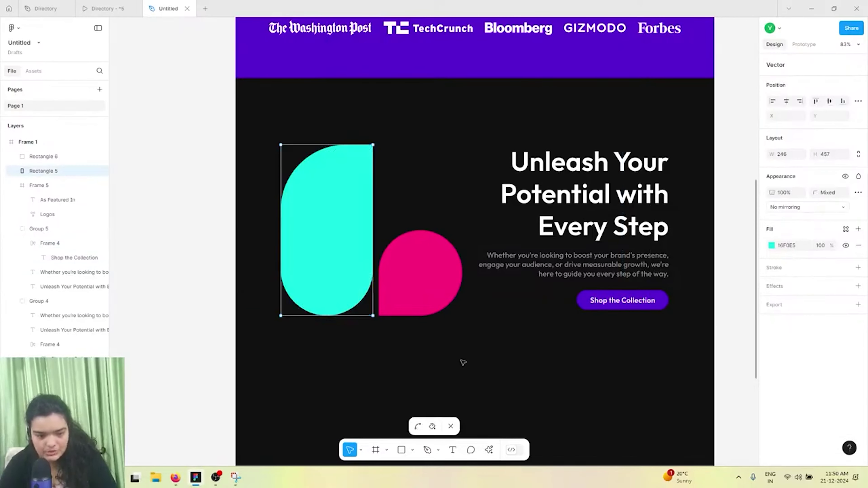
{"action": "left_click", "coordinate": [489, 449]}
{"action": "key", "text": "Escape"}
{"action": "left_click", "coordinate": [454, 426]}
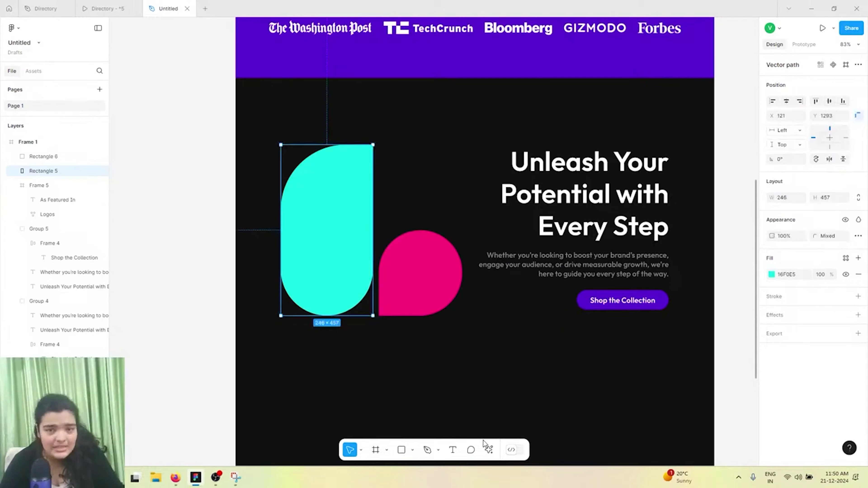
{"action": "left_click", "coordinate": [489, 449]}
{"action": "left_click", "coordinate": [379, 301]}
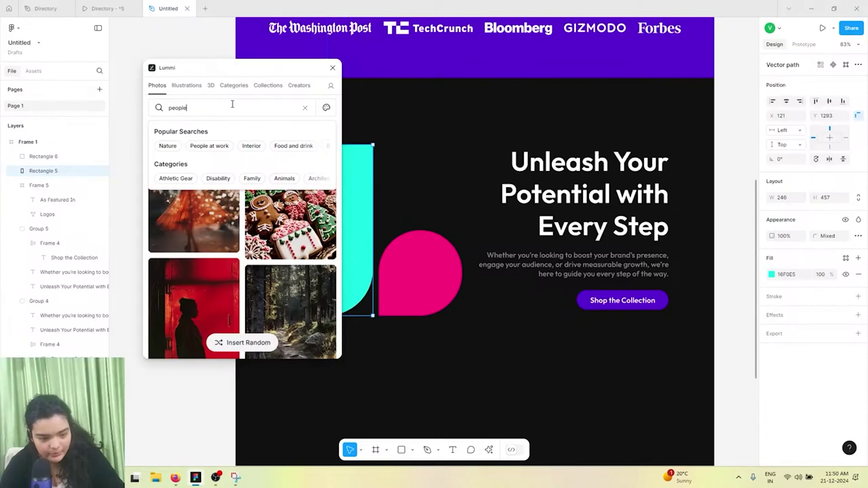
{"action": "key", "text": "Return"}
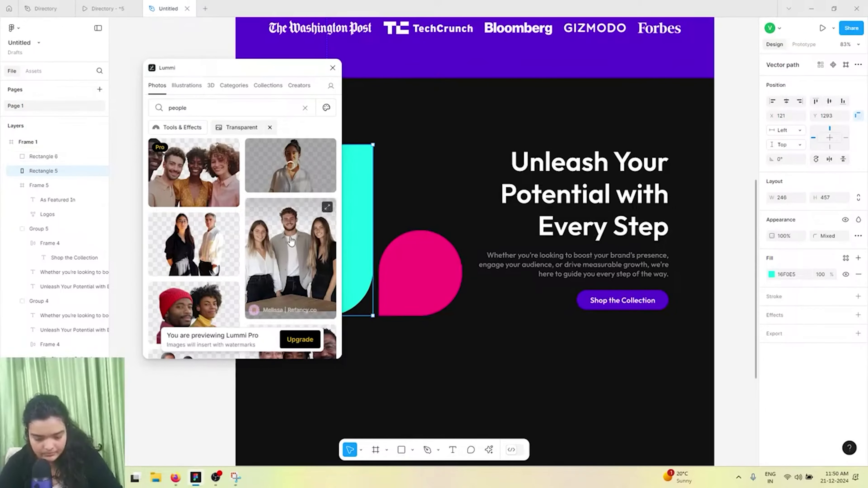
{"action": "left_click", "coordinate": [291, 242]}
Insert a transparent portrait of a woman in a dark sweater into the small pink shape and close the plugin.
{"action": "left_click", "coordinate": [421, 274]}
{"action": "scroll", "coordinate": [290, 223], "scroll_direction": "down", "scroll_amount": 3}
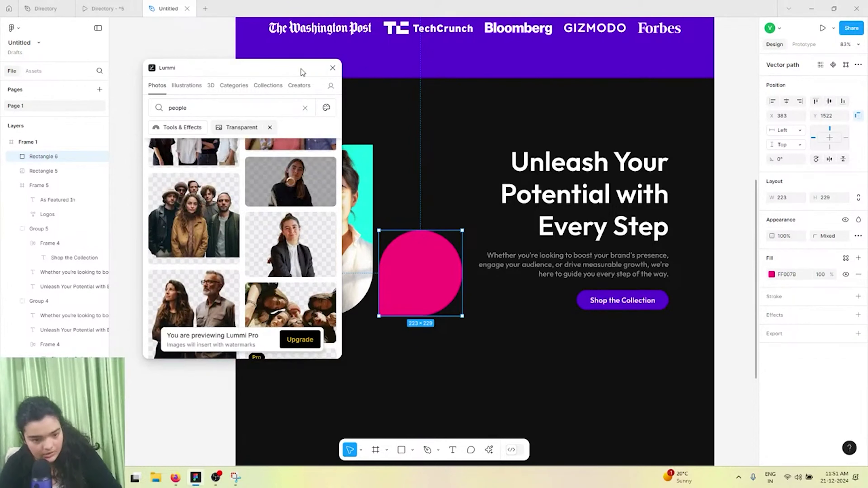
{"action": "left_click", "coordinate": [332, 68]}
Scale down the cropped photo inside the tall shape, leaving more turquoise space above the woman's head.
{"action": "left_click", "coordinate": [342, 158]}
{"action": "double_click", "coordinate": [343, 157]}
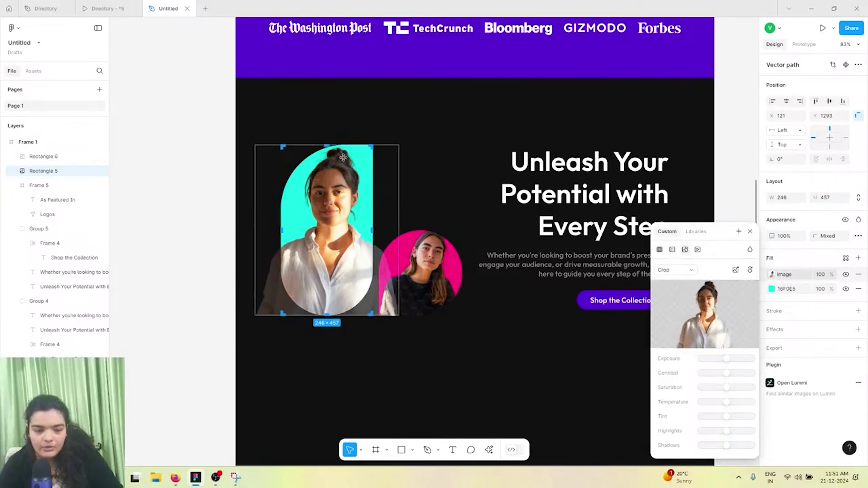
{"action": "left_click_drag", "start_coordinate": [392, 143], "coordinate": [385, 176]}
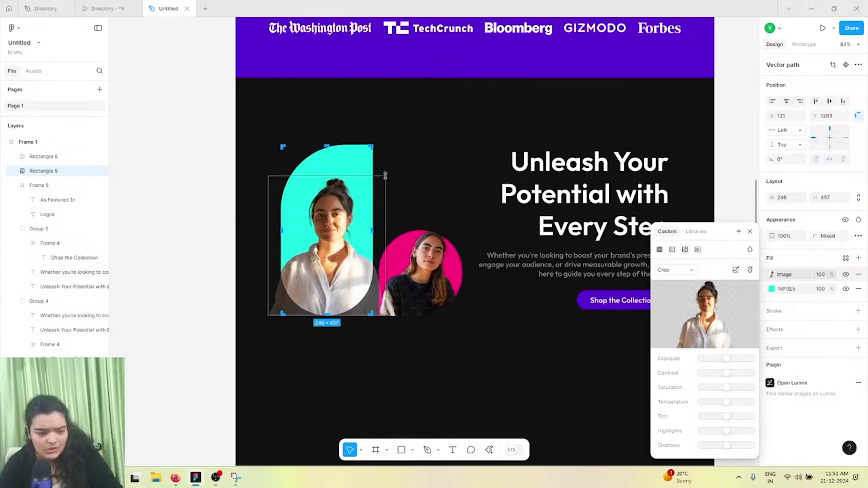
Switch the small shape's photo to Crop mode and scale it down slightly from its upper edge.
{"action": "left_click", "coordinate": [420, 237]}
{"action": "left_click", "coordinate": [772, 274]}
{"action": "left_click", "coordinate": [675, 270]}
{"action": "left_click", "coordinate": [671, 291]}
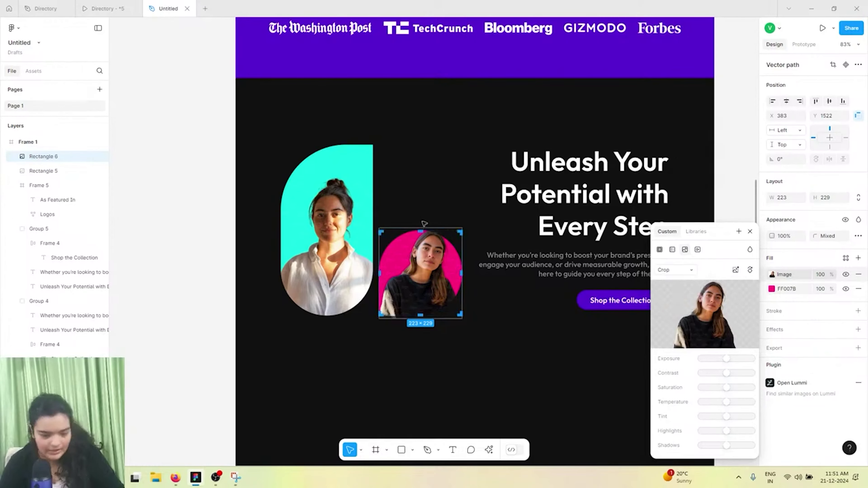
{"action": "left_click_drag", "start_coordinate": [424, 229], "coordinate": [424, 242]}
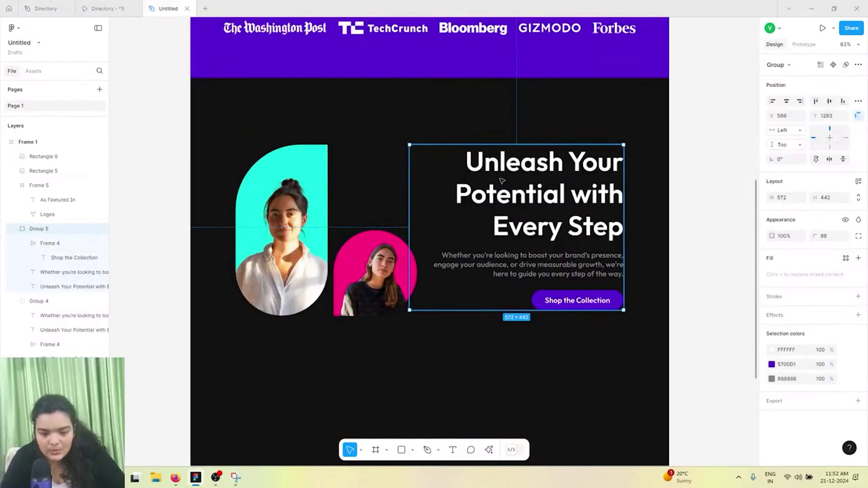
Change the heading to "Elevate Your Brand Game." and its paragraph to the text beginning "BrandRise Co. is dedicated to helping businesses reach their fullest potential".
{"action": "key", "text": "Return"}
{"action": "right_click", "coordinate": [502, 180]}
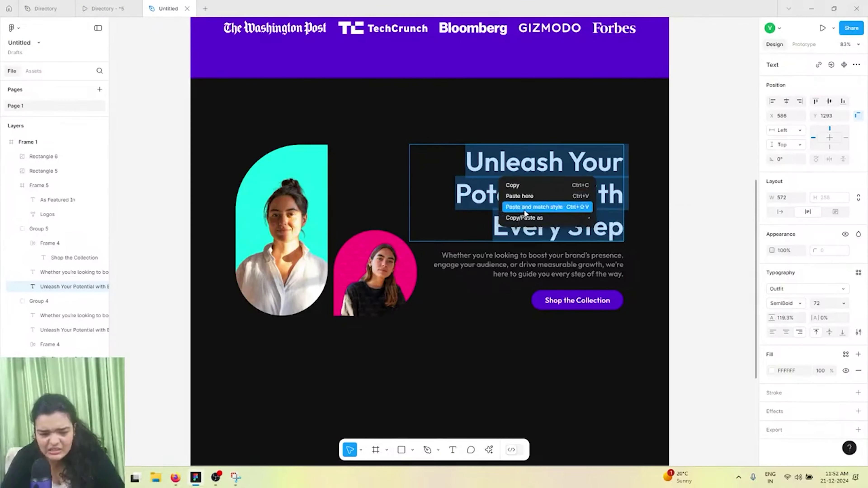
{"action": "left_click", "coordinate": [524, 209]}
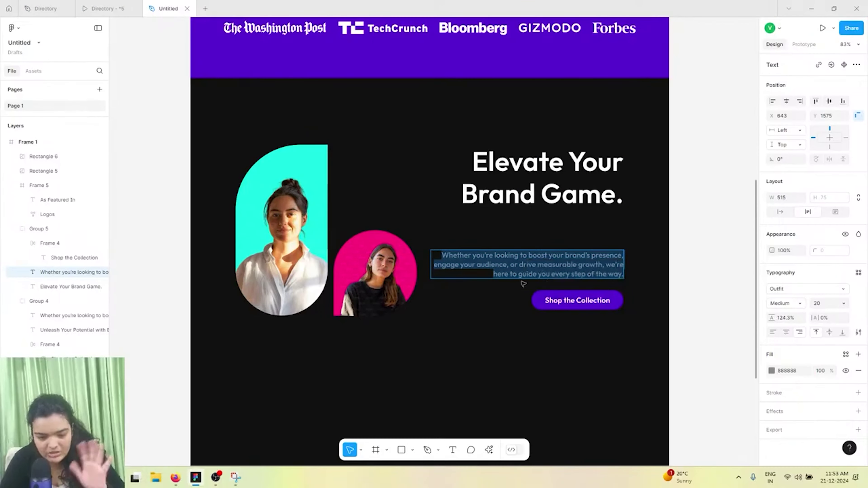
{"action": "type", "text": "BrandRise Co. is dedicated to helping businesses reach their fullest potential by creating tailored marketing solutions that foster growth, engagement, and brand loyalty."}
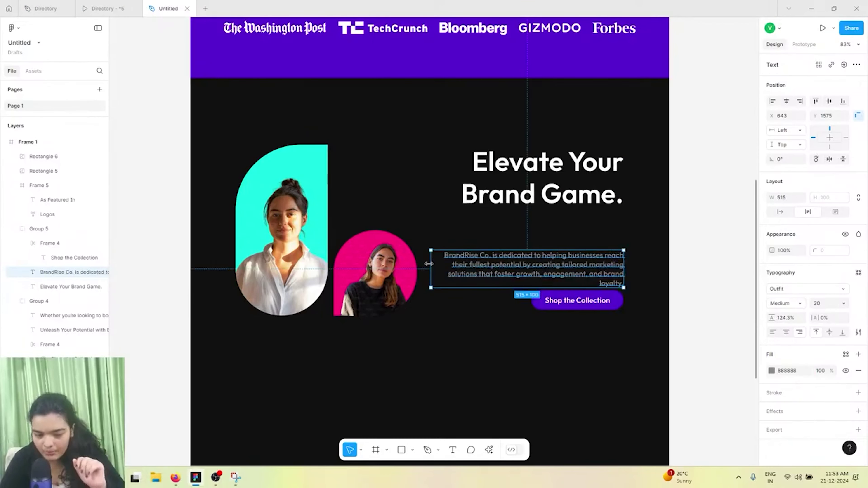
Narrow the paragraph's text box from its left edge and move the paragraph and button up closer beneath the heading.
{"action": "left_click_drag", "start_coordinate": [430, 265], "coordinate": [455, 265]}
{"action": "left_click_drag", "start_coordinate": [531, 258], "coordinate": [531, 231]}
{"action": "left_click_drag", "start_coordinate": [593, 299], "coordinate": [593, 282]}
Compare the section with the reference prototype and draw a full-width frame of about 1280 × 686 below it.
{"action": "left_click", "coordinate": [98, 5]}
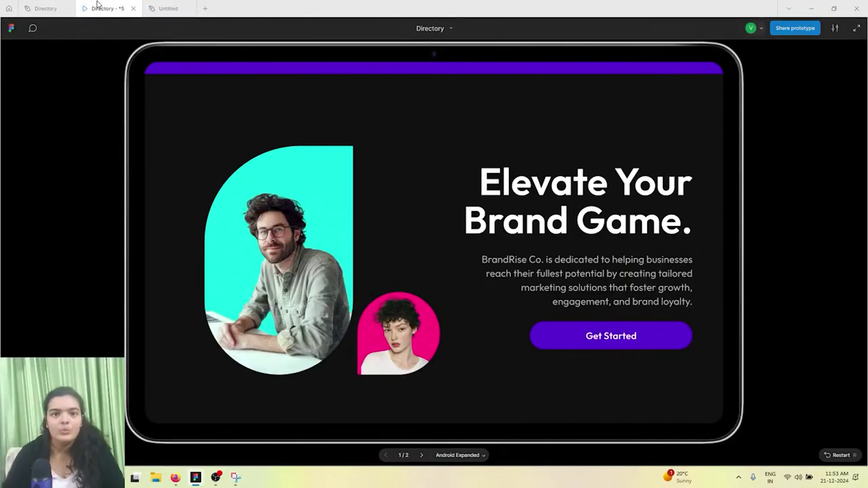
{"action": "left_click", "coordinate": [169, 9]}
{"action": "left_click_drag", "start_coordinate": [393, 486], "coordinate": [393, 487]}
{"action": "scroll", "coordinate": [384, 401], "scroll_direction": "up", "scroll_amount": 3}
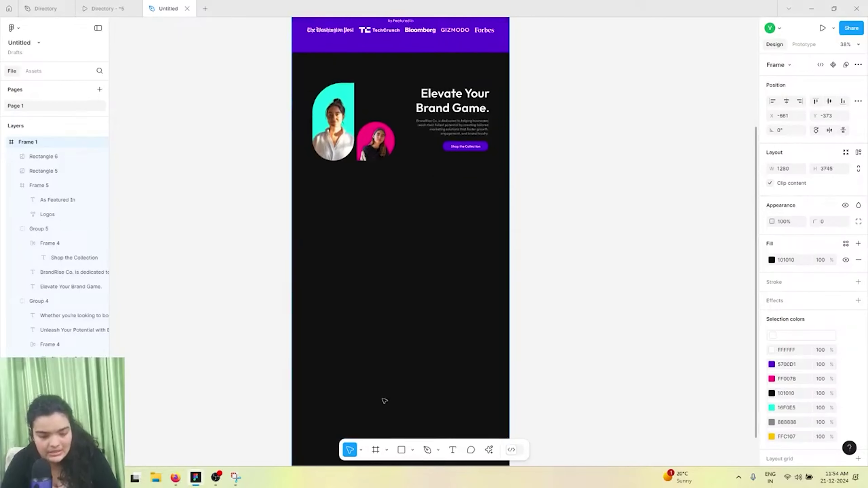
{"action": "left_click", "coordinate": [379, 450]}
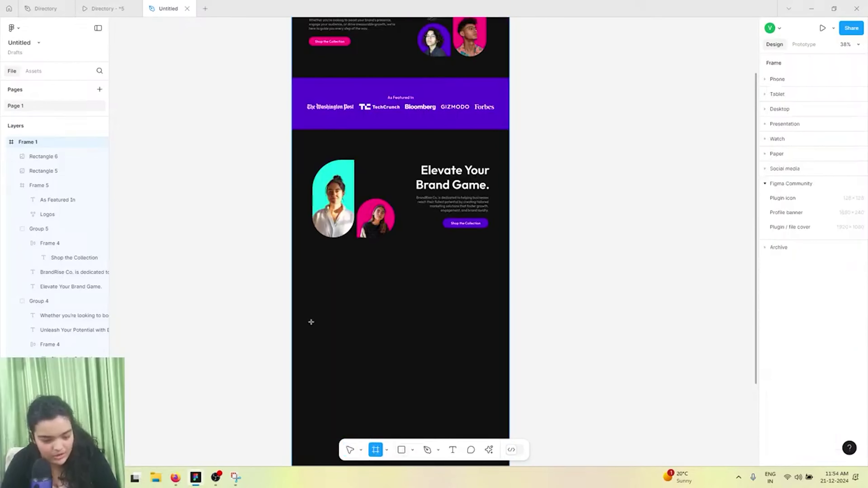
{"action": "left_click_drag", "start_coordinate": [294, 271], "coordinate": [508, 387]}
Check the reference's subscribe section and give the new frame a dark grey 242424 fill.
{"action": "left_click", "coordinate": [118, 8]}
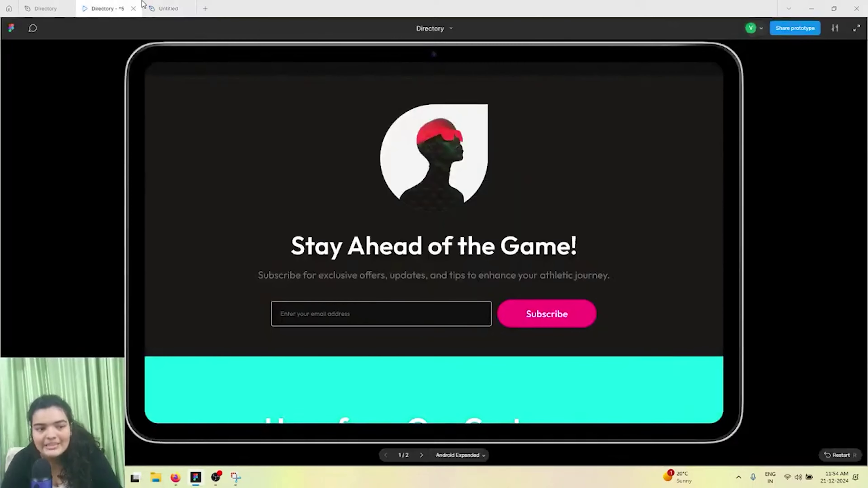
{"action": "left_click", "coordinate": [144, 4]}
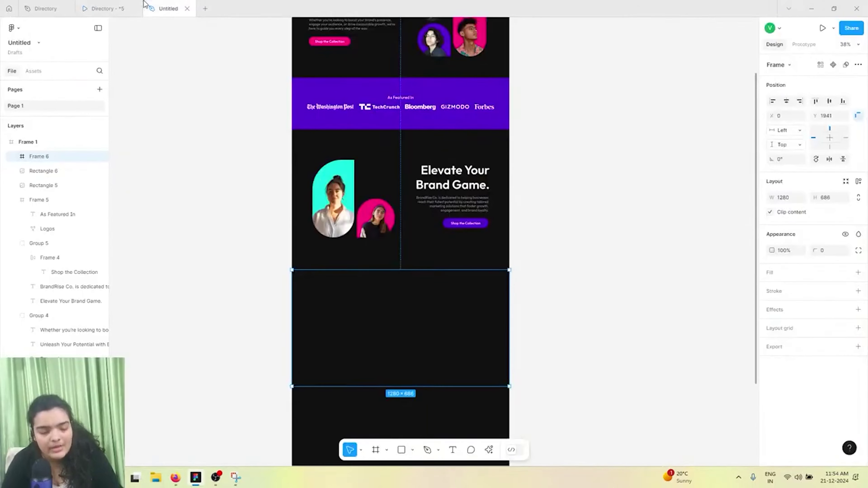
{"action": "left_click", "coordinate": [858, 272]}
{"action": "left_click", "coordinate": [771, 290]}
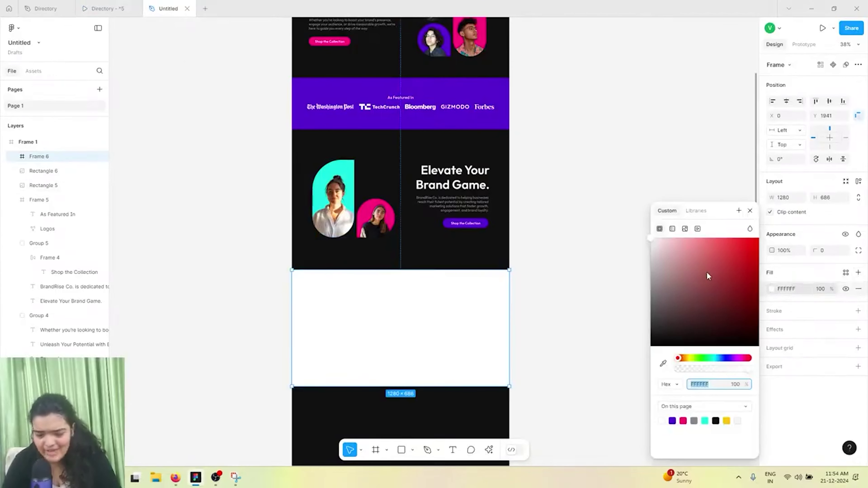
{"action": "left_click_drag", "start_coordinate": [650, 241], "coordinate": [631, 327]}
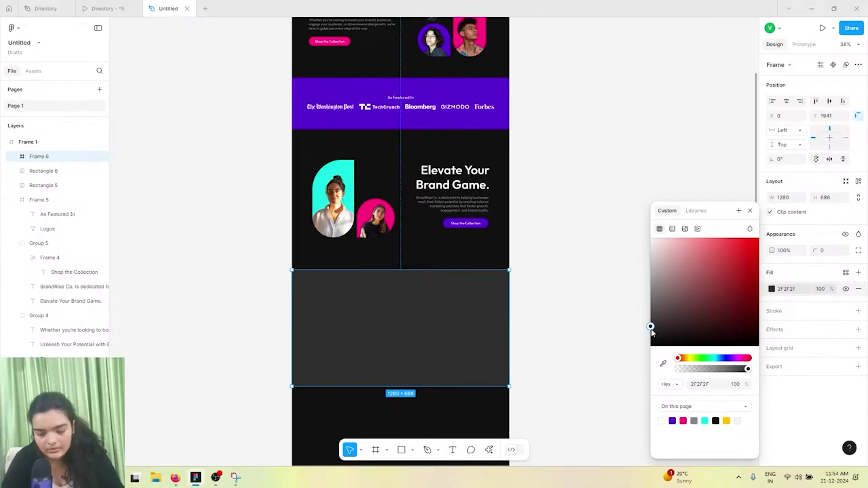
{"action": "left_click_drag", "start_coordinate": [650, 328], "coordinate": [650, 331]}
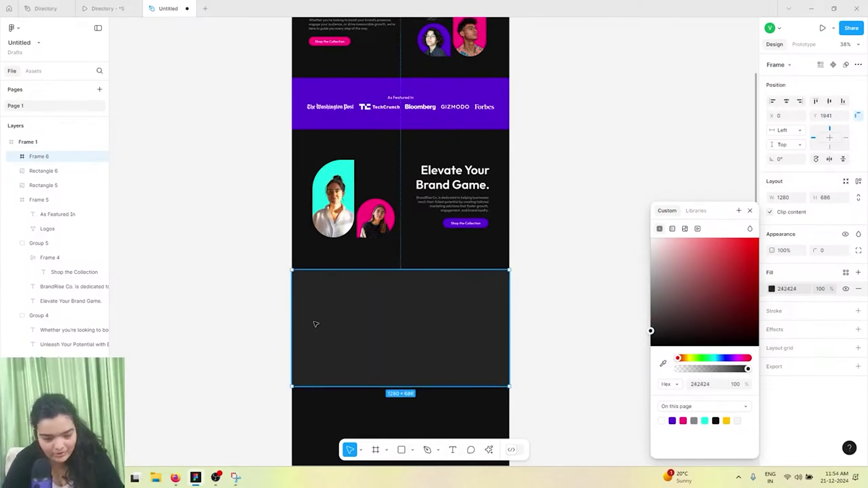
Check the reference again and place a duplicate of the small pink portrait shape in the upper middle of the dark grey frame.
{"action": "left_click", "coordinate": [129, 5]}
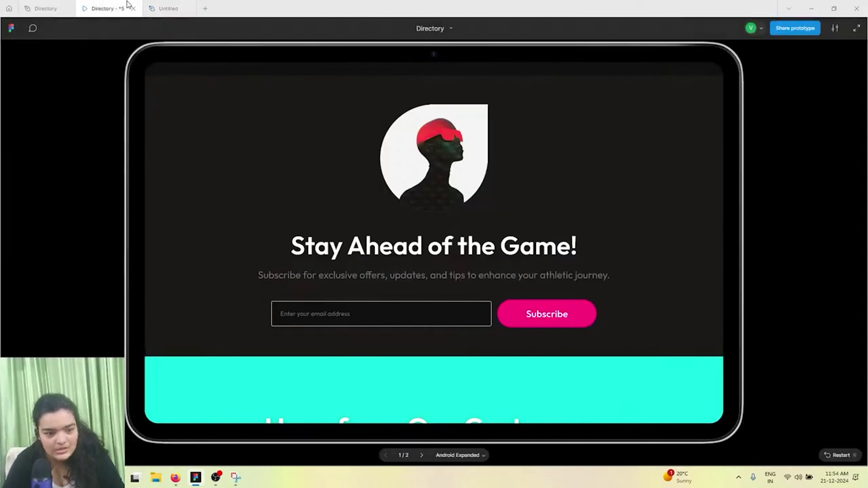
{"action": "left_click", "coordinate": [169, 6]}
{"action": "left_click", "coordinate": [366, 230]}
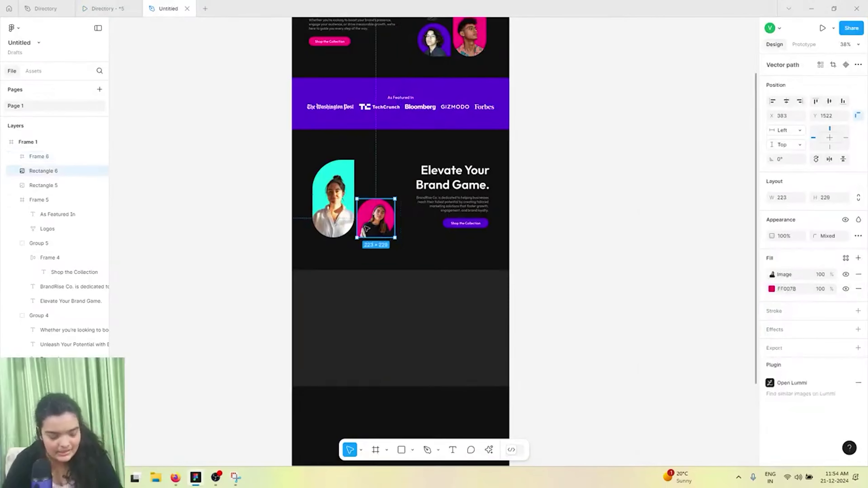
{"action": "key", "text": "ctrl+d"}
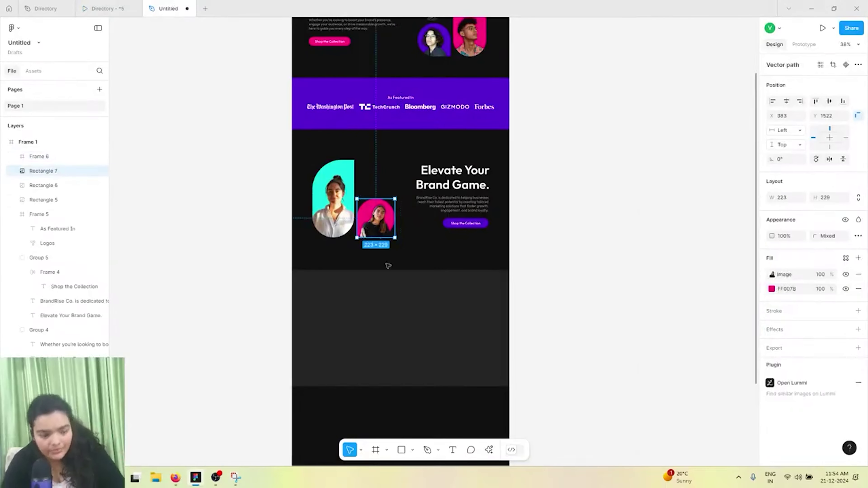
{"action": "left_click_drag", "start_coordinate": [367, 228], "coordinate": [397, 320]}
Try to flip the duplicated portrait shape horizontally, and undo the flip.
{"action": "scroll", "coordinate": [395, 327], "scroll_direction": "up", "scroll_amount": 3}
{"action": "right_click", "coordinate": [395, 318]}
{"action": "left_click", "coordinate": [405, 315]}
{"action": "right_click", "coordinate": [414, 312]}
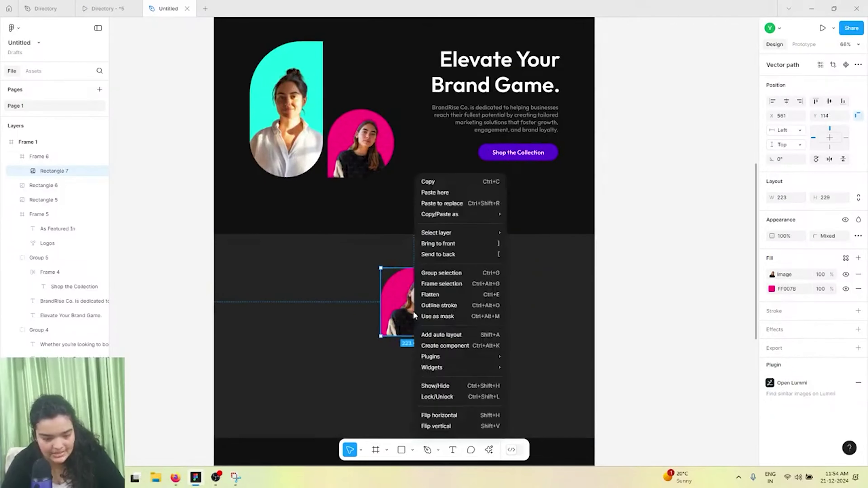
{"action": "left_click", "coordinate": [438, 414]}
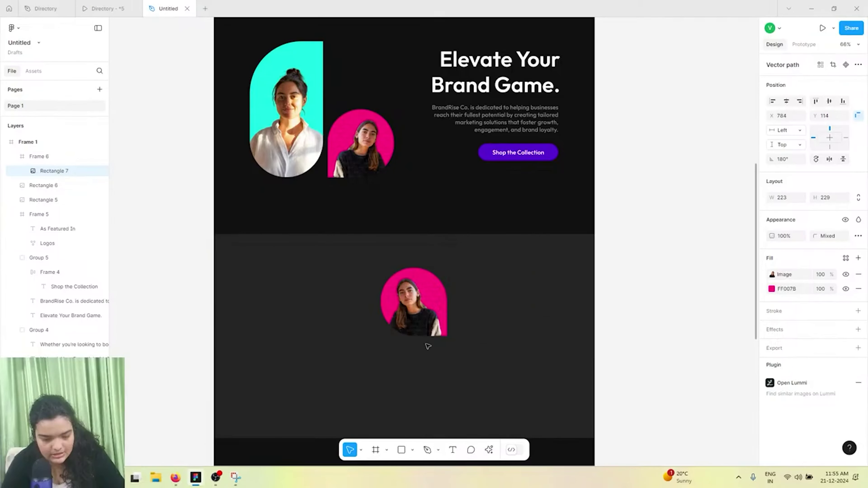
{"action": "double_click", "coordinate": [418, 317]}
{"action": "key", "text": "ctrl+z"}
{"action": "key", "text": "ctrl+z"}
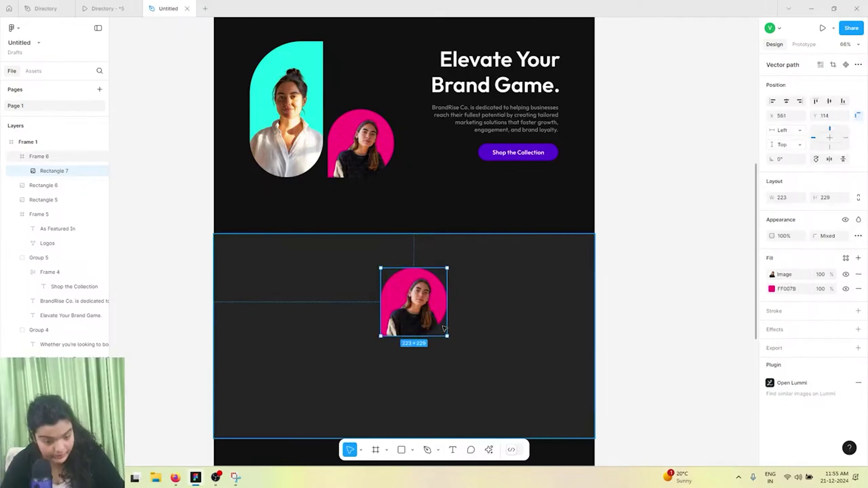
Round the duplicated portrait shape's lower-left point by setting that point's corner radius to 174.
{"action": "double_click", "coordinate": [443, 328]}
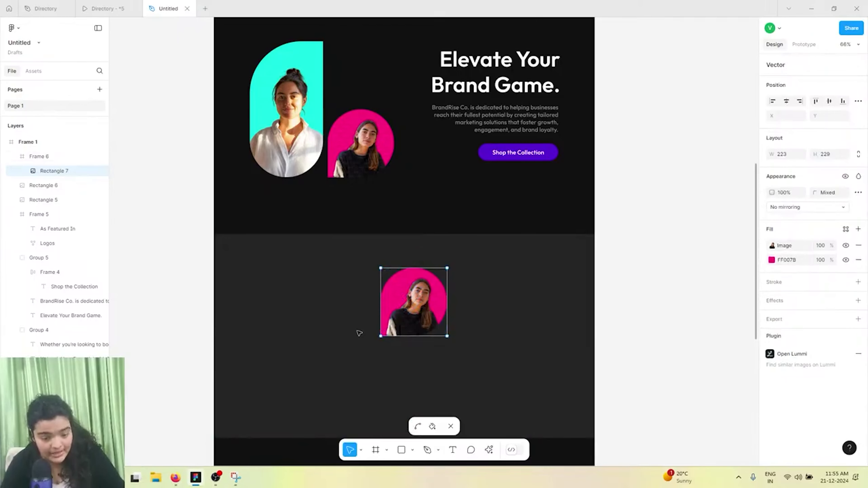
{"action": "left_click_drag", "start_coordinate": [357, 330], "coordinate": [413, 356]}
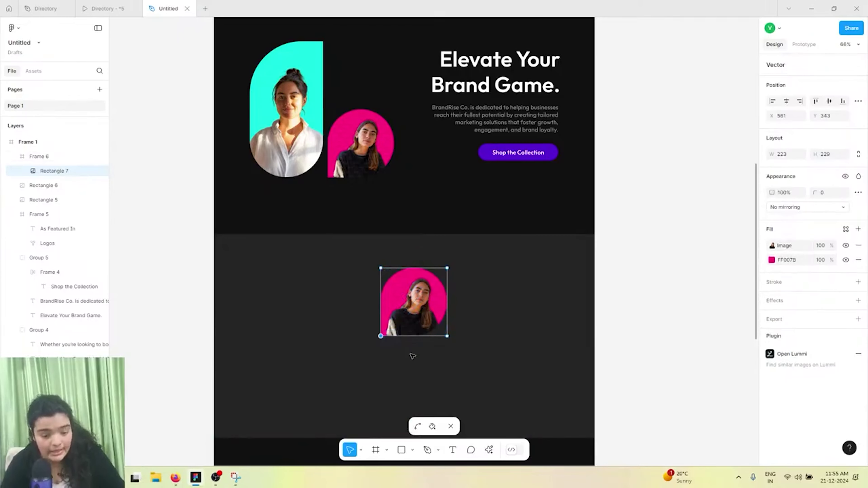
{"action": "left_click", "coordinate": [828, 193]}
{"action": "type", "text": "154"}
{"action": "key", "text": "Return"}
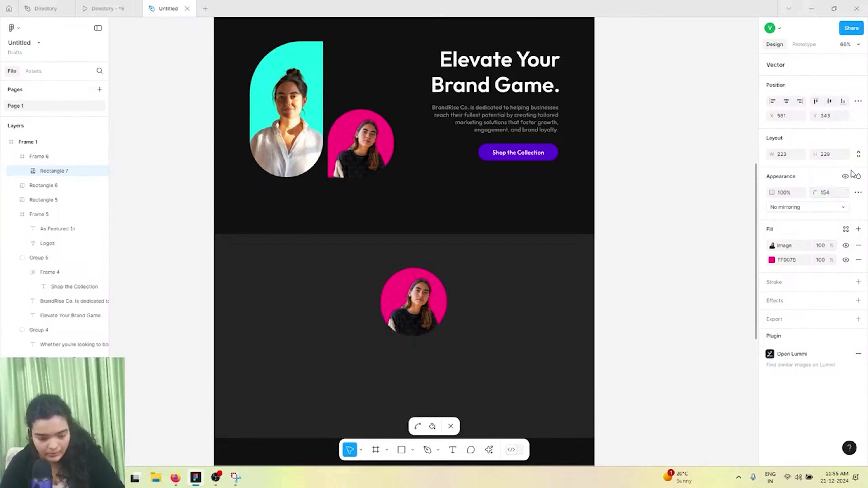
{"action": "left_click", "coordinate": [859, 176]}
{"action": "left_click", "coordinate": [837, 188]}
{"action": "left_click", "coordinate": [826, 193]}
{"action": "type", "text": "1"}
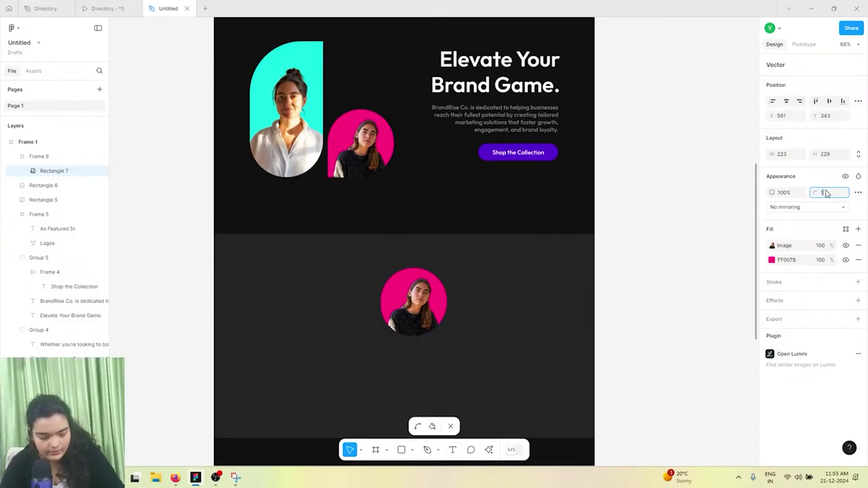
{"action": "type", "text": "7"}
{"action": "key", "text": "Return"}
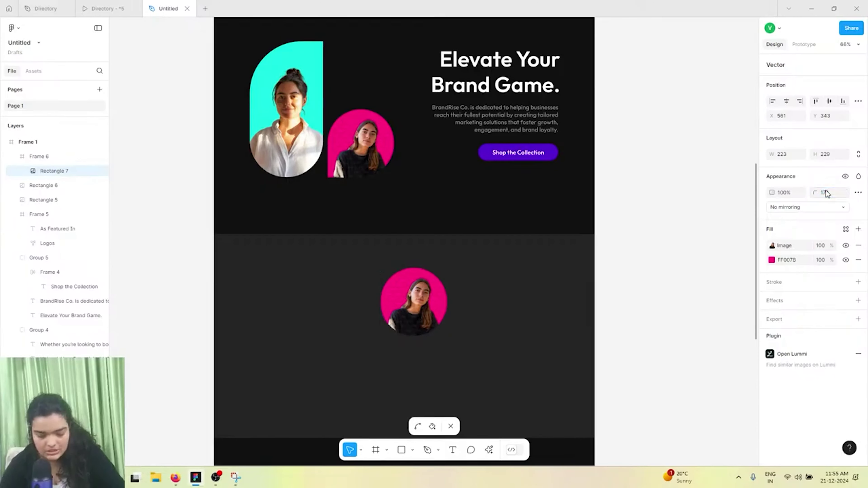
Square off the duplicated portrait shape's lower-right point by setting that point's corner radius to 0.
{"action": "left_click", "coordinate": [453, 302]}
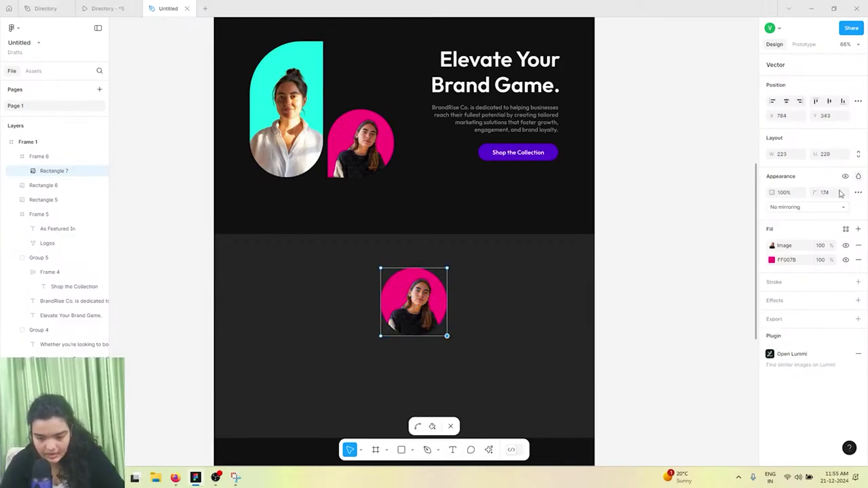
{"action": "type", "text": "0"}
{"action": "key", "text": "Return"}
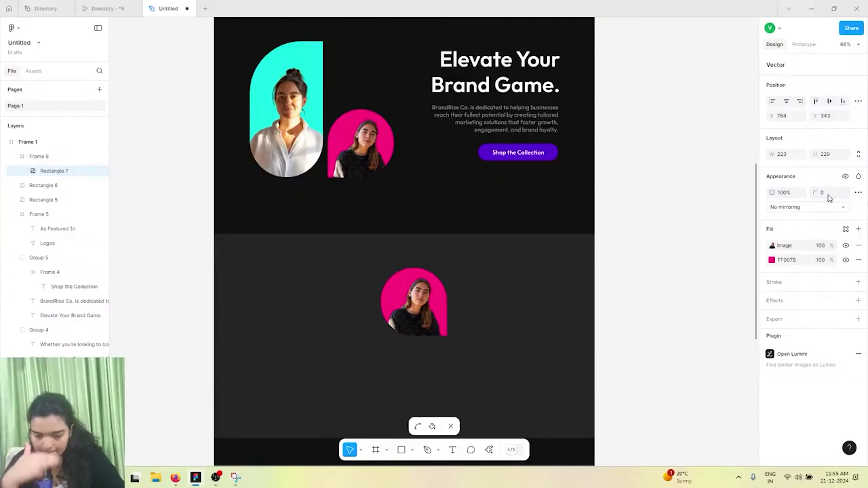
Replace the duplicated shape's image with a Lummi photo of a person in a cap seen from the side.
{"action": "left_click", "coordinate": [488, 450]}
{"action": "left_click", "coordinate": [406, 334]}
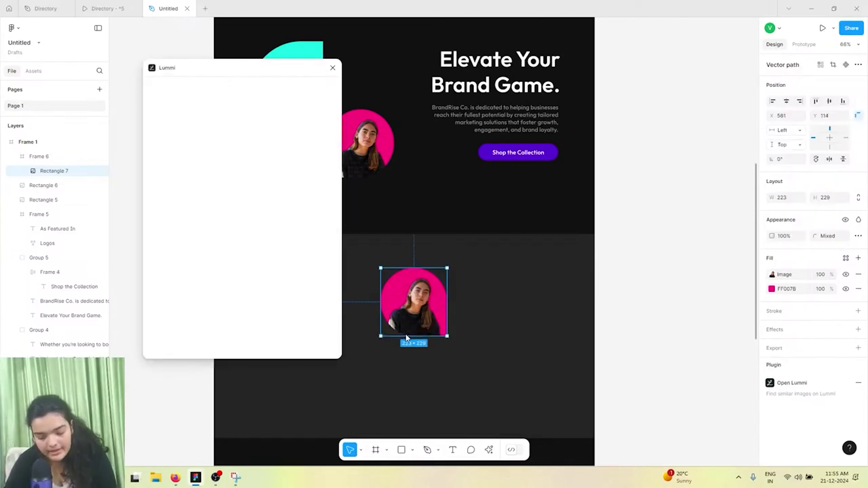
{"action": "left_click", "coordinate": [265, 144]}
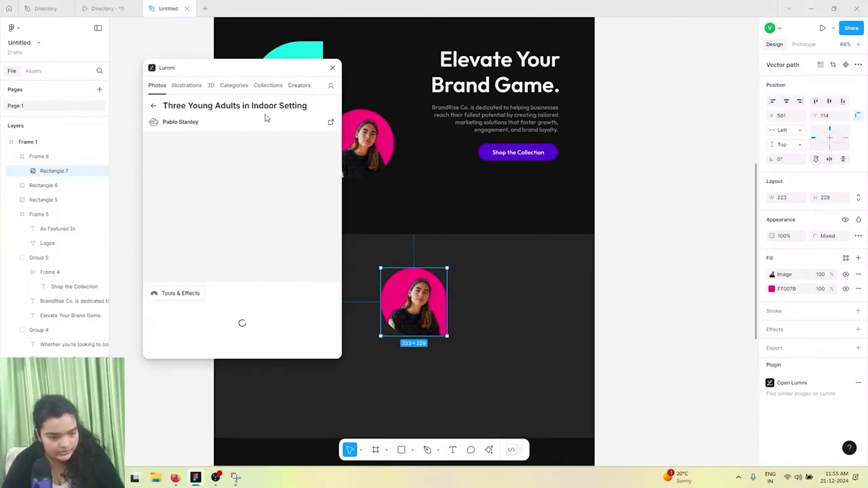
{"action": "scroll", "coordinate": [209, 235], "scroll_direction": "down", "scroll_amount": 5}
{"action": "scroll", "coordinate": [209, 236], "scroll_direction": "up", "scroll_amount": 5}
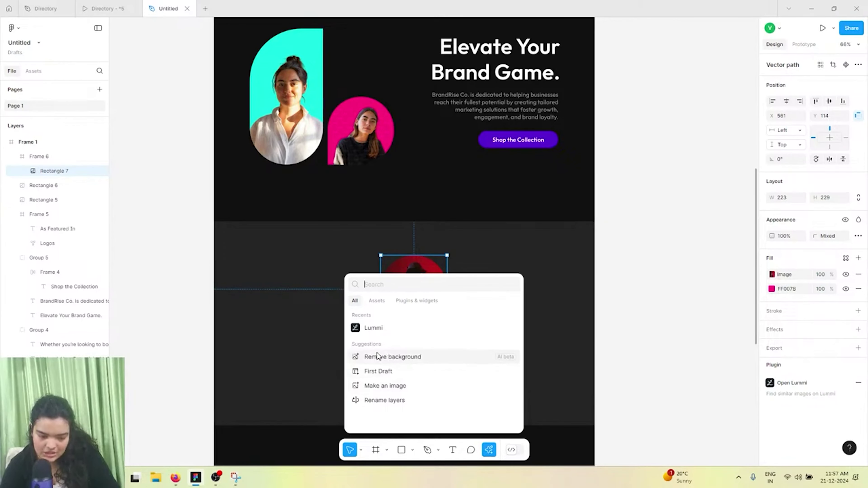
Remove the new photo's background and set the shape's pink fill to white FFFFFF.
{"action": "left_click", "coordinate": [489, 358]}
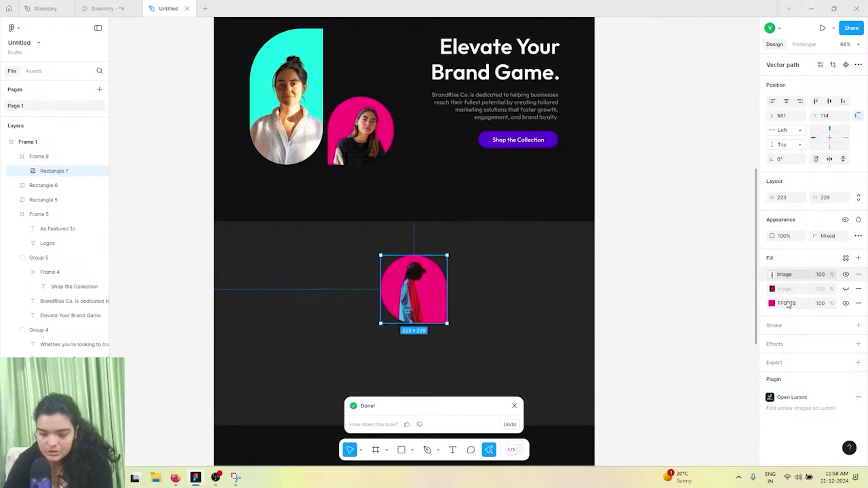
{"action": "left_click", "coordinate": [772, 304]}
{"action": "left_click_drag", "start_coordinate": [684, 279], "coordinate": [649, 238]}
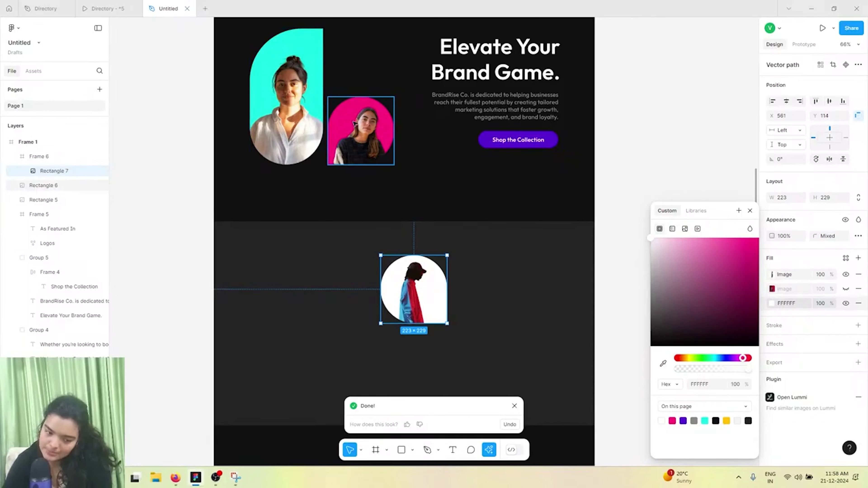
Examine the layout of the image, heading and subscribe form in the reference's "Stay Ahead of the Game!" section.
{"action": "left_click", "coordinate": [108, 9]}
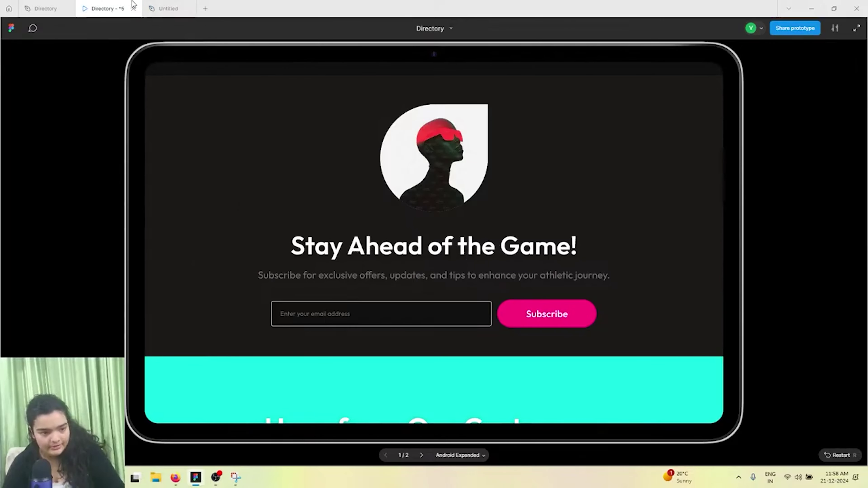
{"action": "left_click", "coordinate": [155, 7]}
{"action": "left_click", "coordinate": [101, 3]}
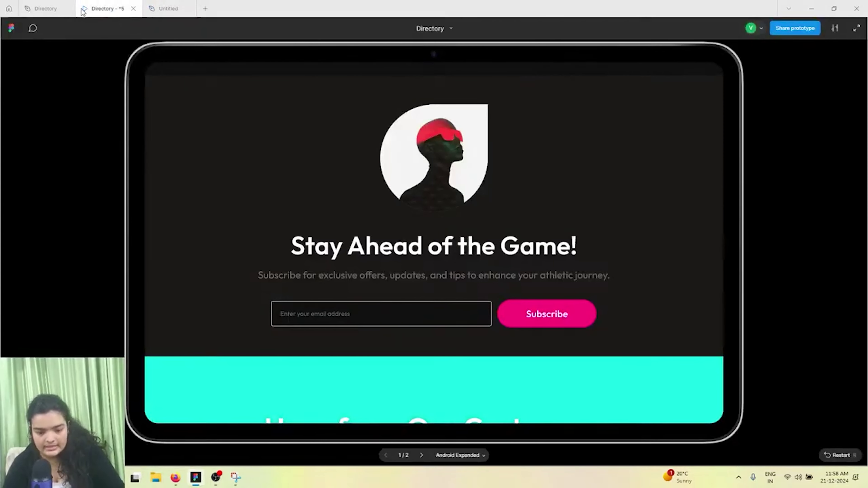
{"action": "scroll", "coordinate": [391, 261], "scroll_direction": "down", "scroll_amount": 10}
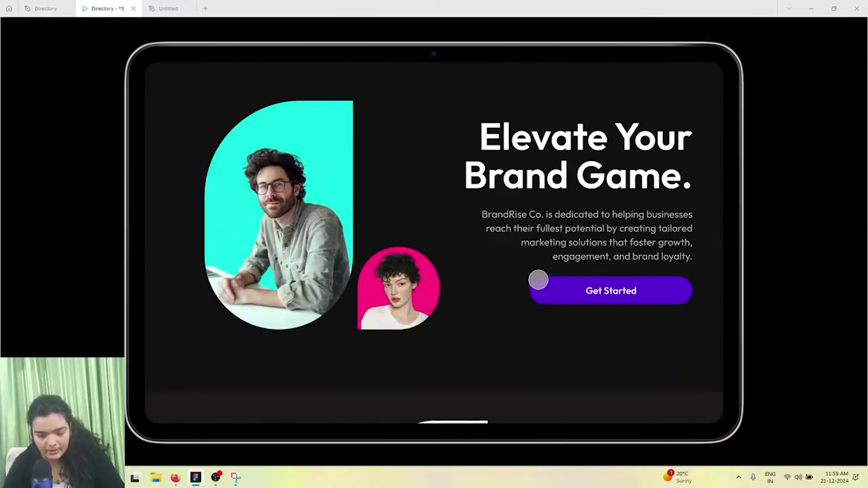
{"action": "scroll", "coordinate": [547, 291], "scroll_direction": "down", "scroll_amount": 5}
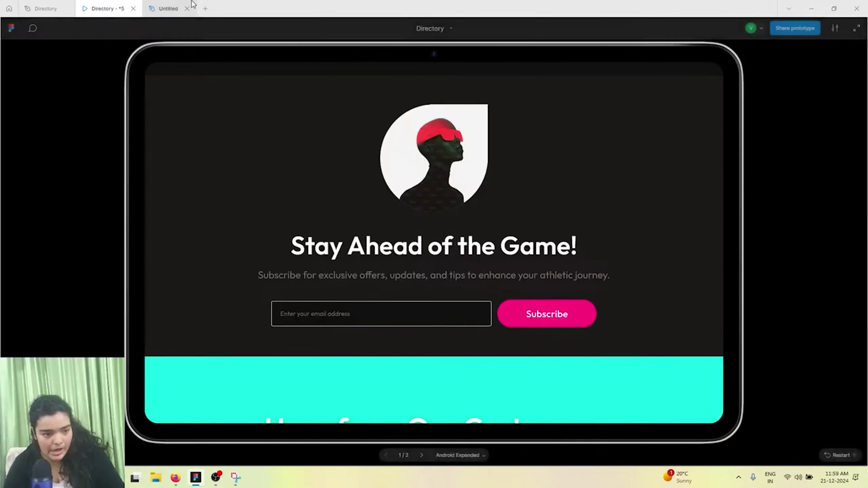
Duplicate the hero section's "Unleash Your Potential" text and button group and place the copy inside the dark grey frame.
{"action": "left_click", "coordinate": [193, 4]}
{"action": "scroll", "coordinate": [438, 177], "scroll_direction": "up", "scroll_amount": 10}
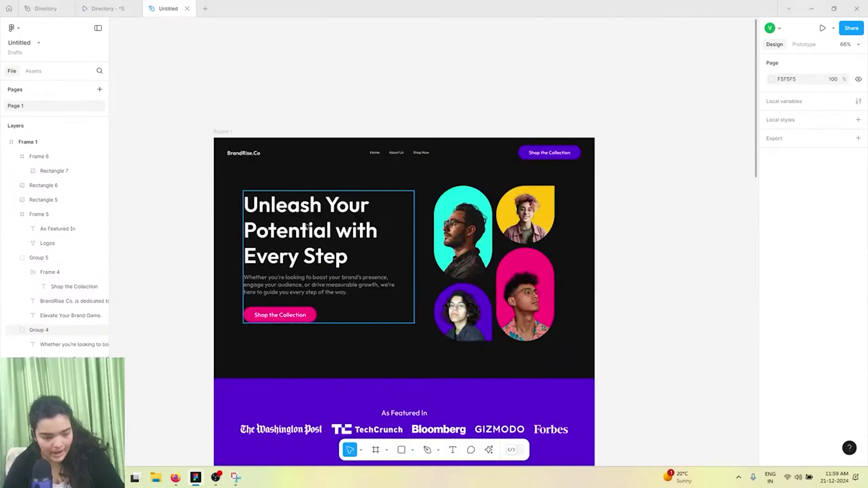
{"action": "left_click", "coordinate": [309, 226]}
{"action": "key", "text": "ctrl+g"}
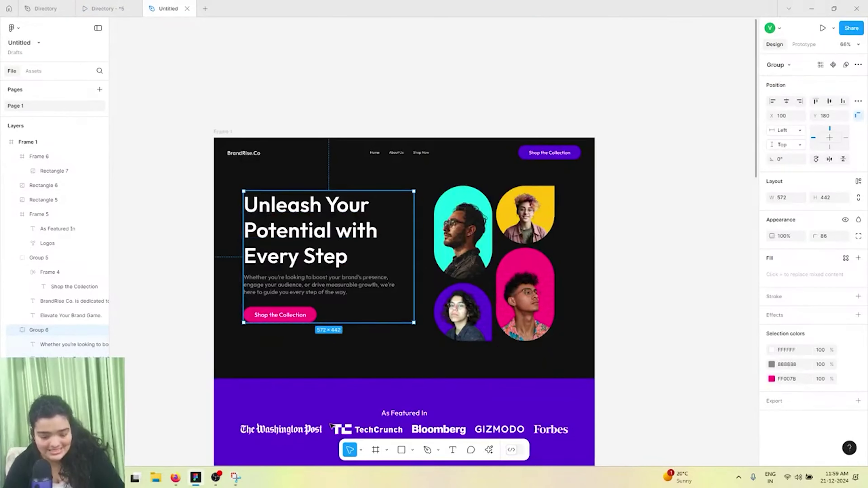
{"action": "left_click_drag", "start_coordinate": [311, 228], "coordinate": [387, 338]}
Centre-align the copied heading and paragraph text, and move the pink button to the centre beneath the paragraph.
{"action": "double_click", "coordinate": [376, 300]}
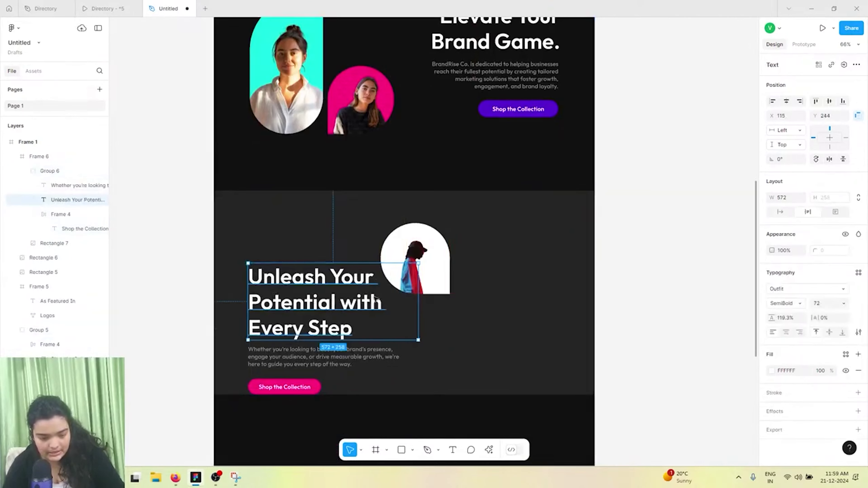
{"action": "key", "text": "ctrl+alt+t"}
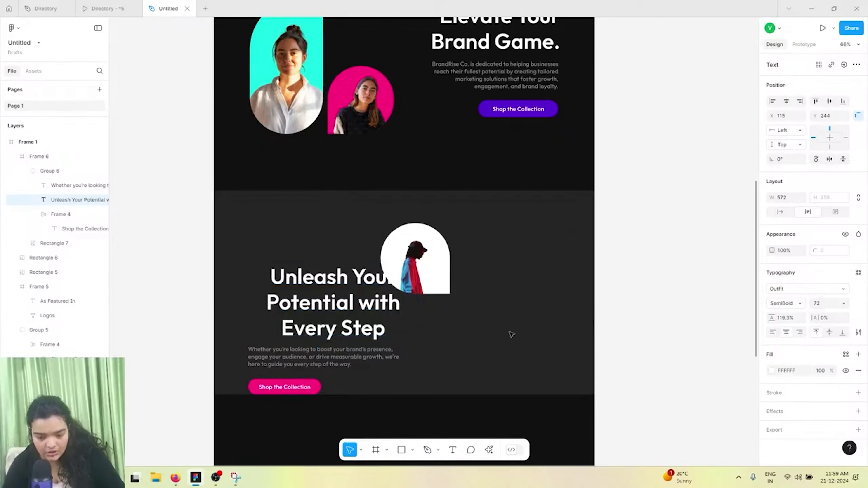
{"action": "key", "text": "Escape"}
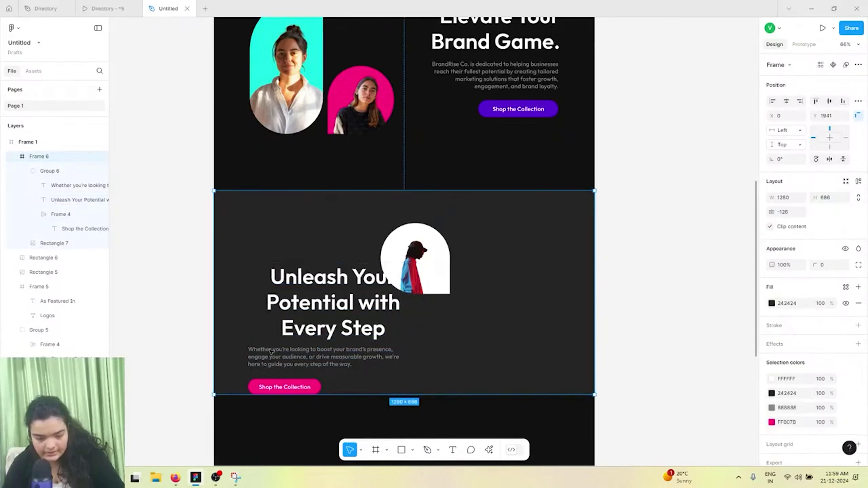
{"action": "left_click", "coordinate": [280, 365]}
{"action": "left_click", "coordinate": [320, 361]}
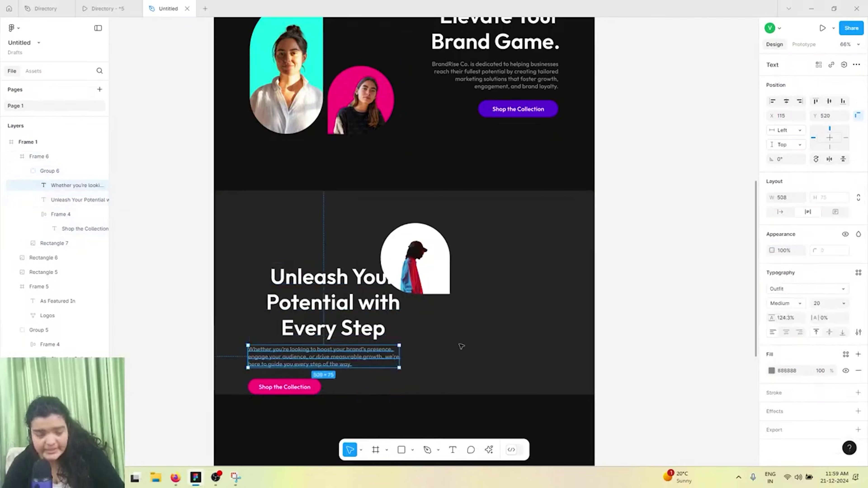
{"action": "left_click", "coordinate": [787, 333]}
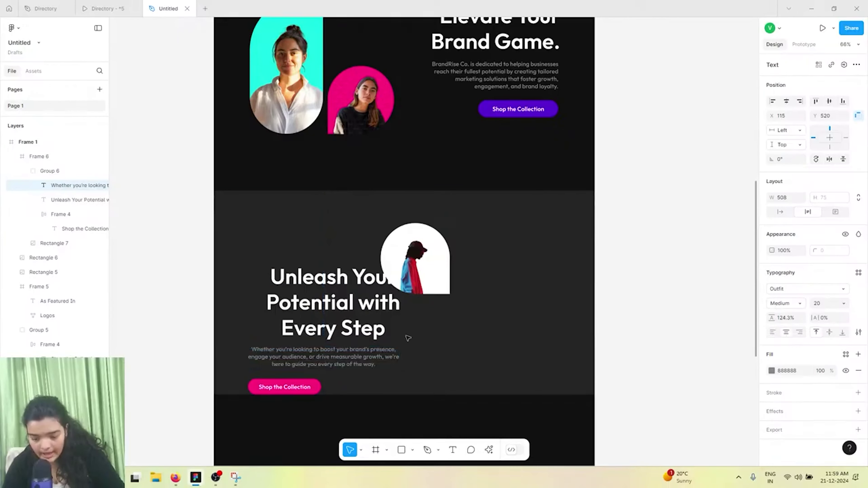
{"action": "left_click", "coordinate": [277, 388]}
{"action": "left_click_drag", "start_coordinate": [277, 388], "coordinate": [312, 381]}
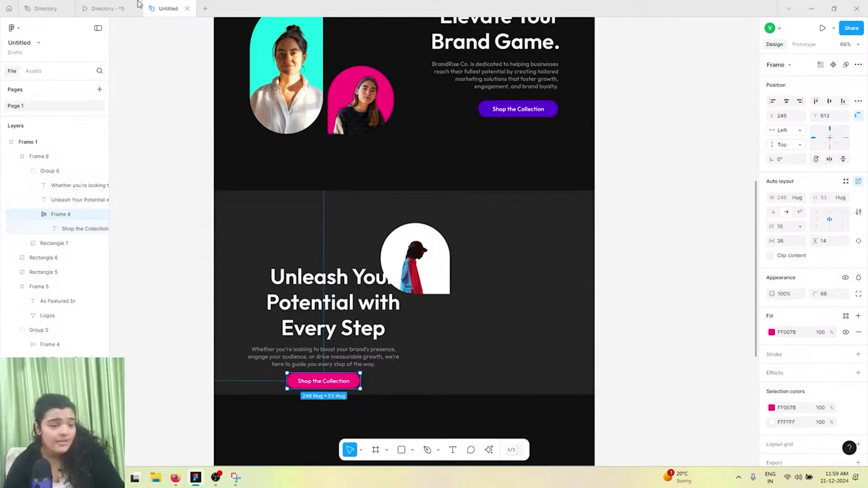
Copy "Stay Ahead of the Game!" from the reference file and paste it over the duplicated heading, matching its existing style.
{"action": "left_click", "coordinate": [126, 4]}
{"action": "key", "text": "ctrl+shift+Tab"}
{"action": "left_click", "coordinate": [324, 331]}
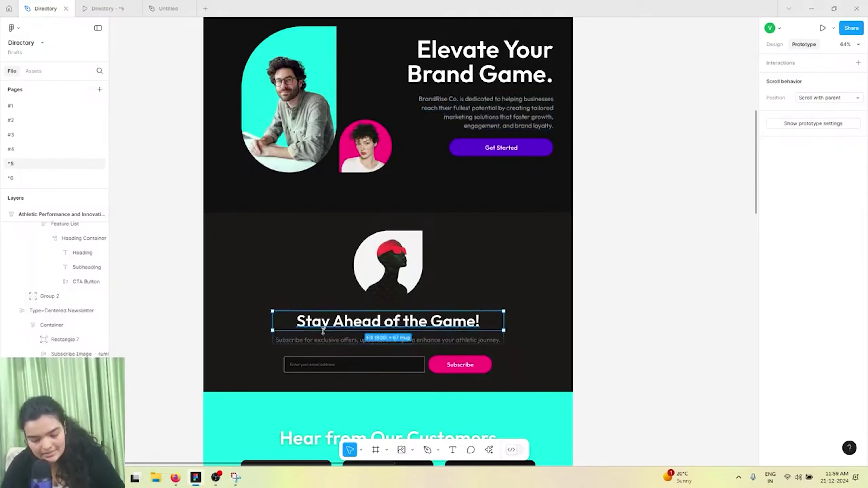
{"action": "key", "text": "ctrl+c"}
{"action": "key", "text": "ctrl+shift+Tab"}
{"action": "right_click", "coordinate": [320, 301]}
{"action": "left_click", "coordinate": [368, 311]}
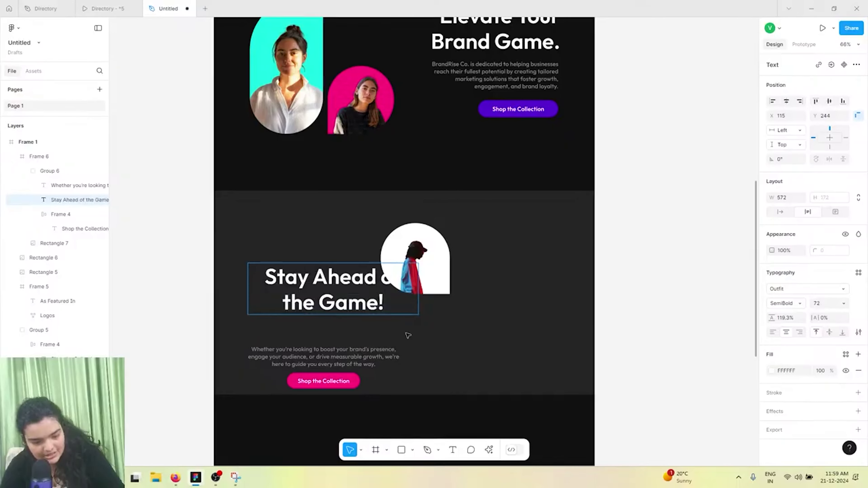
Replace the duplicated paragraph with the reference's "Subscribe for exclusive offers, updates, and tips to enhance your athletic journey." in matching style.
{"action": "key", "text": "ctrl+Tab"}
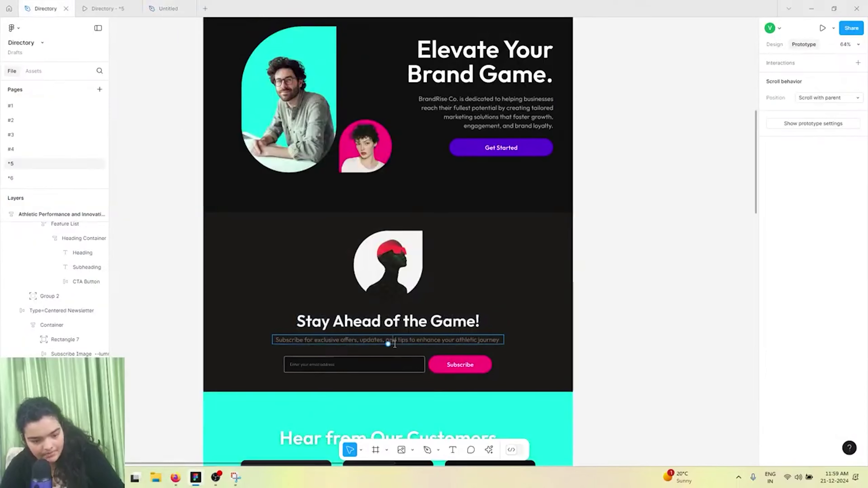
{"action": "double_click", "coordinate": [395, 344]}
{"action": "left_click", "coordinate": [149, 4]}
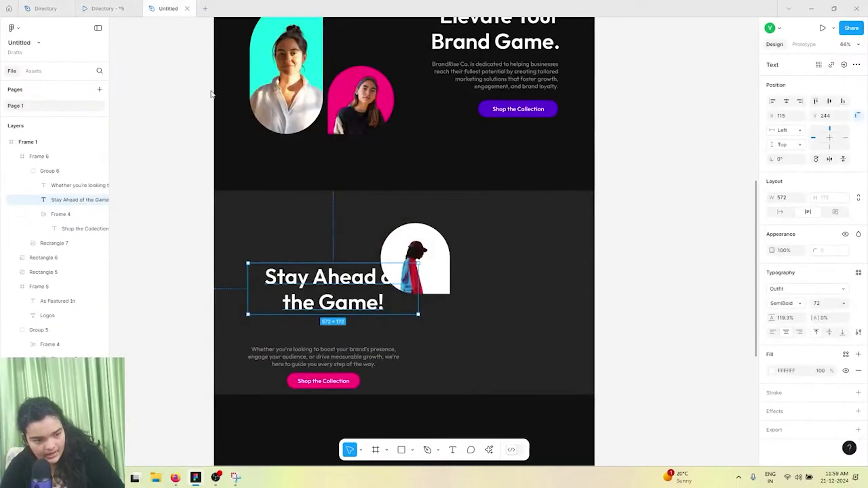
{"action": "double_click", "coordinate": [293, 365]}
{"action": "right_click", "coordinate": [293, 365]}
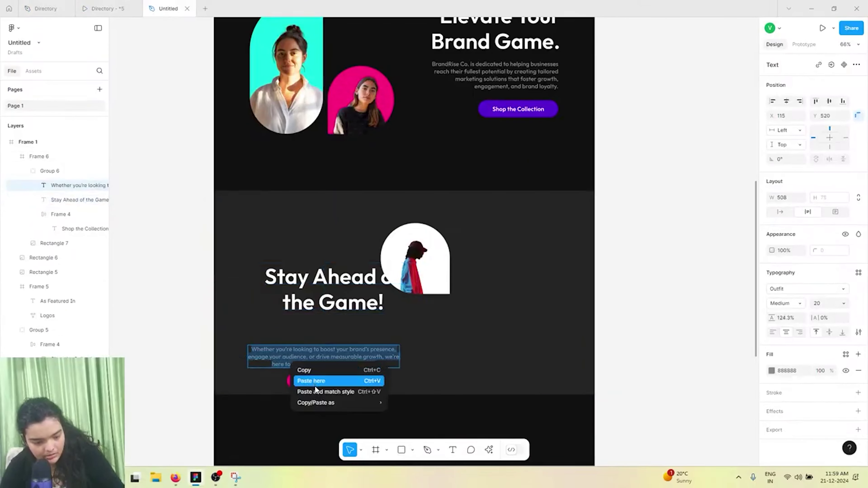
{"action": "left_click", "coordinate": [308, 389]}
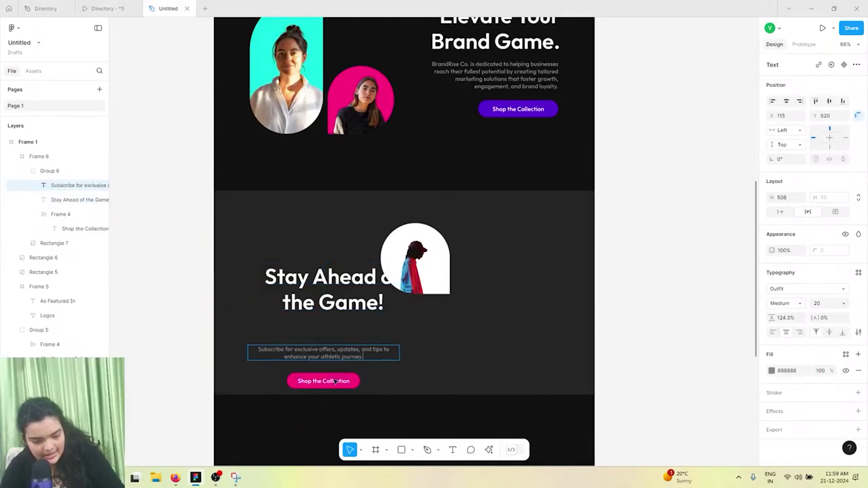
{"action": "key", "text": "Escape"}
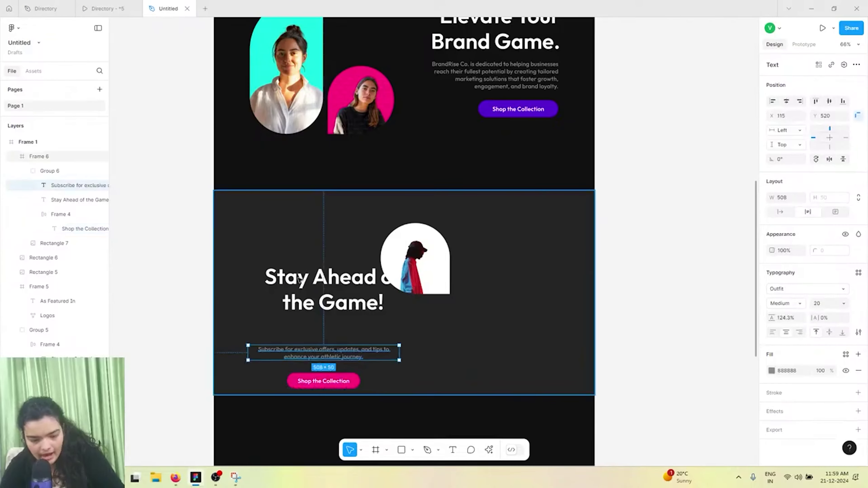
Move the "Stay Ahead of the Game!" heading below the white image shape, and centre the shape horizontally in the frame.
{"action": "left_click", "coordinate": [298, 279]}
{"action": "left_click_drag", "start_coordinate": [354, 286], "coordinate": [413, 323]}
{"action": "double_click", "coordinate": [420, 263]}
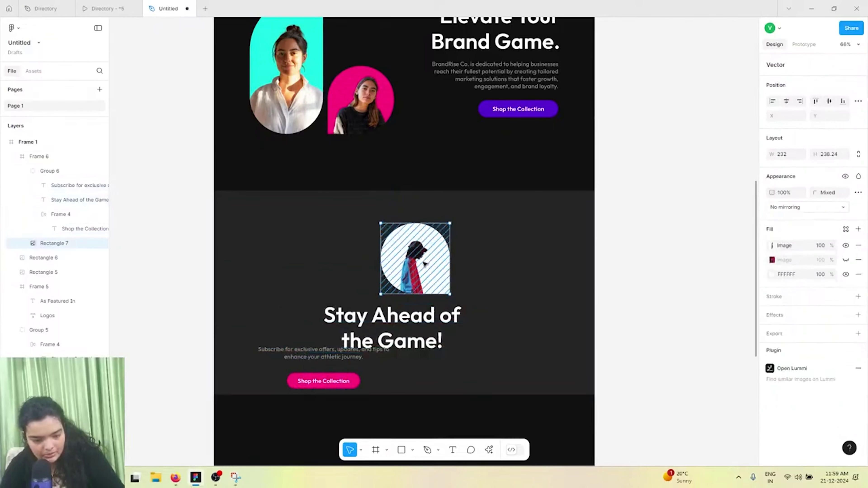
{"action": "left_click", "coordinate": [786, 101]}
{"action": "left_click", "coordinate": [459, 320]}
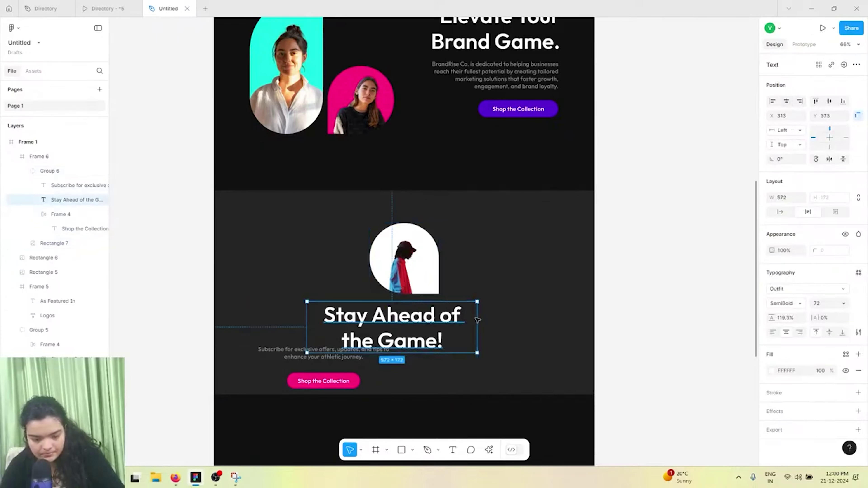